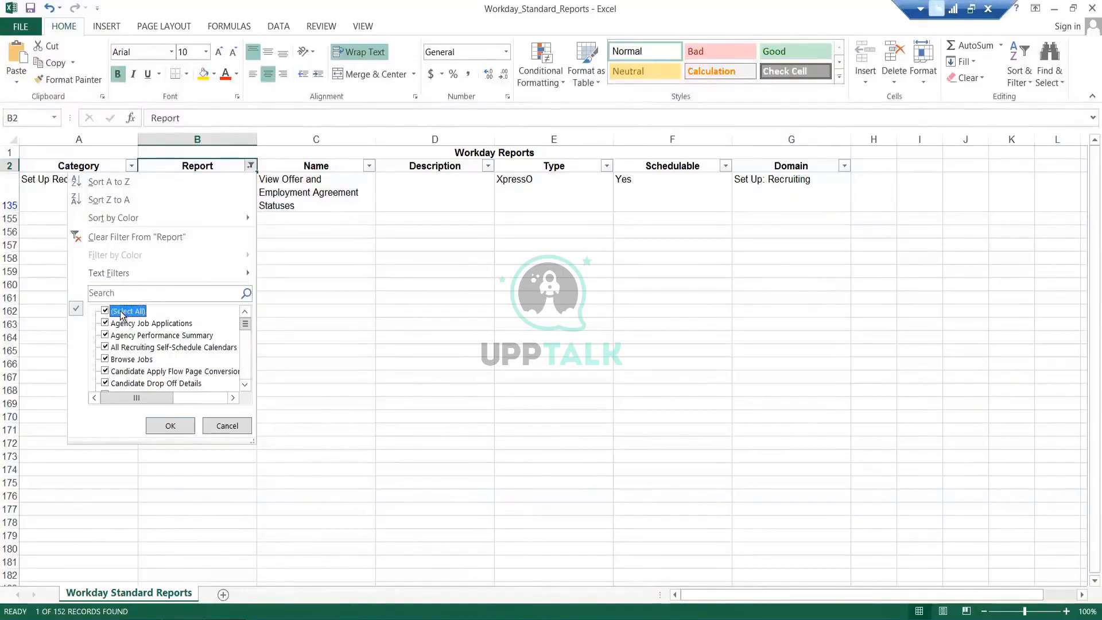
- Filter the Report column of the standard reports list to entries matching offer
{"action": "left_click", "coordinate": [122, 313]}
{"action": "left_click", "coordinate": [142, 293]}
{"action": "type", "text": "ac"}
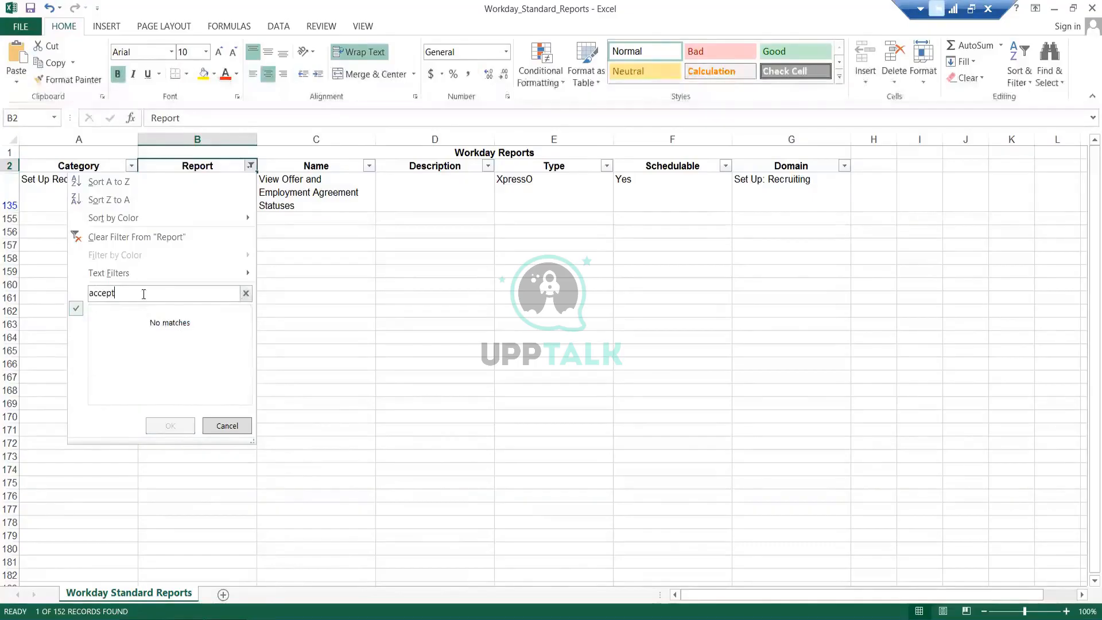
{"action": "type", "text": "cept"}
{"action": "key", "text": "BackSpace"}
{"action": "key", "text": "BackSpace"}
{"action": "key", "text": "BackSpace"}
{"action": "key", "text": "BackSpace"}
{"action": "key", "text": "BackSpace"}
{"action": "key", "text": "BackSpace"}
{"action": "type", "text": "offer"}
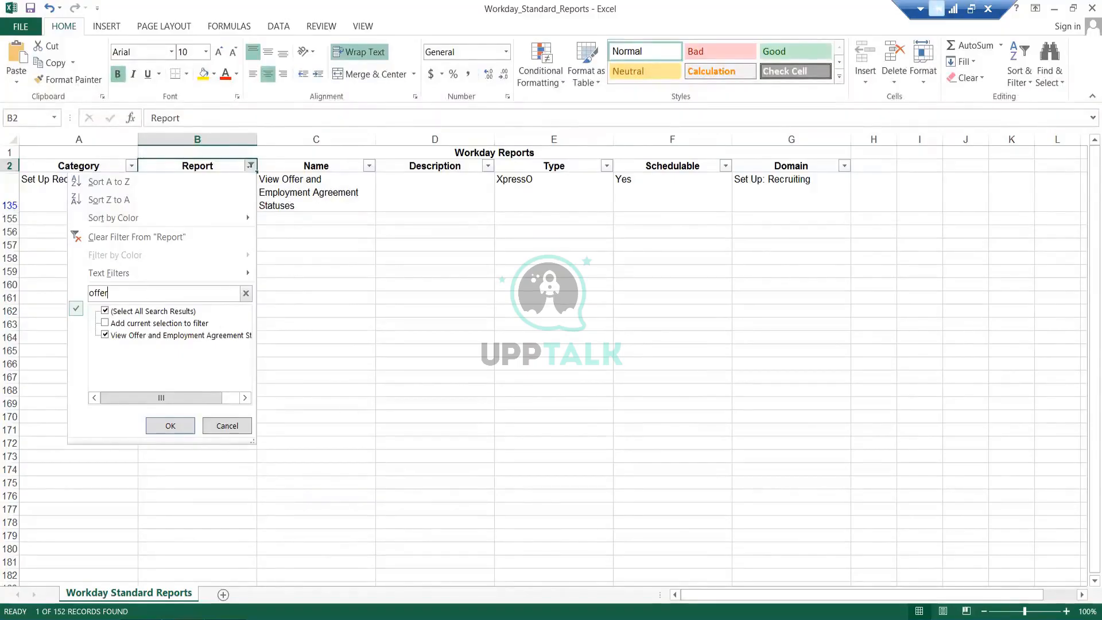
{"action": "key", "text": "Return"}
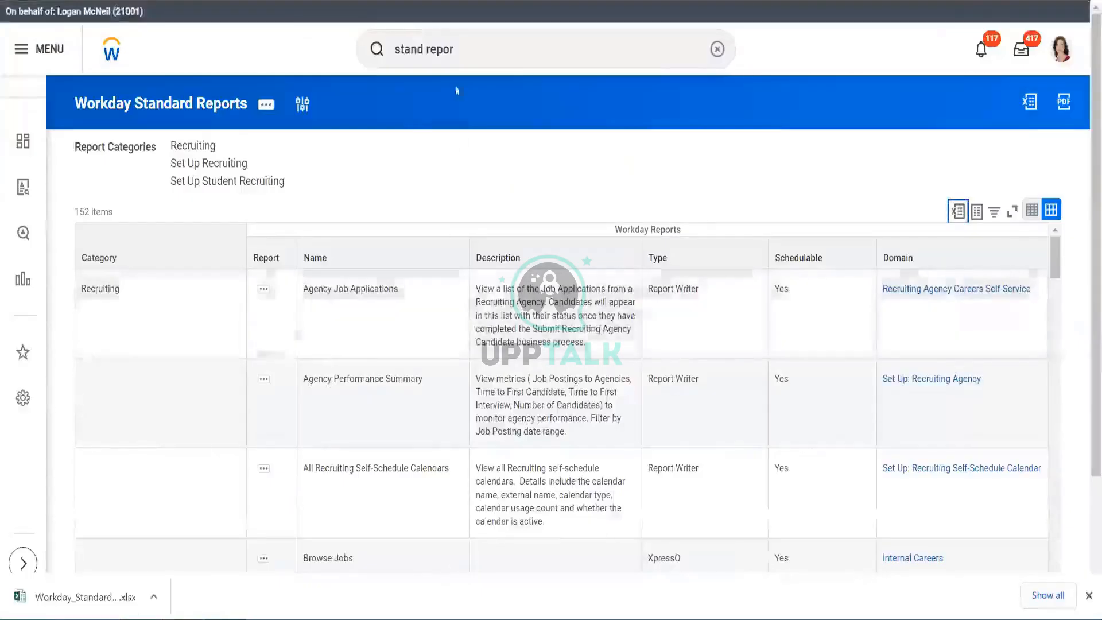
- Search Workday for offer acceptance
{"action": "left_click", "coordinate": [471, 57]}
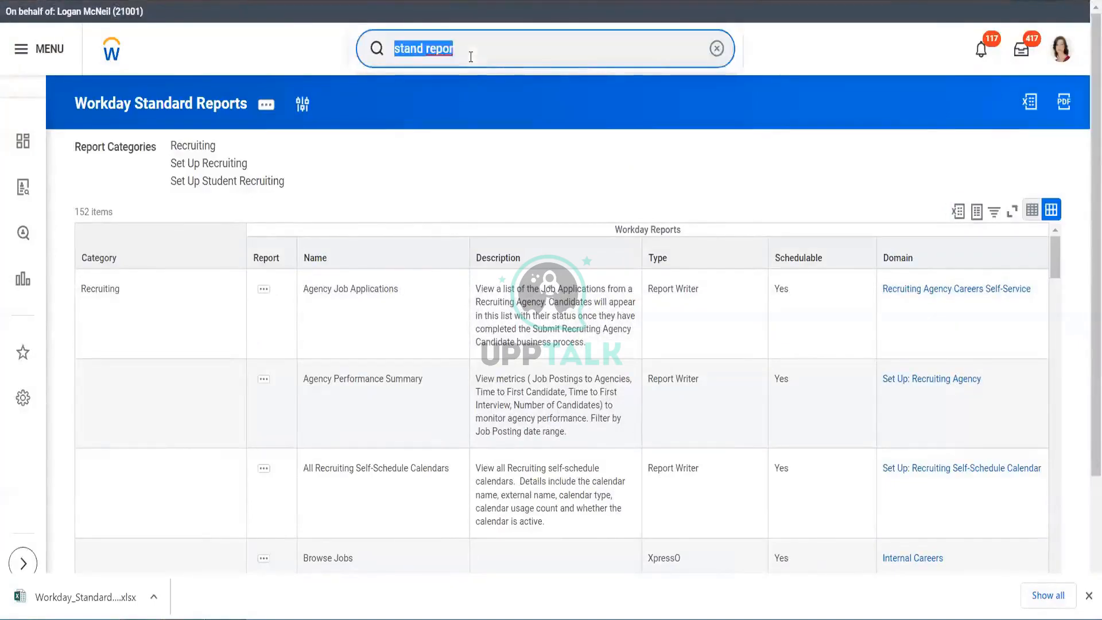
{"action": "type", "text": "offer acc"}
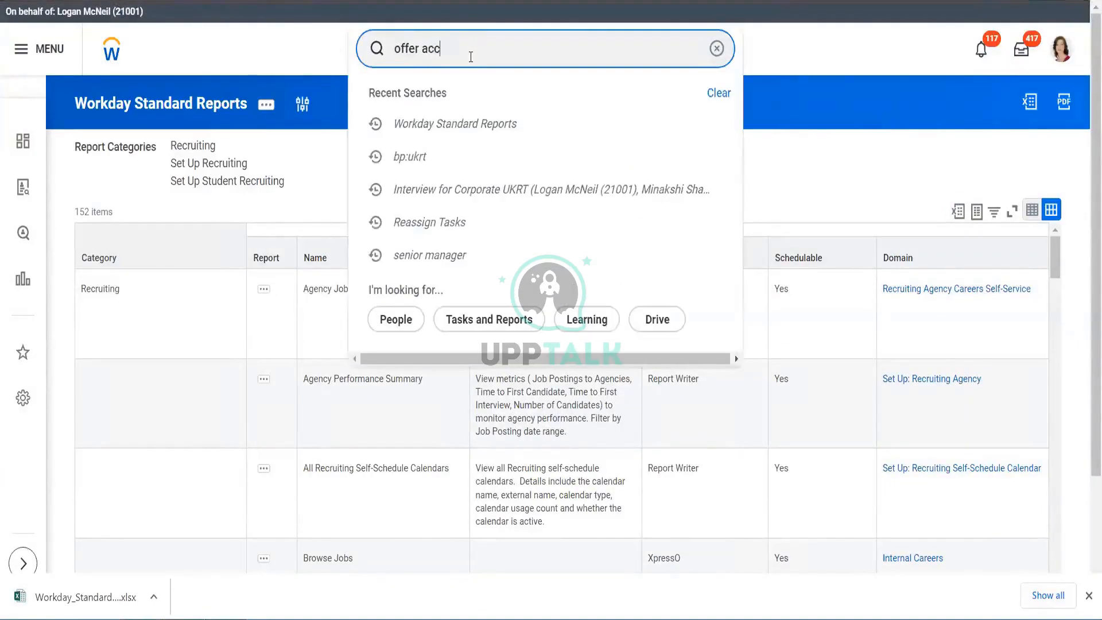
{"action": "type", "text": "ceptance"}
{"action": "key", "text": "Return"}
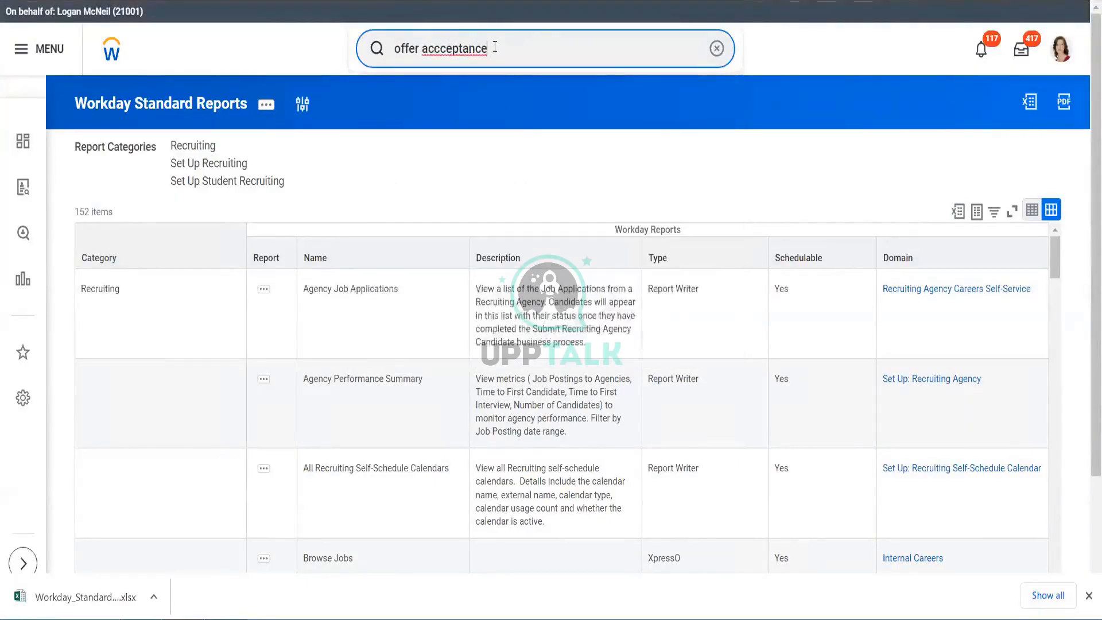
{"action": "left_click", "coordinate": [439, 50]}
{"action": "key", "text": "BackSpace"}
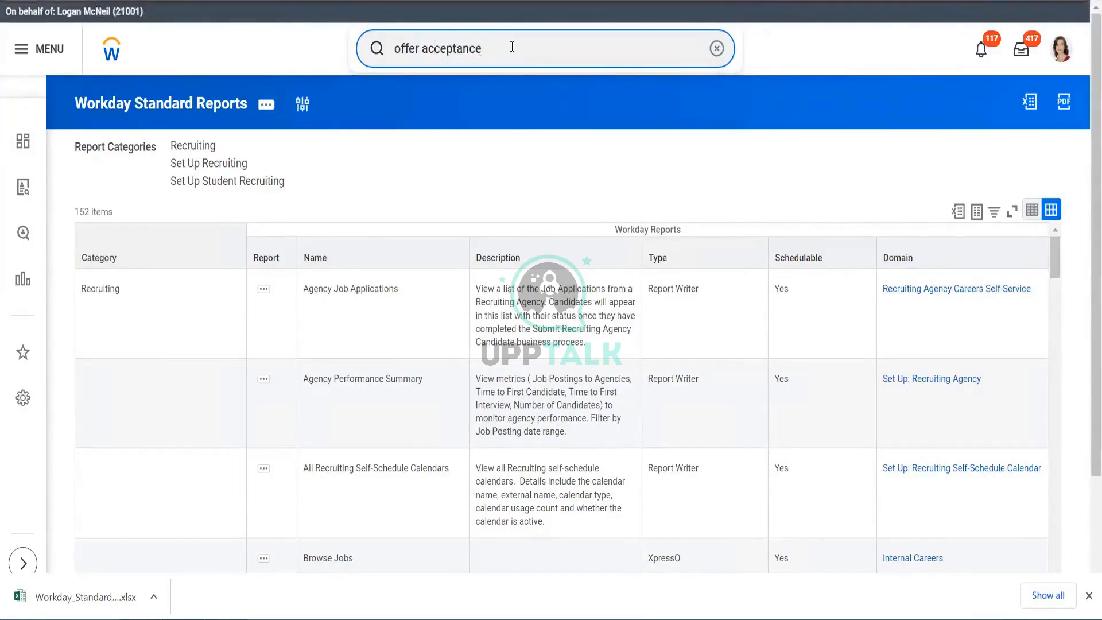
{"action": "left_click", "coordinate": [494, 91]}
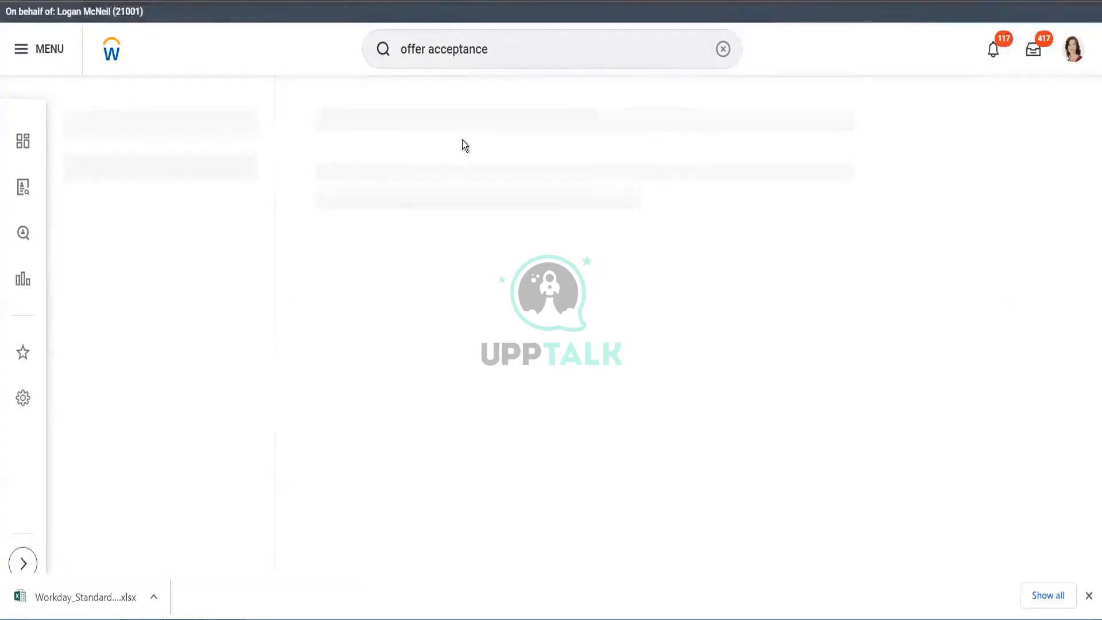
- Search for and open the Create Custom Report task
{"action": "left_click", "coordinate": [516, 43]}
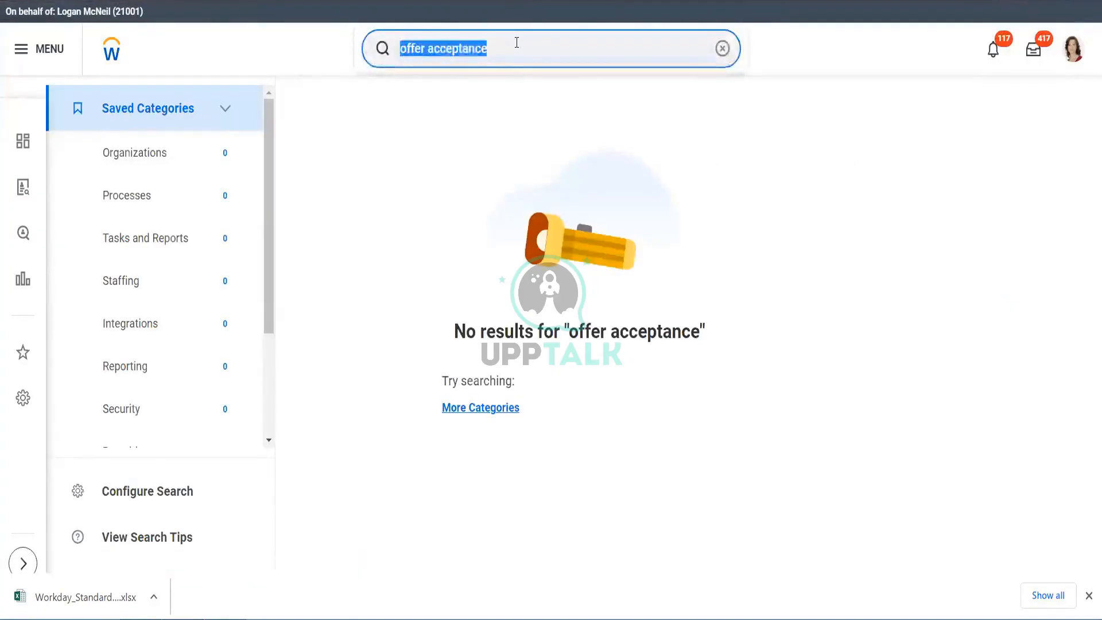
{"action": "type", "text": "create "}
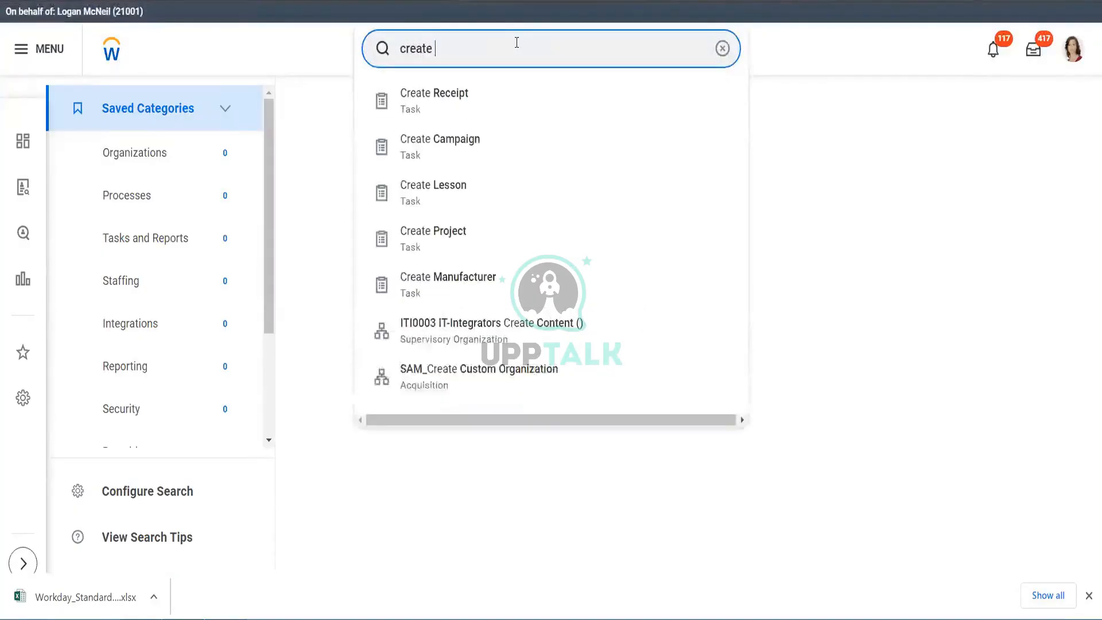
{"action": "type", "text": "re"}
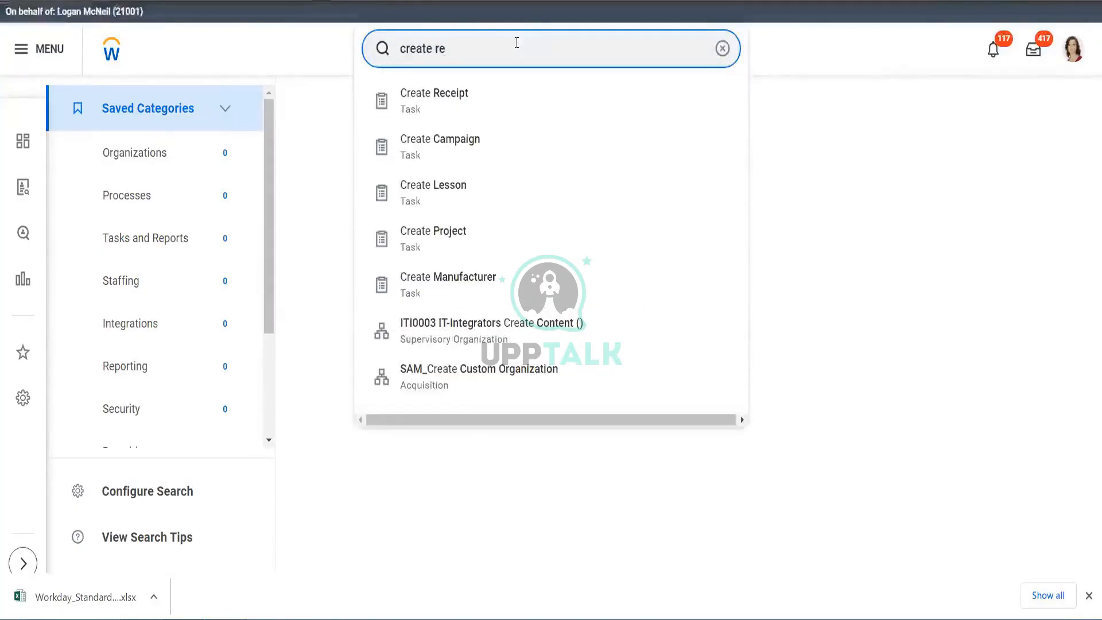
{"action": "key", "text": "BackSpace"}
{"action": "type", "text": "cu"}
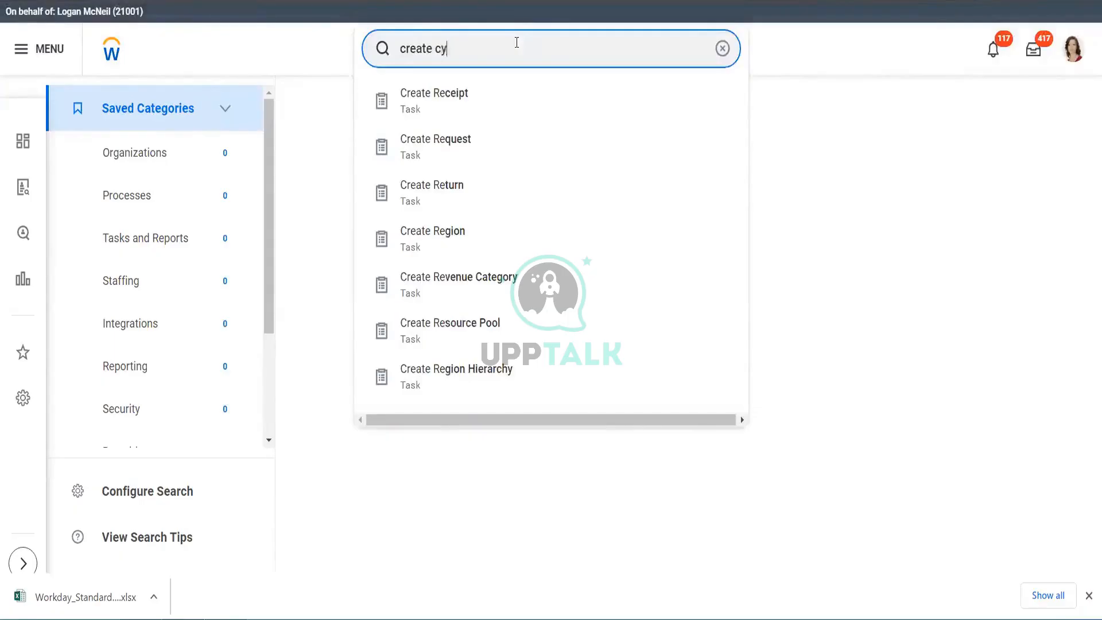
{"action": "type", "text": "stom r"}
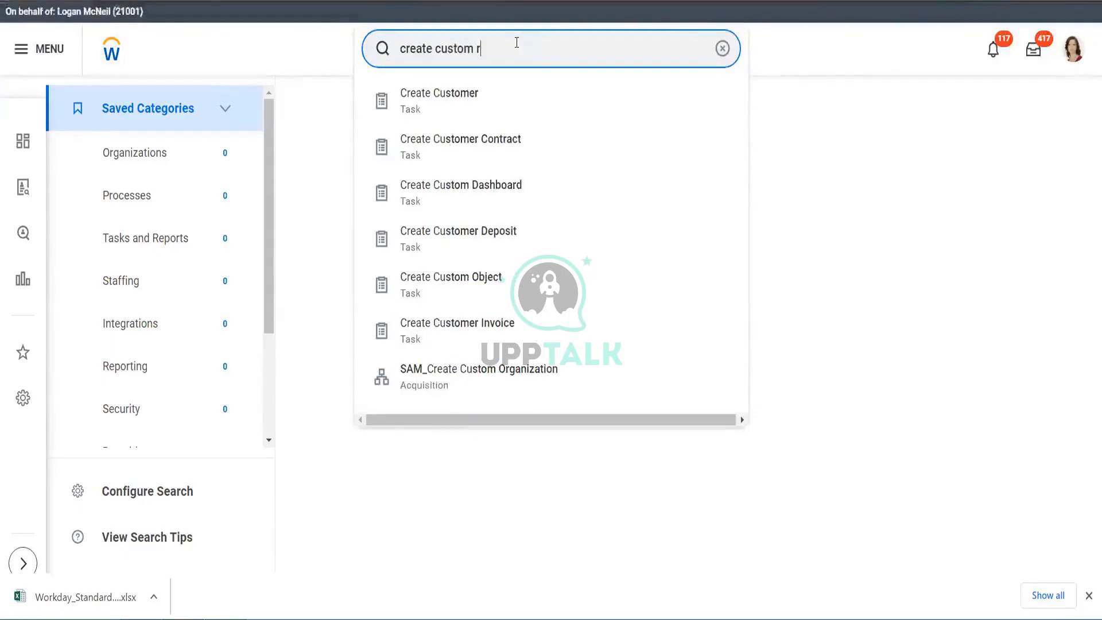
{"action": "type", "text": "ep"}
{"action": "left_click", "coordinate": [491, 119]}
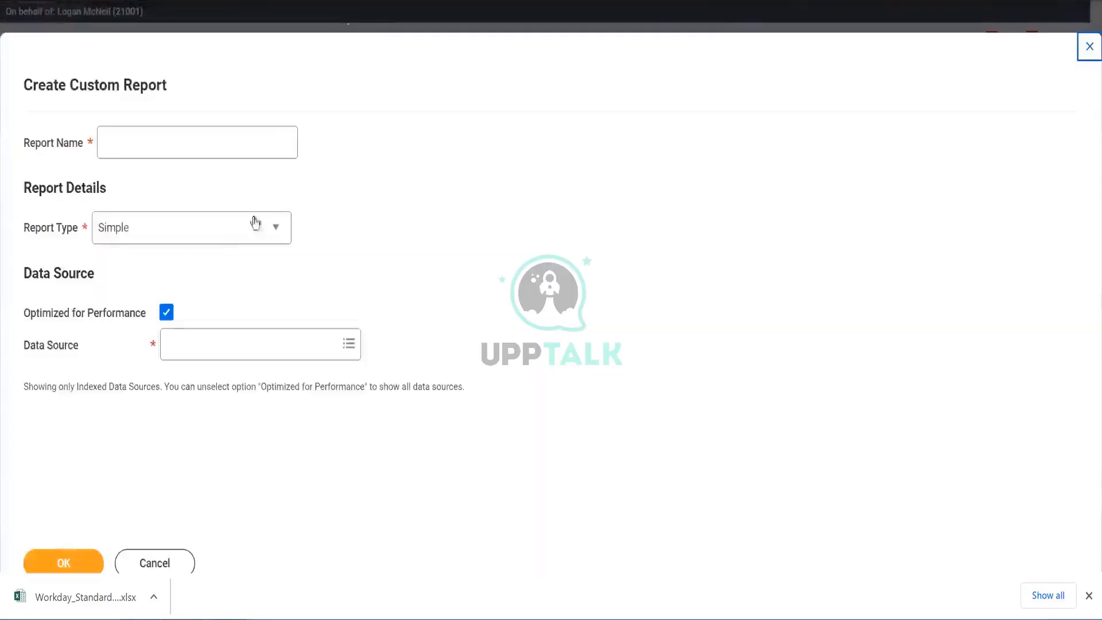
- Set the report type to Advanced and name the report Offer Acceptance
{"action": "left_click", "coordinate": [231, 233]}
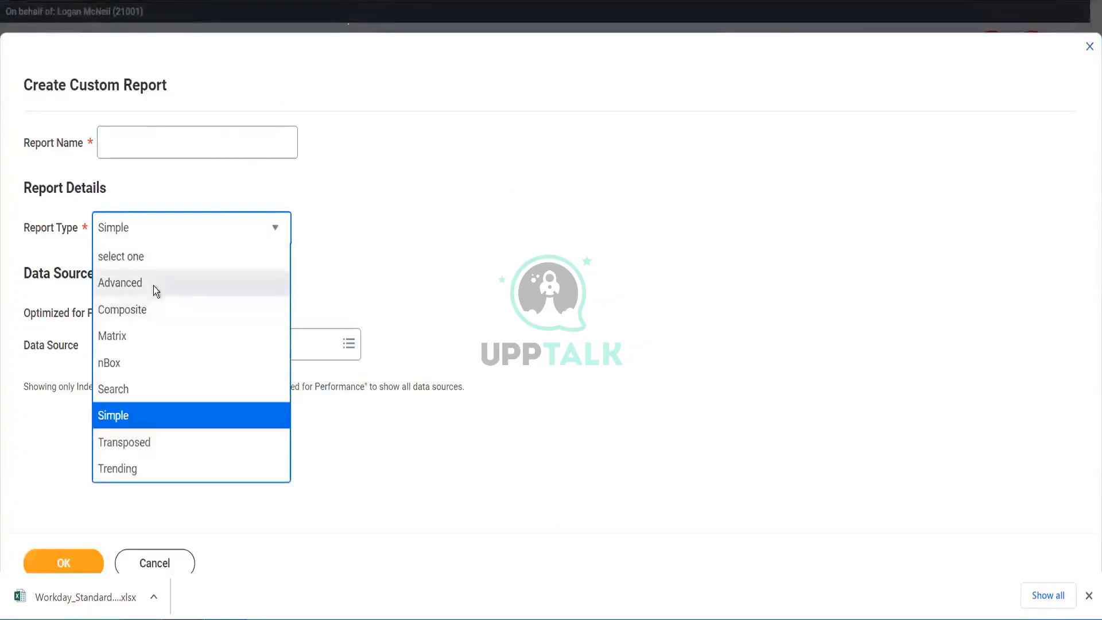
{"action": "left_click", "coordinate": [153, 286]}
{"action": "left_click", "coordinate": [234, 141]}
{"action": "type", "text": "Off"}
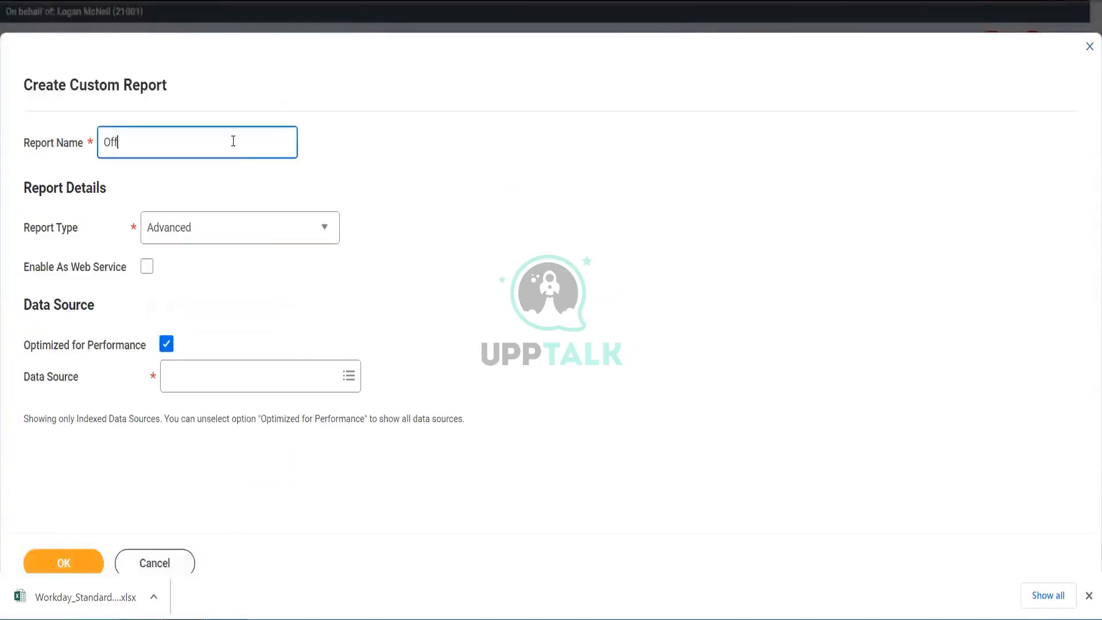
{"action": "type", "text": "er Acceptance"}
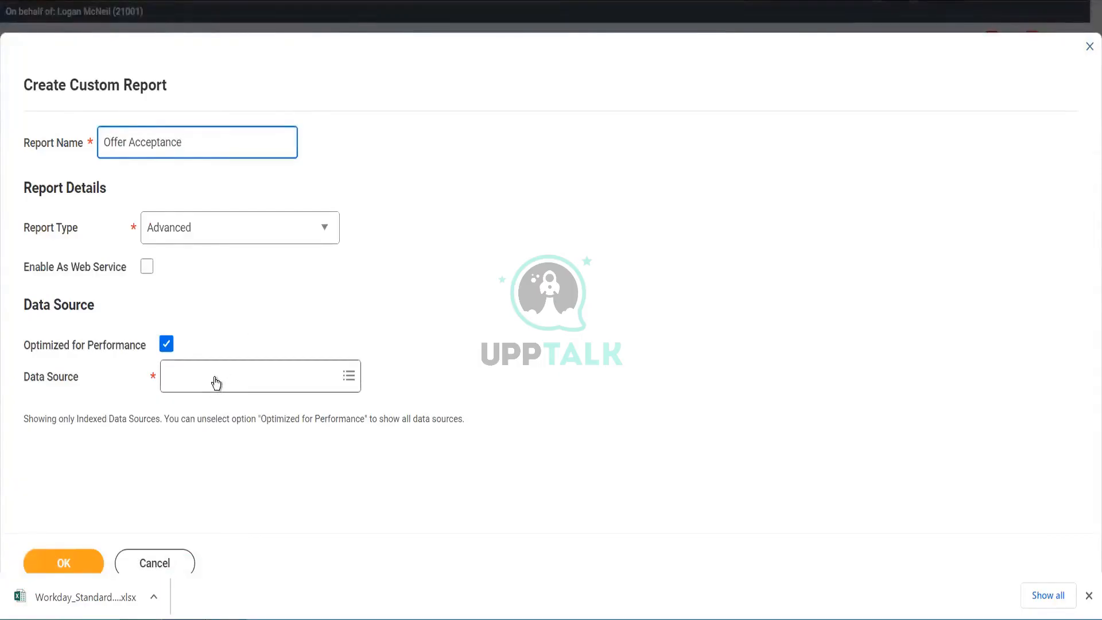
- Search the indexed data sources for offer
{"action": "left_click", "coordinate": [216, 383]}
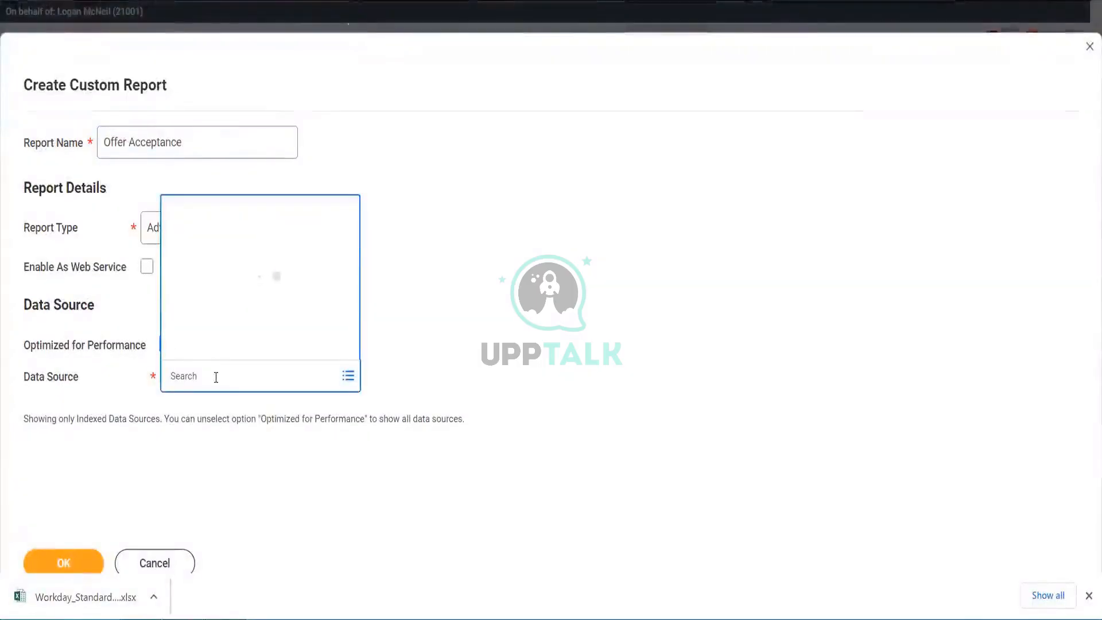
{"action": "type", "text": "offer"}
{"action": "key", "text": "Return"}
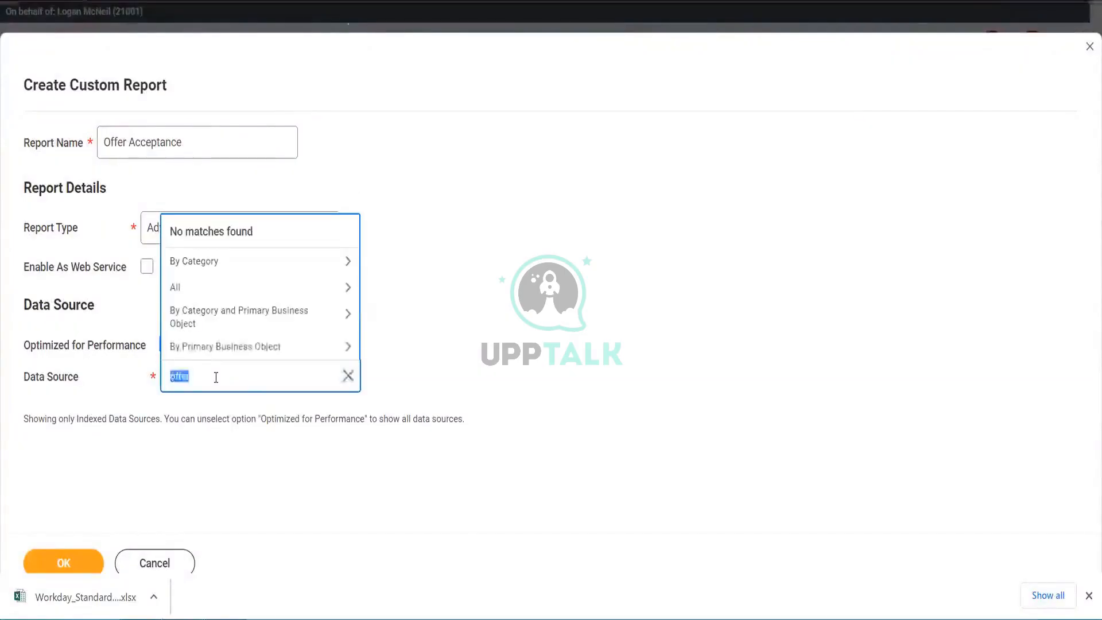
{"action": "left_click", "coordinate": [461, 353]}
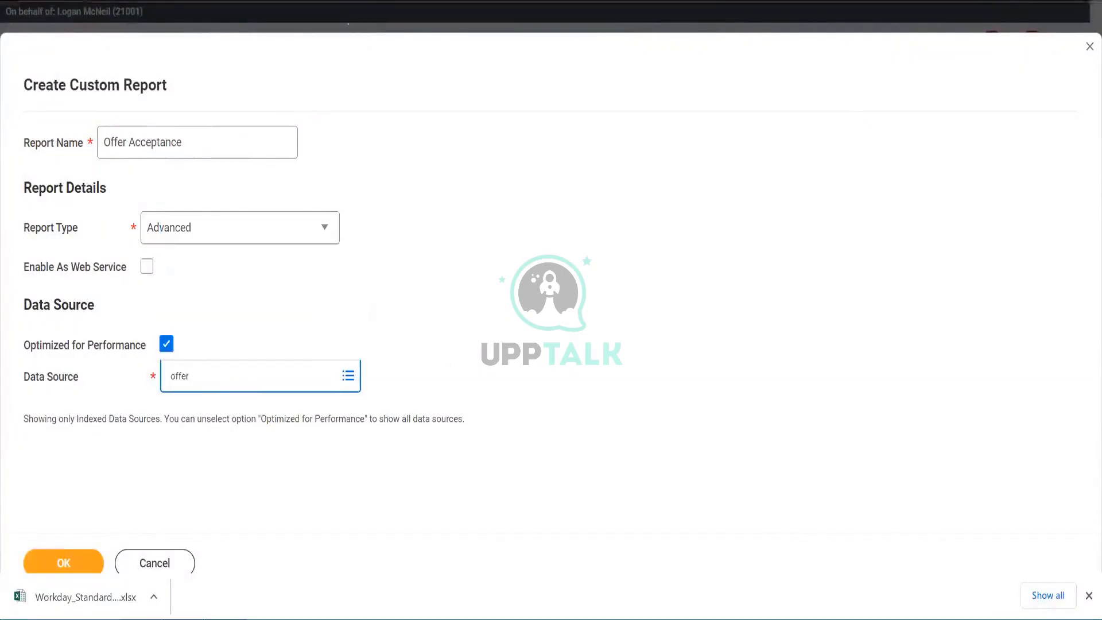
- Turn off Optimized for Performance and choose the Active and Renegotiated Offer/Employment Agreement Events data source
{"action": "left_click", "coordinate": [167, 345]}
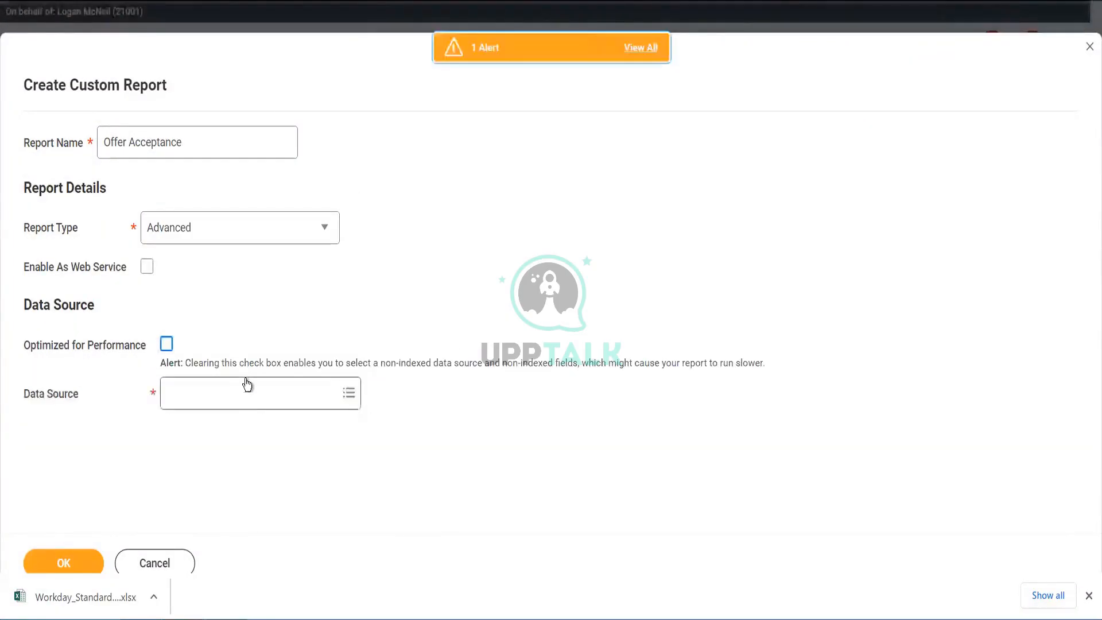
{"action": "left_click", "coordinate": [246, 398]}
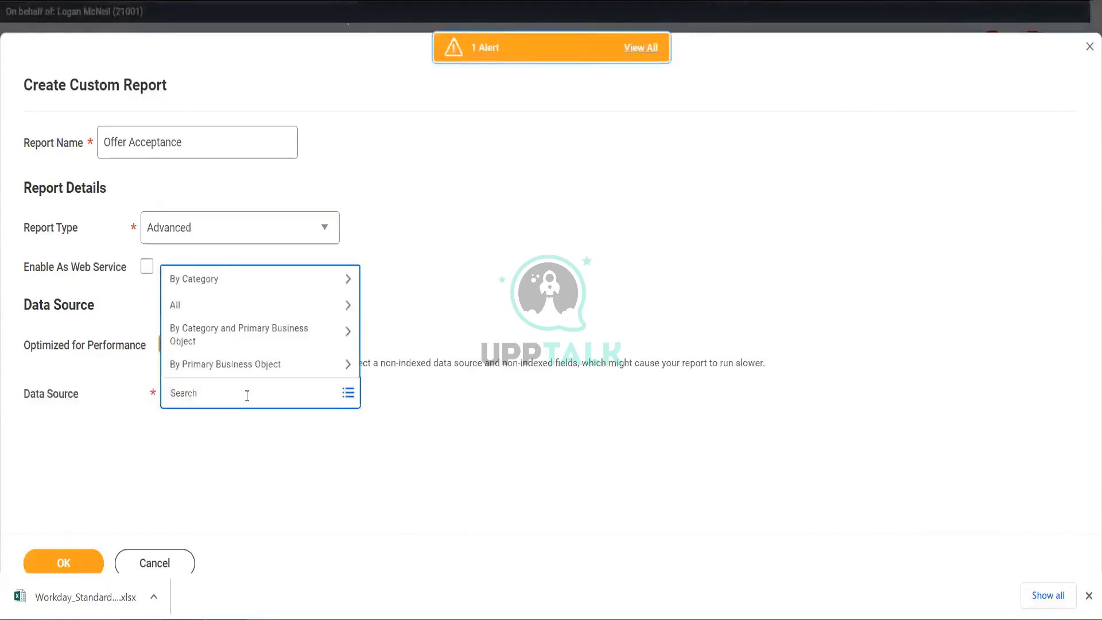
{"action": "type", "text": "offer"}
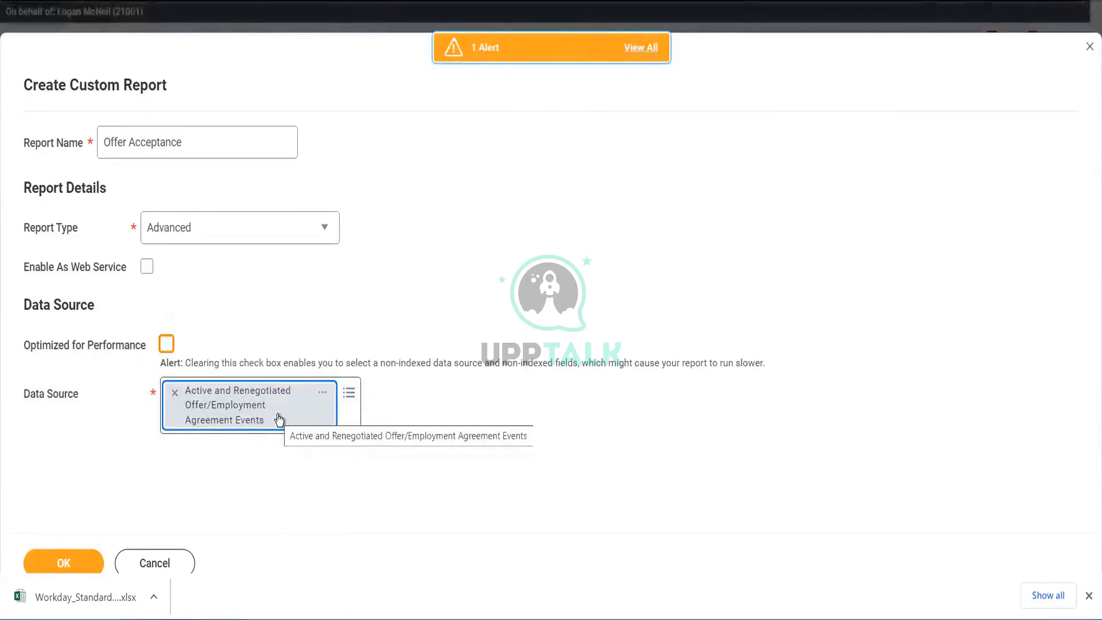
- Review the chosen data source's details and remove it from the Data Source field
{"action": "left_click", "coordinate": [323, 393]}
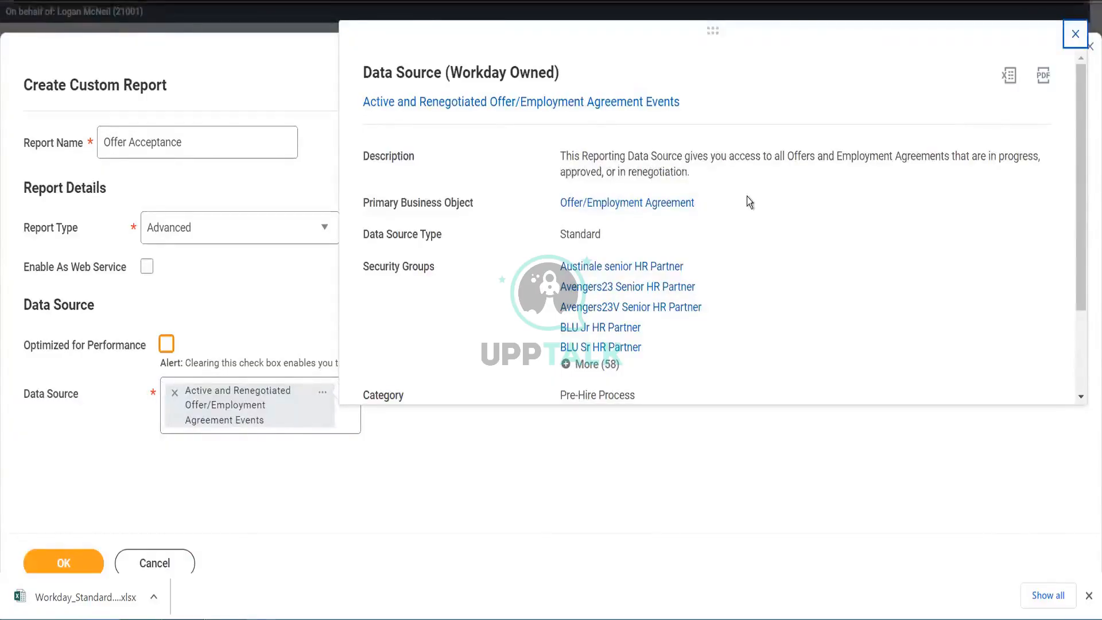
{"action": "left_click", "coordinate": [1077, 35]}
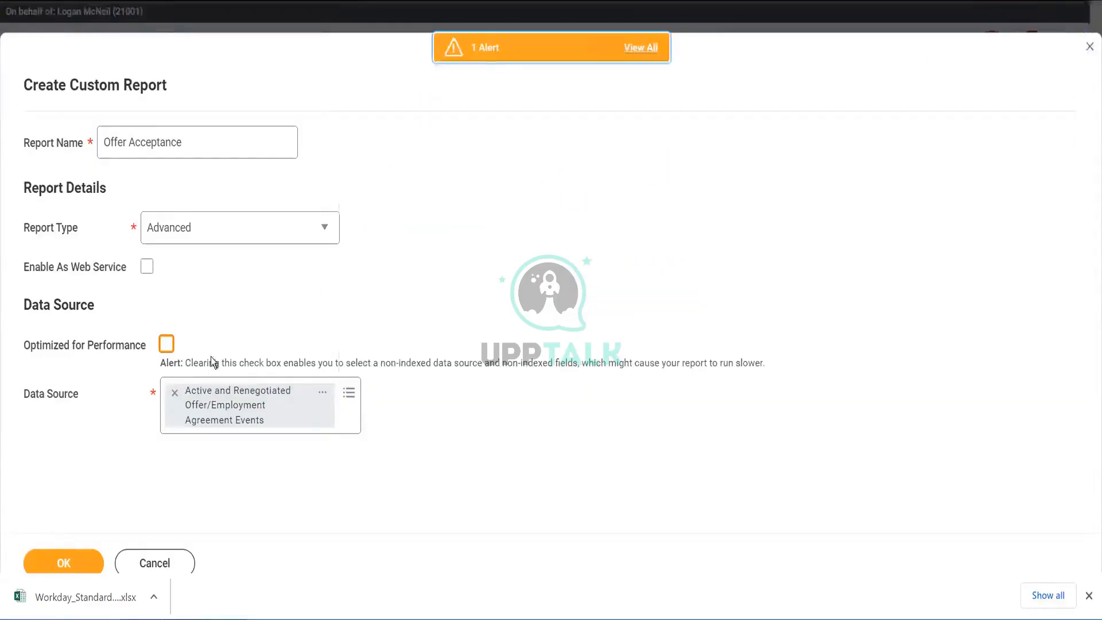
{"action": "left_click", "coordinate": [175, 395]}
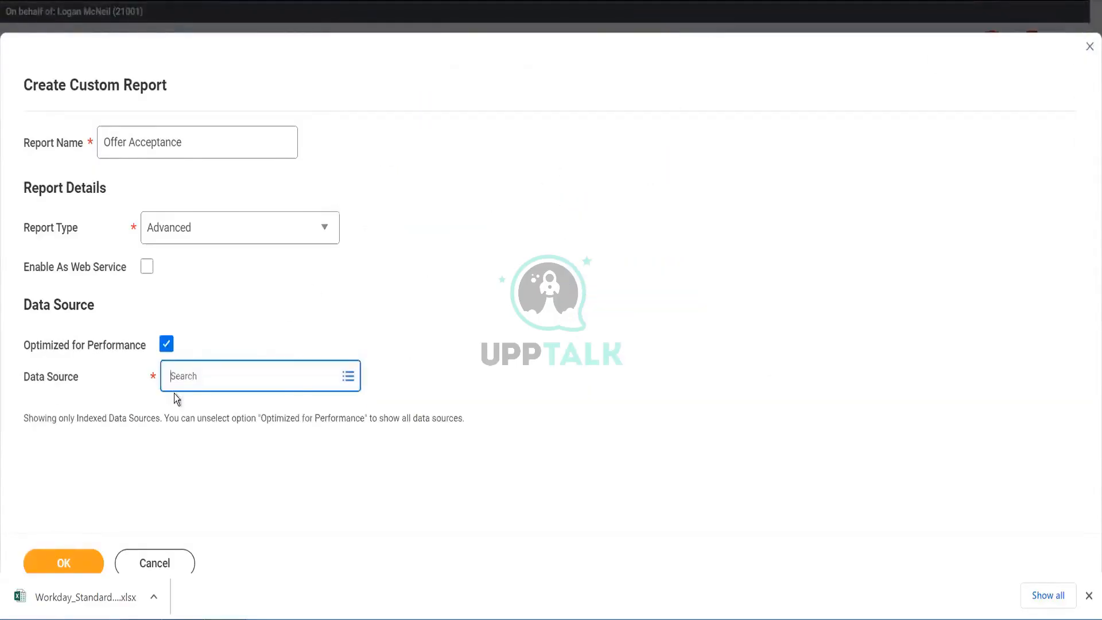
- Search the data sources for candidate and open the details of a listed source
{"action": "left_click", "coordinate": [286, 375]}
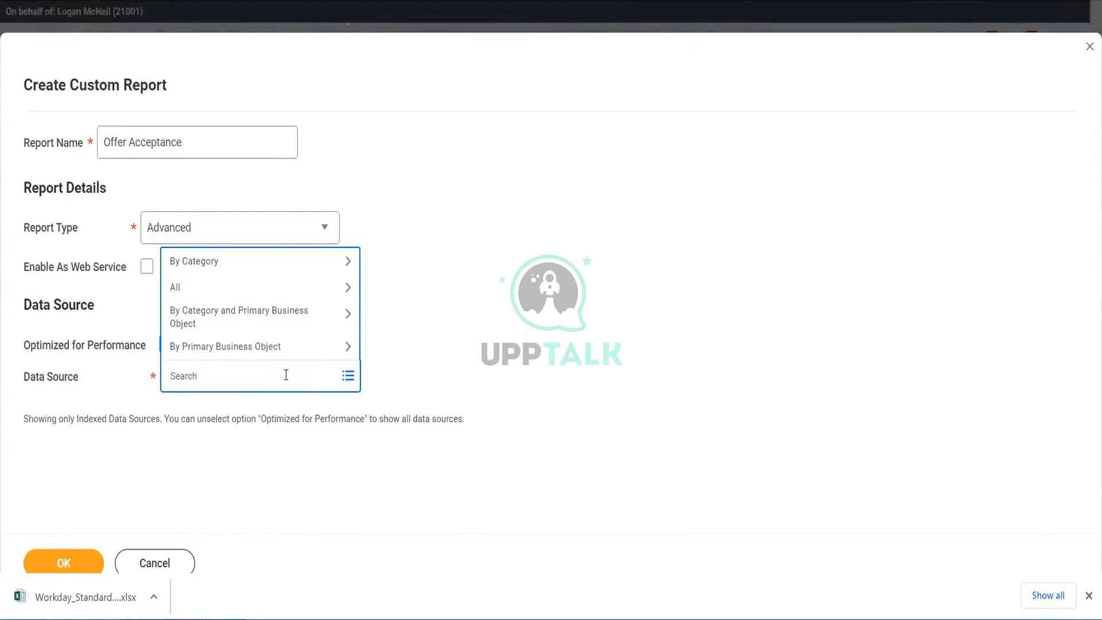
{"action": "type", "text": "ofer"}
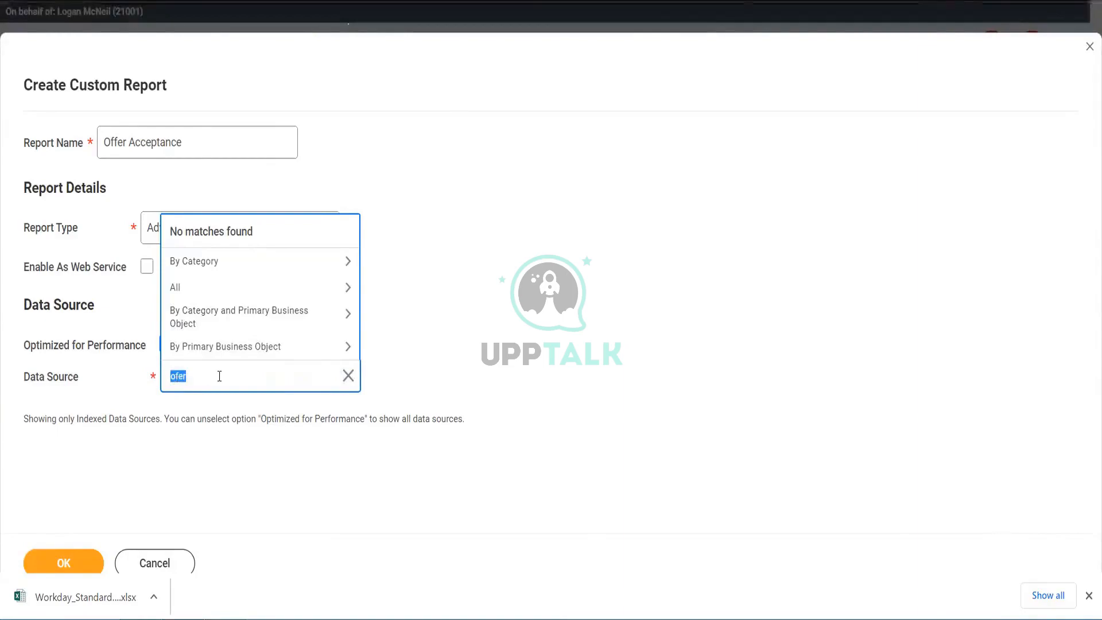
{"action": "key", "text": "BackSpace"}
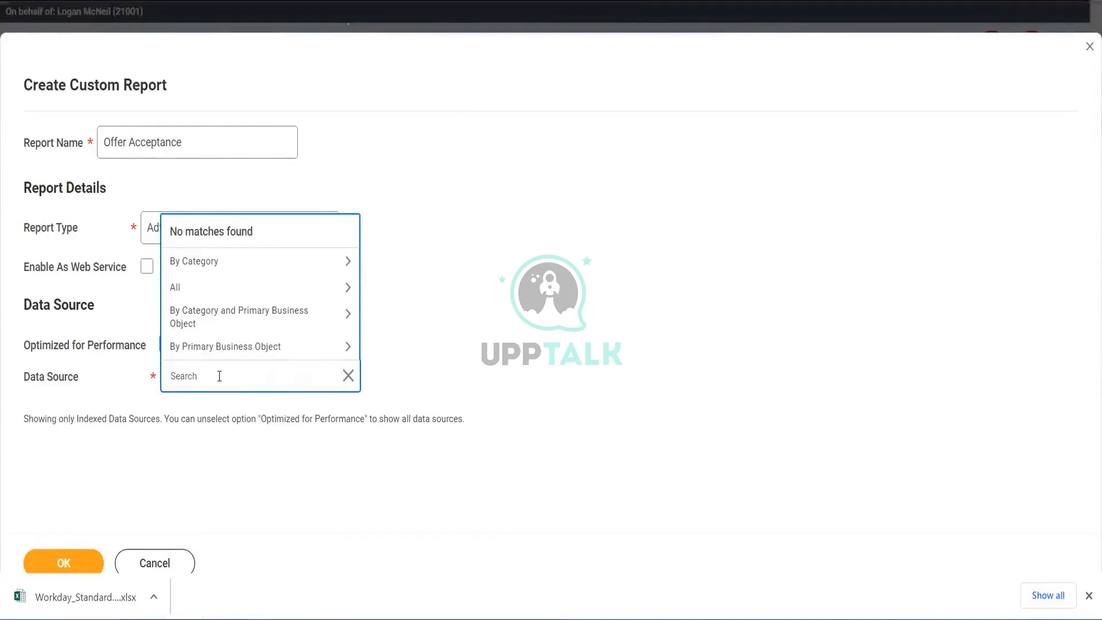
{"action": "type", "text": "candidate"}
{"action": "key", "text": "Return"}
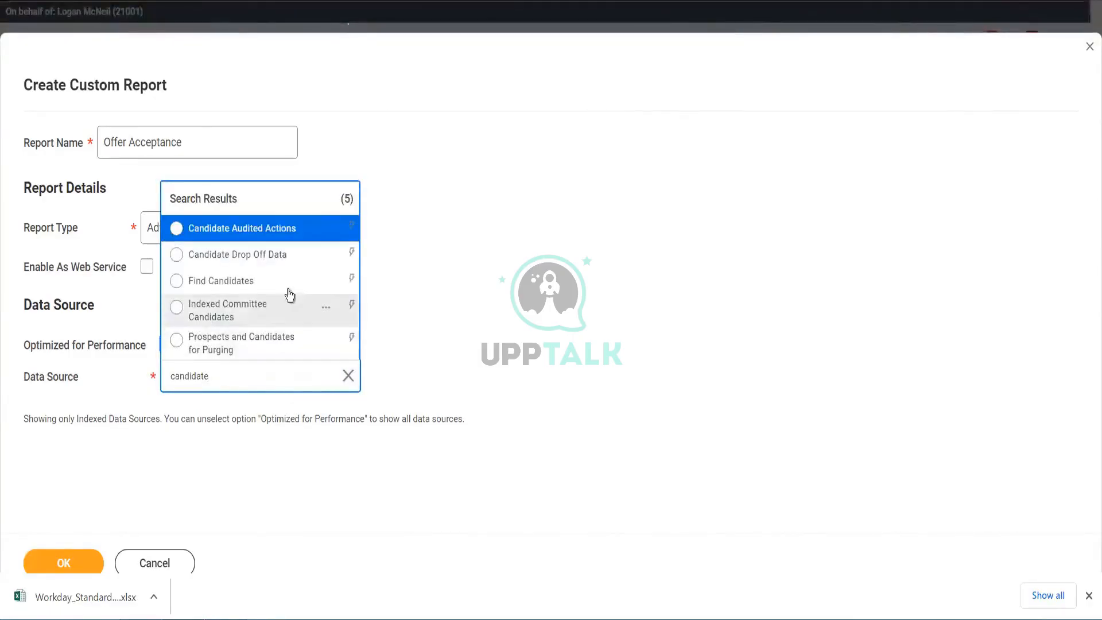
{"action": "left_click", "coordinate": [326, 256]}
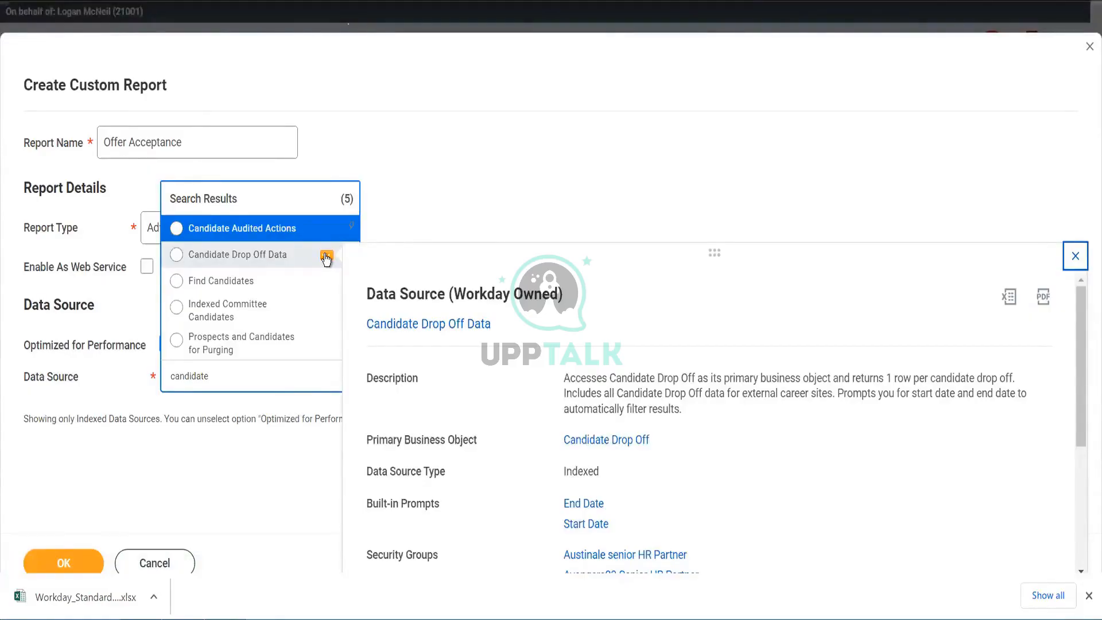
- Select Find Candidates as the data source and confirm the custom report setup
{"action": "mouse_move", "coordinate": [309, 235]}
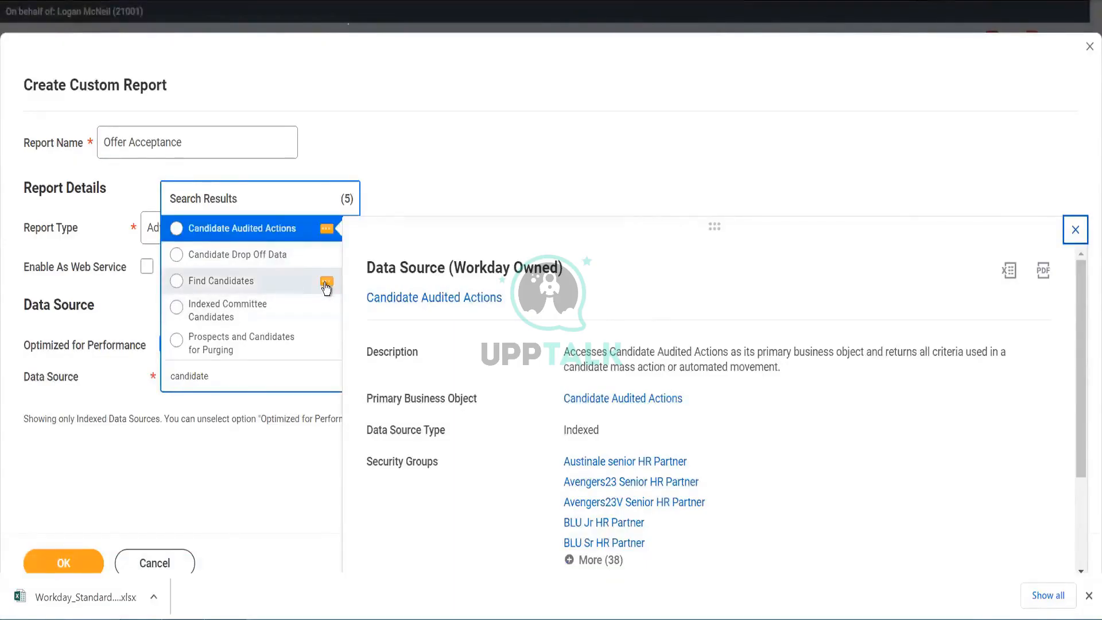
{"action": "mouse_move", "coordinate": [327, 287]}
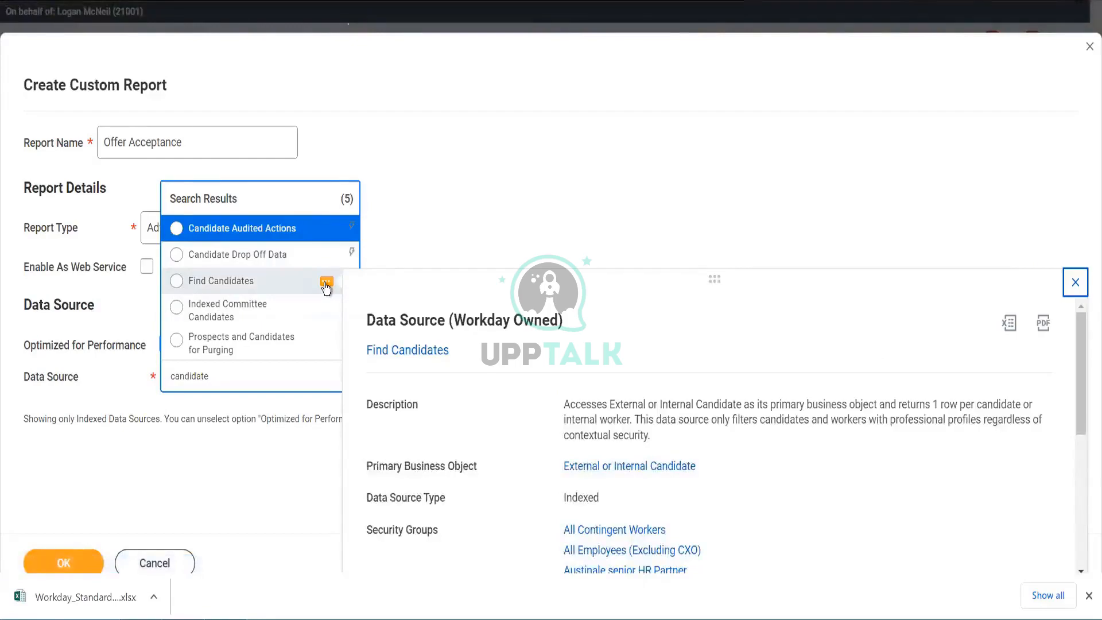
{"action": "left_click", "coordinate": [256, 280]}
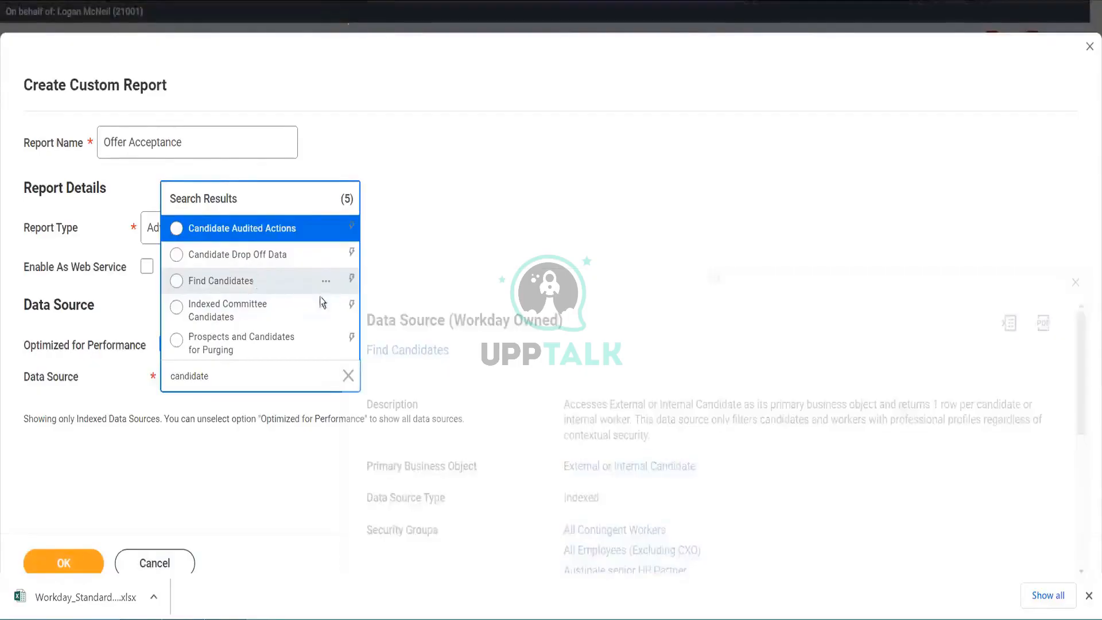
{"action": "left_click", "coordinate": [60, 564]}
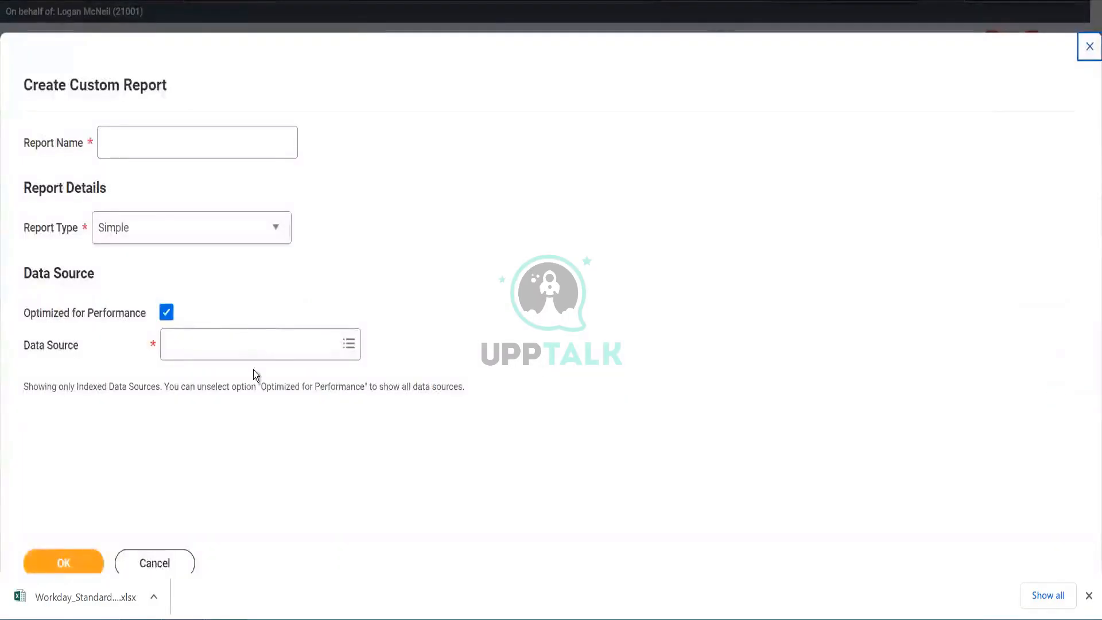
- Change the report type of the new custom report to Advanced
{"action": "left_click", "coordinate": [230, 345]}
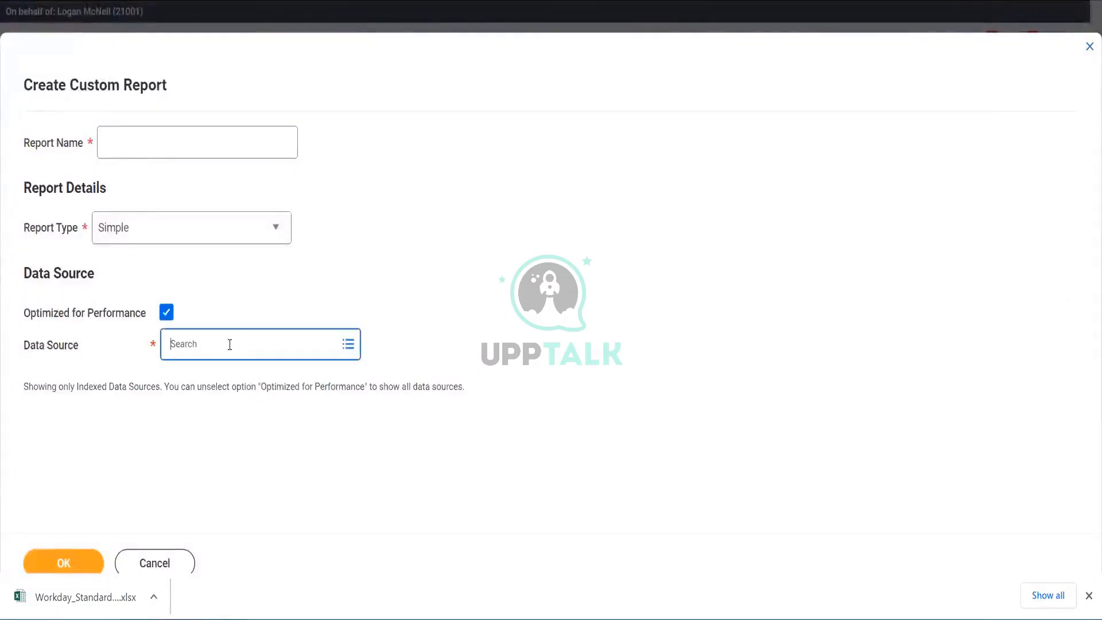
{"action": "left_click", "coordinate": [131, 229]}
{"action": "left_click", "coordinate": [131, 228]}
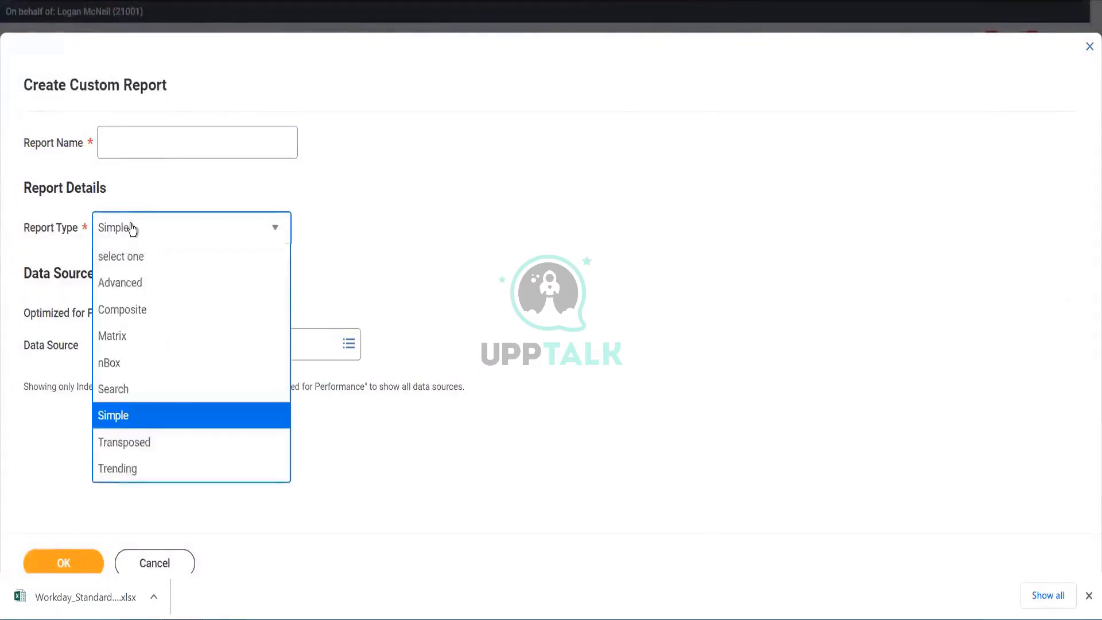
{"action": "left_click", "coordinate": [131, 228]}
{"action": "left_click", "coordinate": [131, 229]}
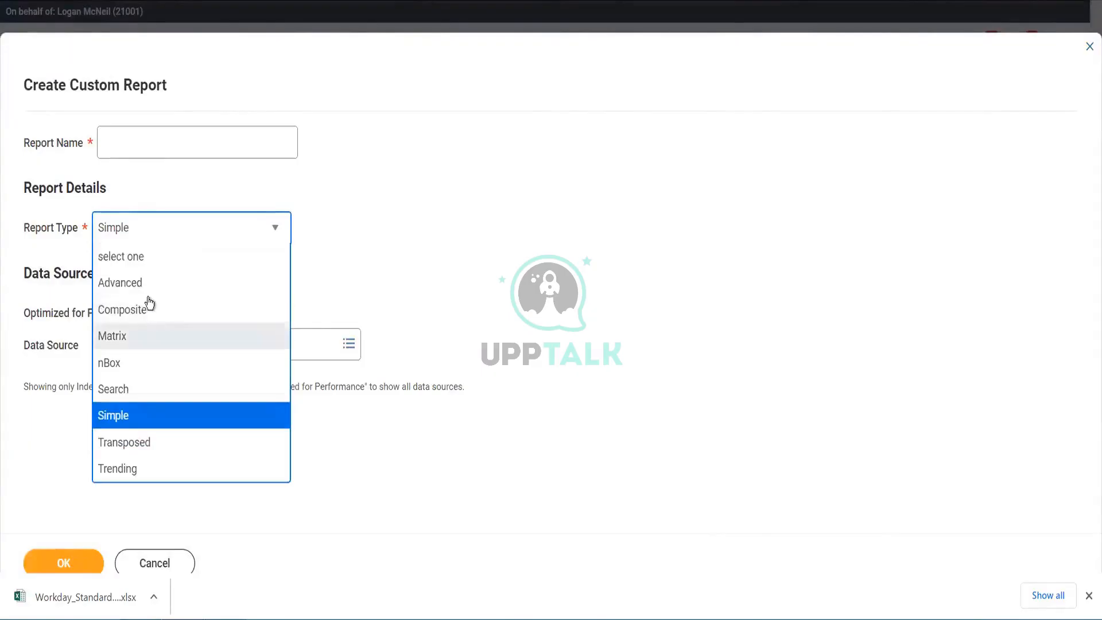
{"action": "left_click", "coordinate": [190, 283]}
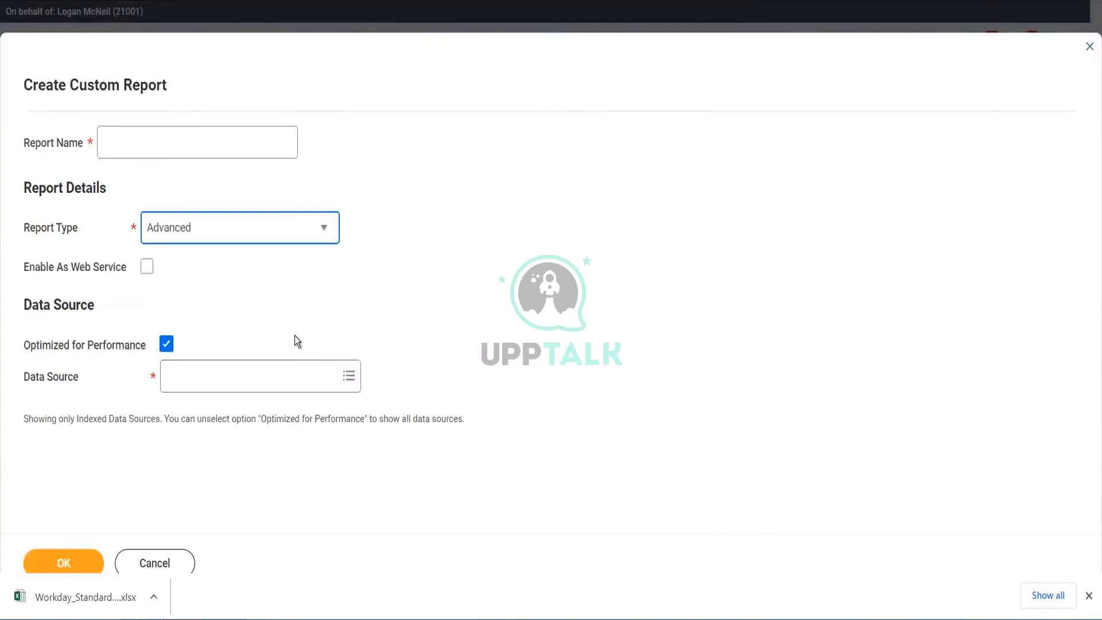
- Search the data sources for candidate, select Find Candidates, and try to confirm the report setup
{"action": "left_click", "coordinate": [294, 336]}
{"action": "left_click", "coordinate": [294, 379]}
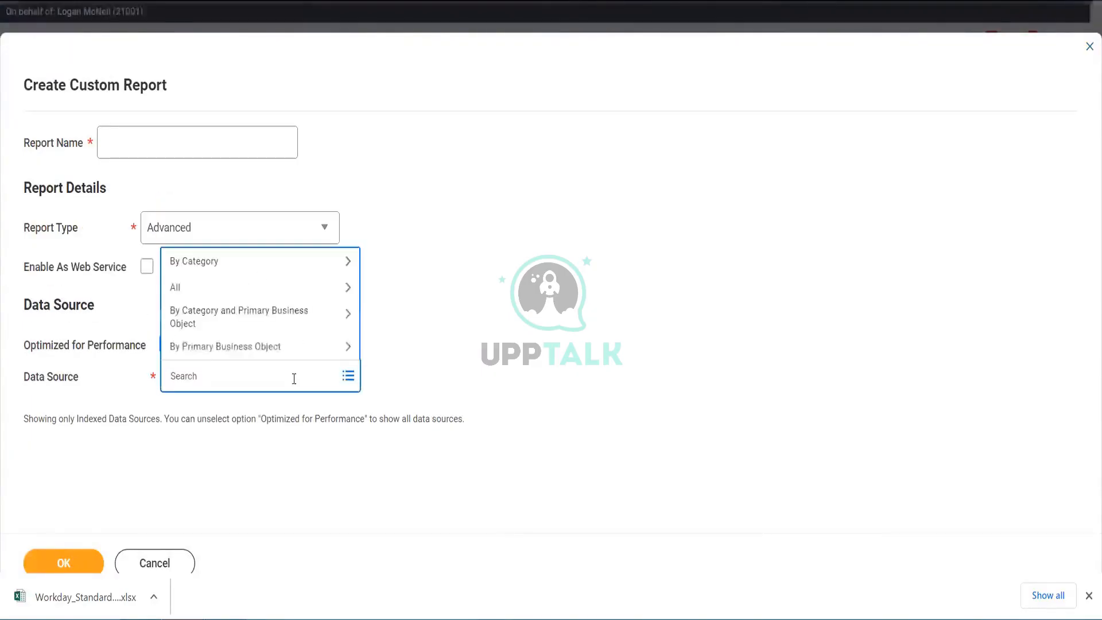
{"action": "type", "text": "candida"}
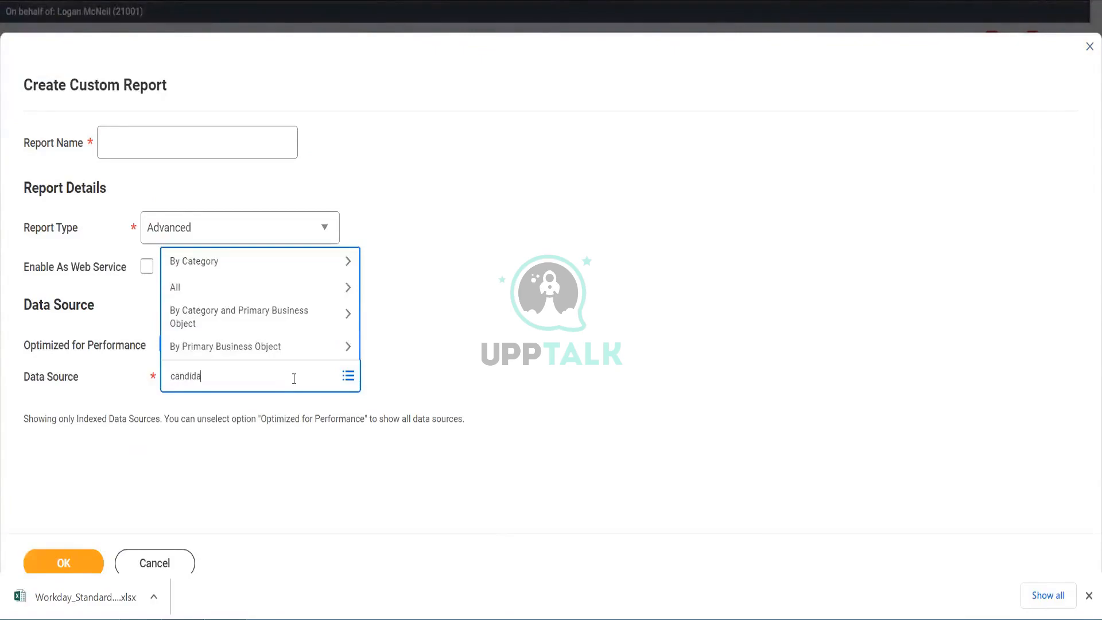
{"action": "type", "text": "te"}
{"action": "key", "text": "Return"}
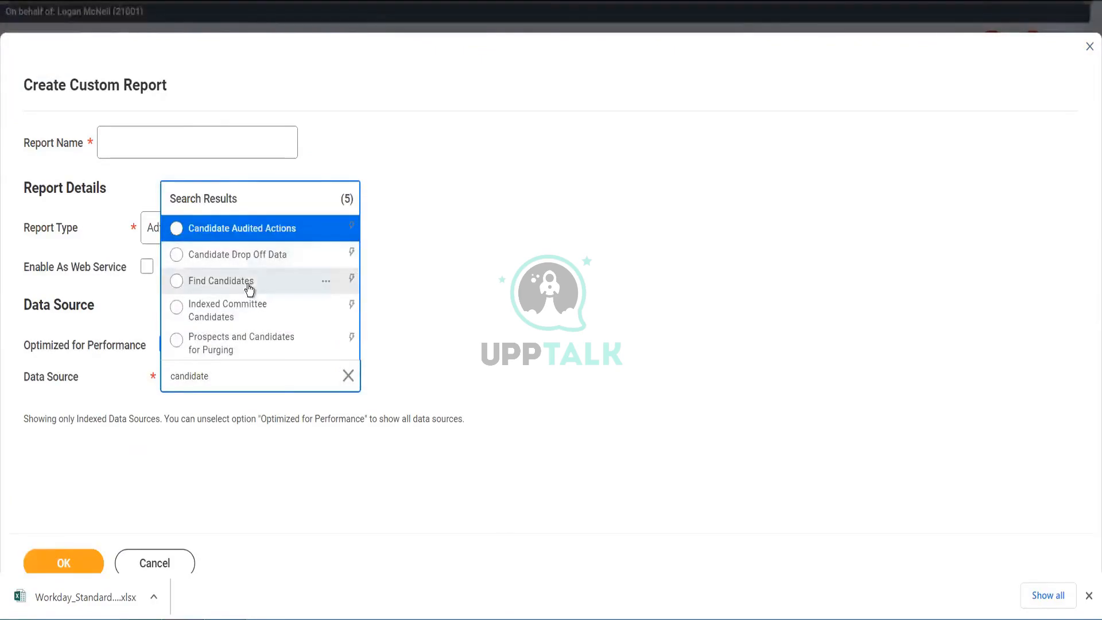
{"action": "left_click", "coordinate": [249, 287]}
{"action": "left_click", "coordinate": [69, 566]}
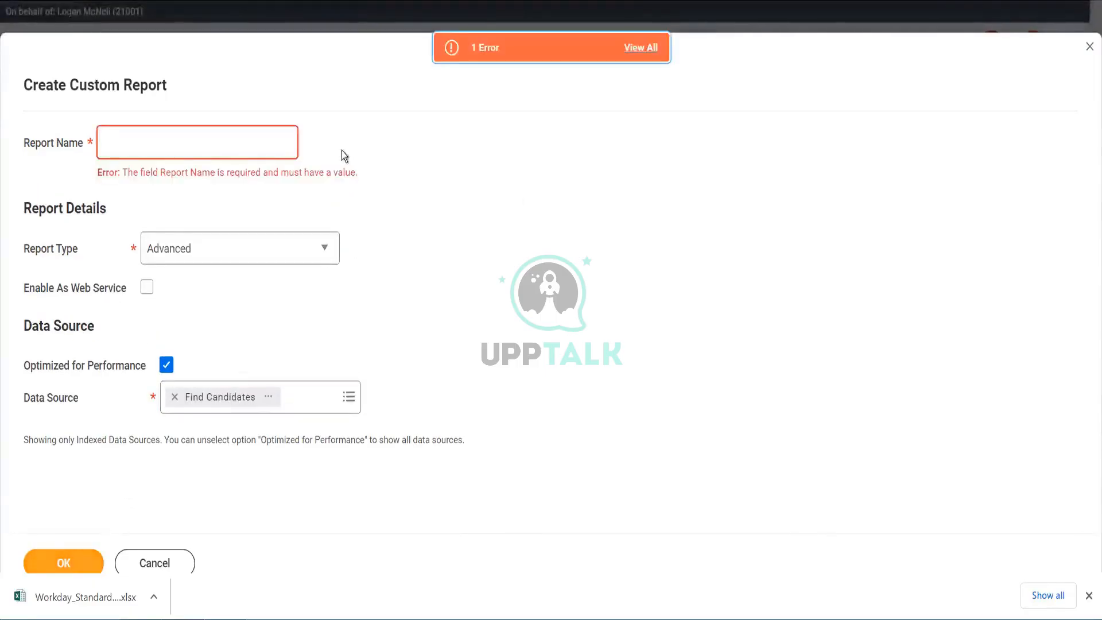
- Name the report ABC Test Offer Acceptance and confirm the custom report creation
{"action": "left_click", "coordinate": [276, 141]}
{"action": "type", "text": "ABC"}
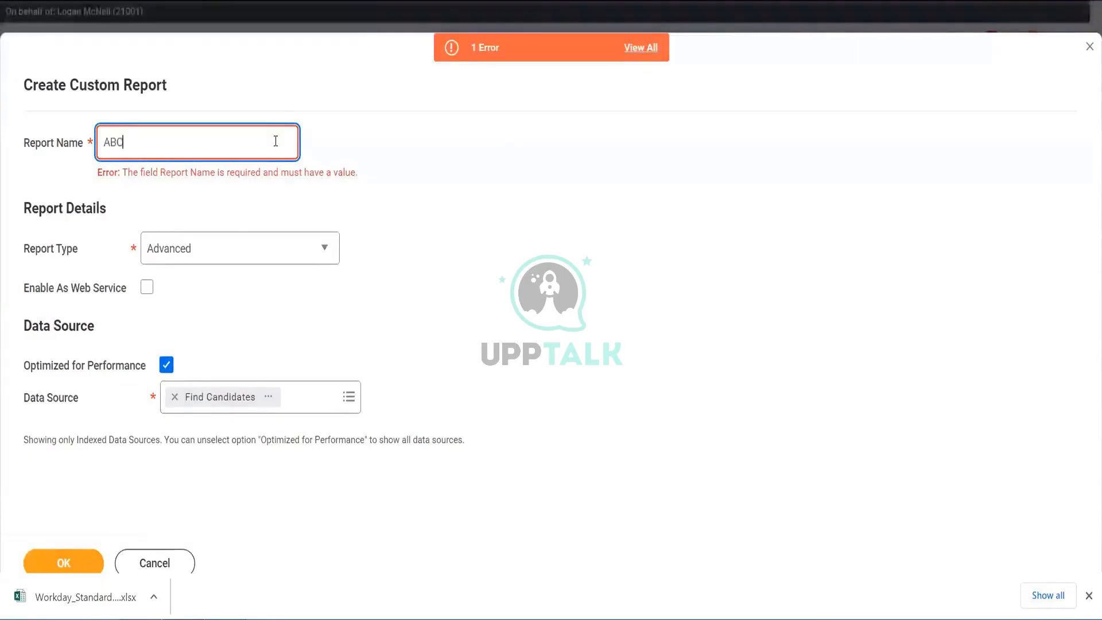
{"action": "type", "text": " Test"}
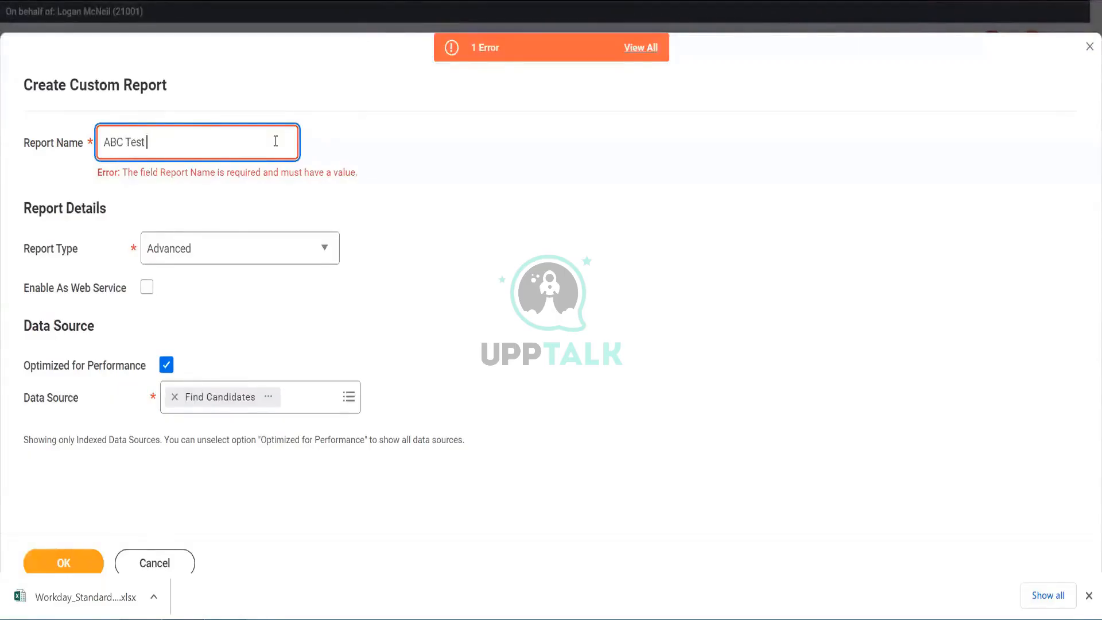
{"action": "type", "text": " Offer Acc"}
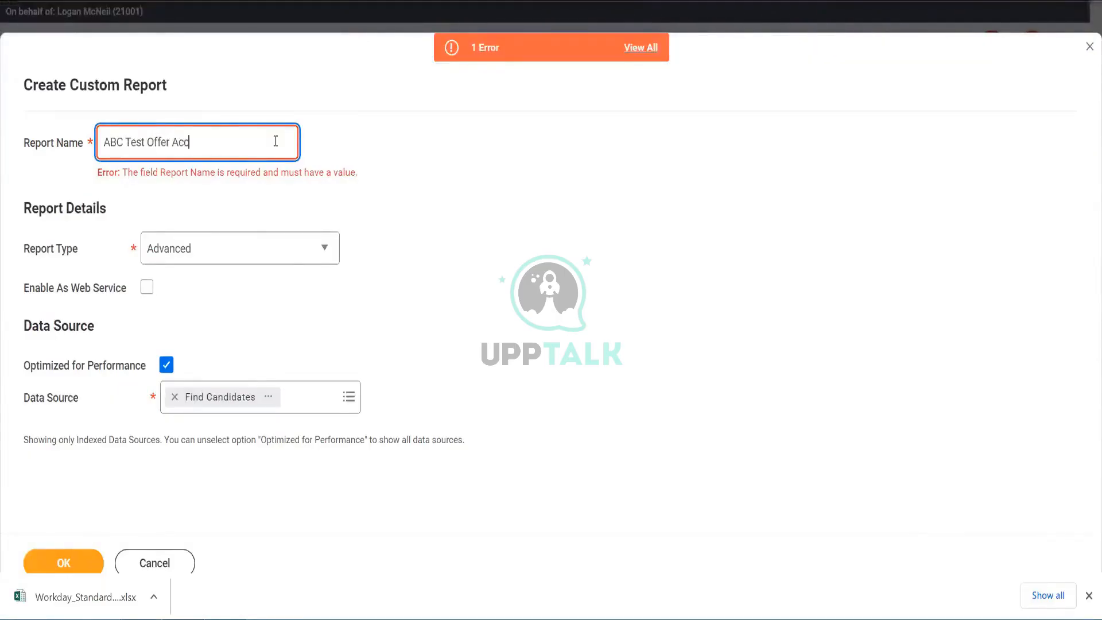
{"action": "type", "text": "eptance"}
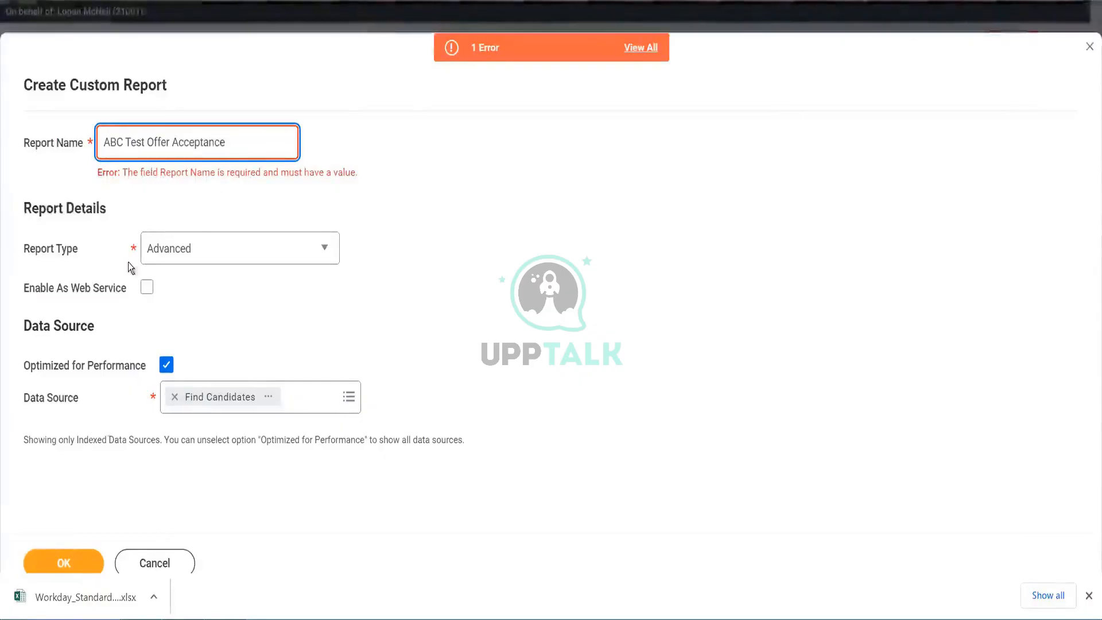
{"action": "left_click", "coordinate": [65, 561]}
{"action": "left_click", "coordinate": [66, 561]}
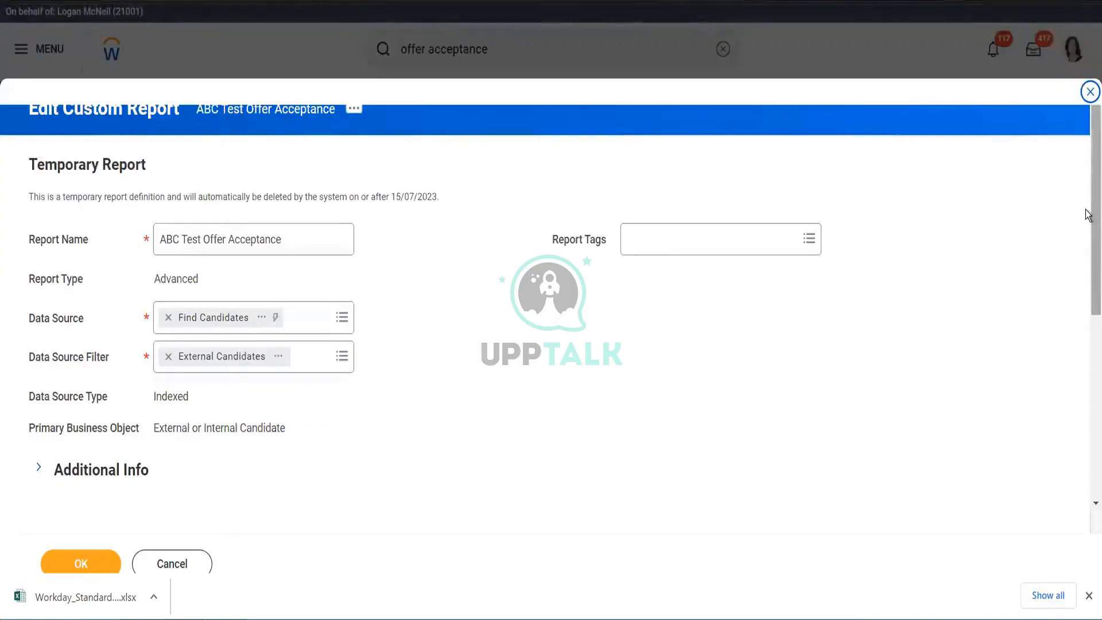
- Set the data source filter to Internal and External Candidates
{"action": "left_click_drag", "start_coordinate": [1090, 266], "coordinate": [1090, 313]}
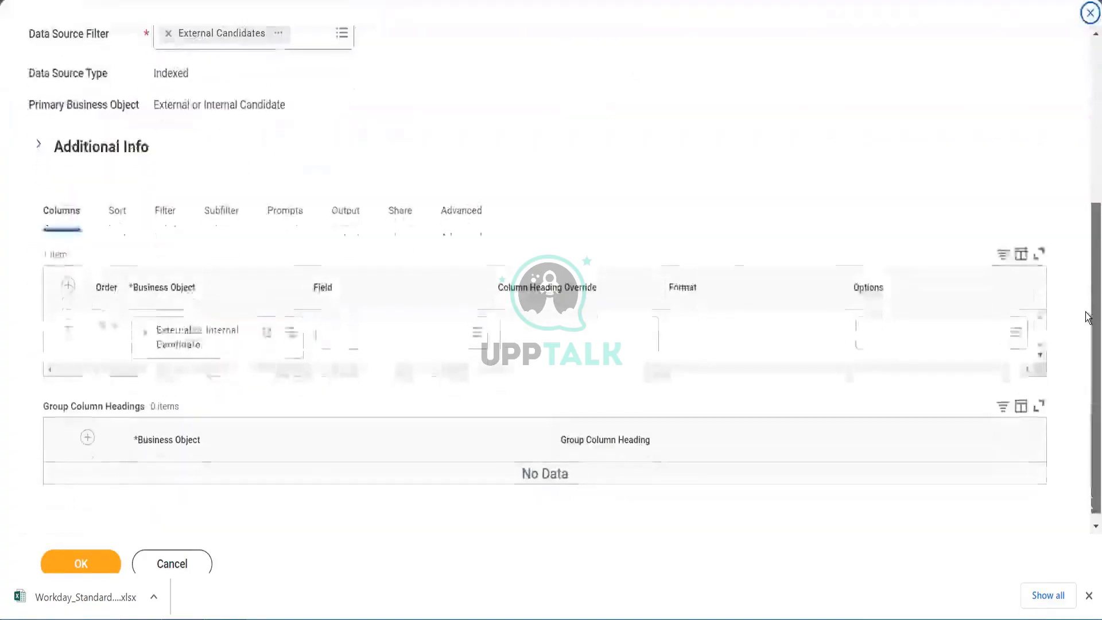
{"action": "left_click", "coordinate": [343, 36]}
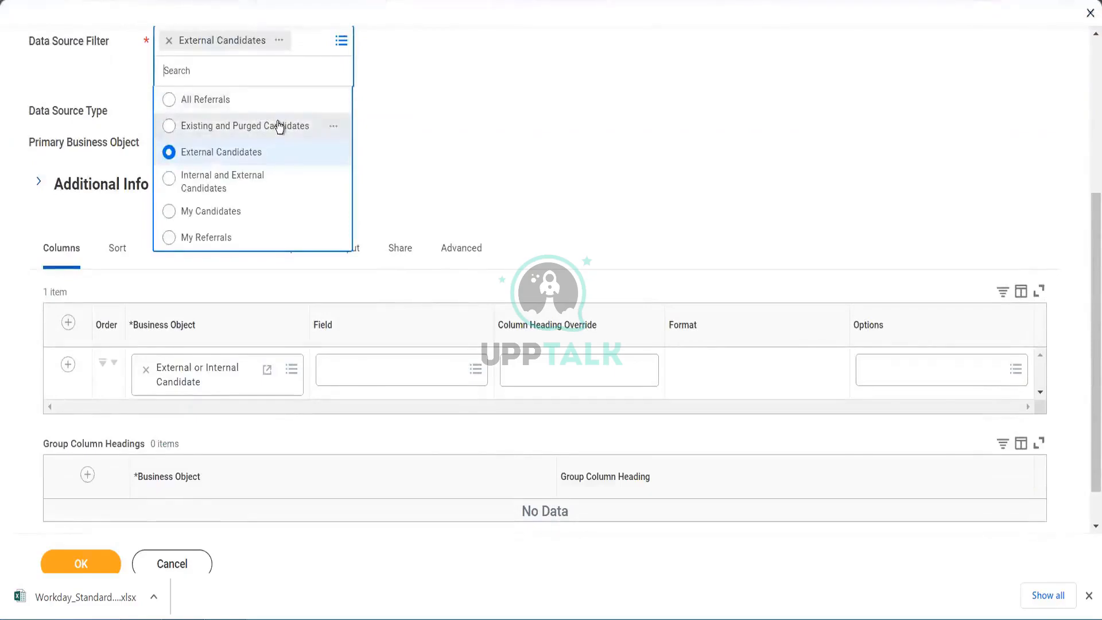
{"action": "left_click", "coordinate": [255, 191]}
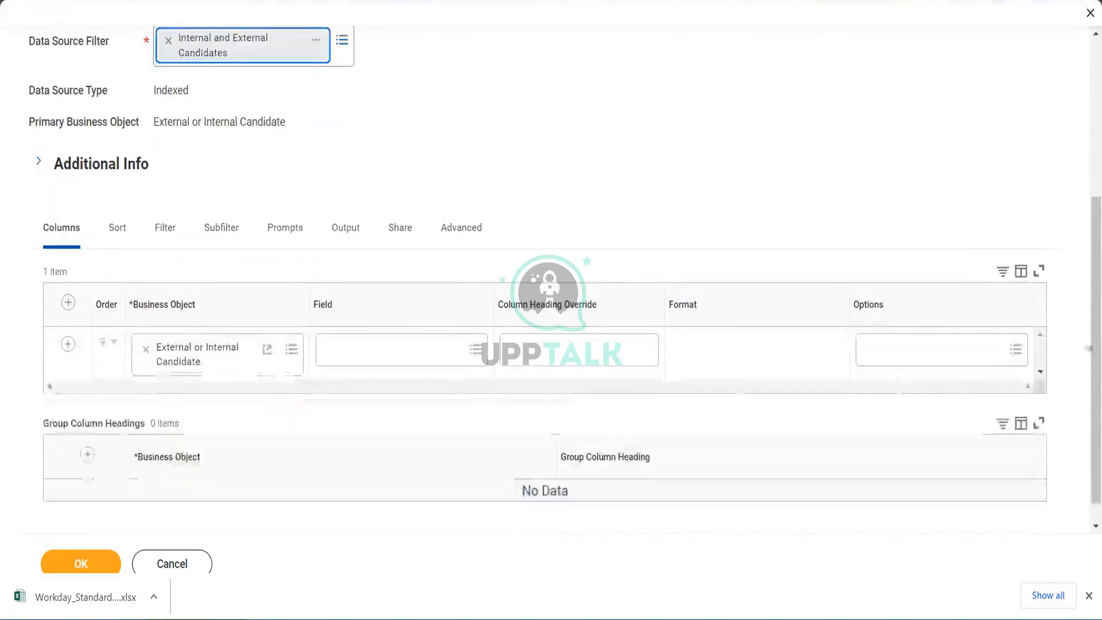
- Search the fields for offer and set the first column's field to Job Application Offer Status
{"action": "left_click", "coordinate": [364, 358]}
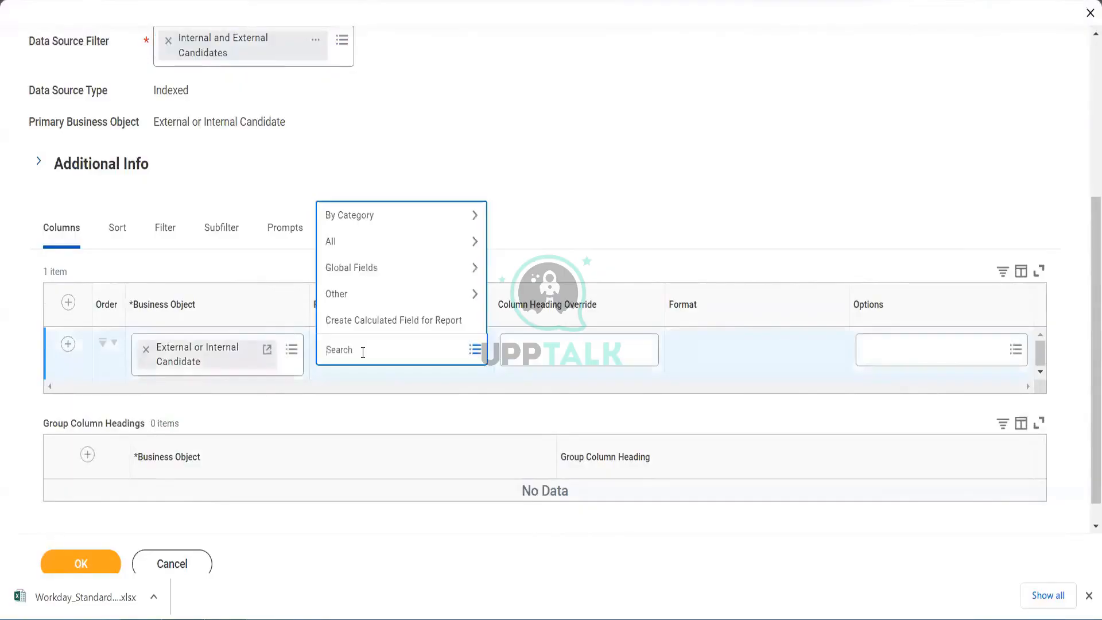
{"action": "type", "text": "offer"}
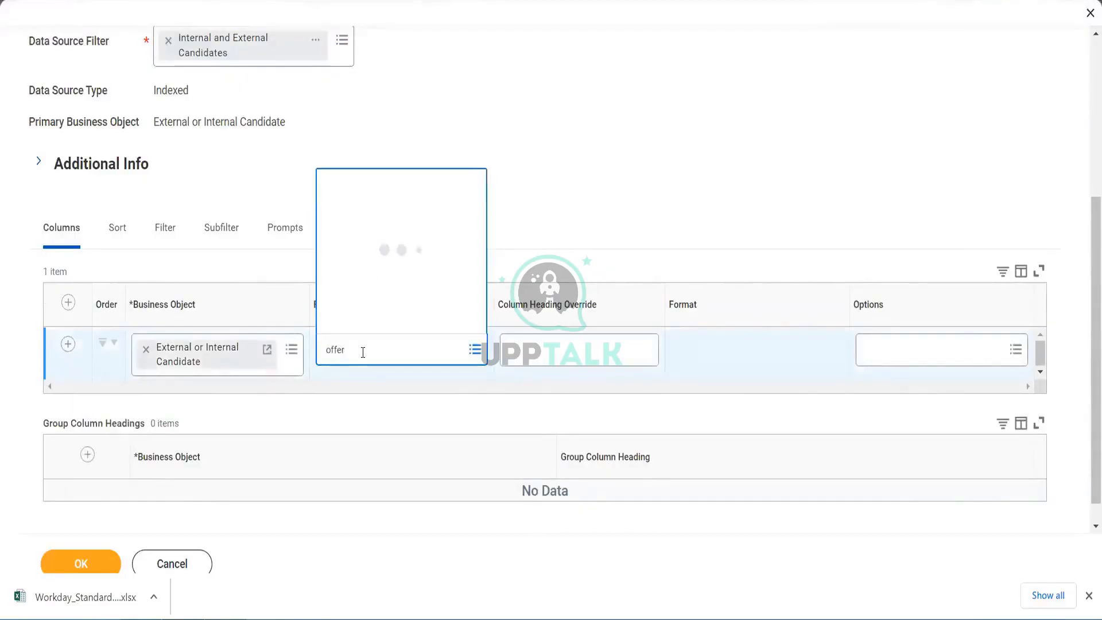
{"action": "mouse_move", "coordinate": [426, 293]}
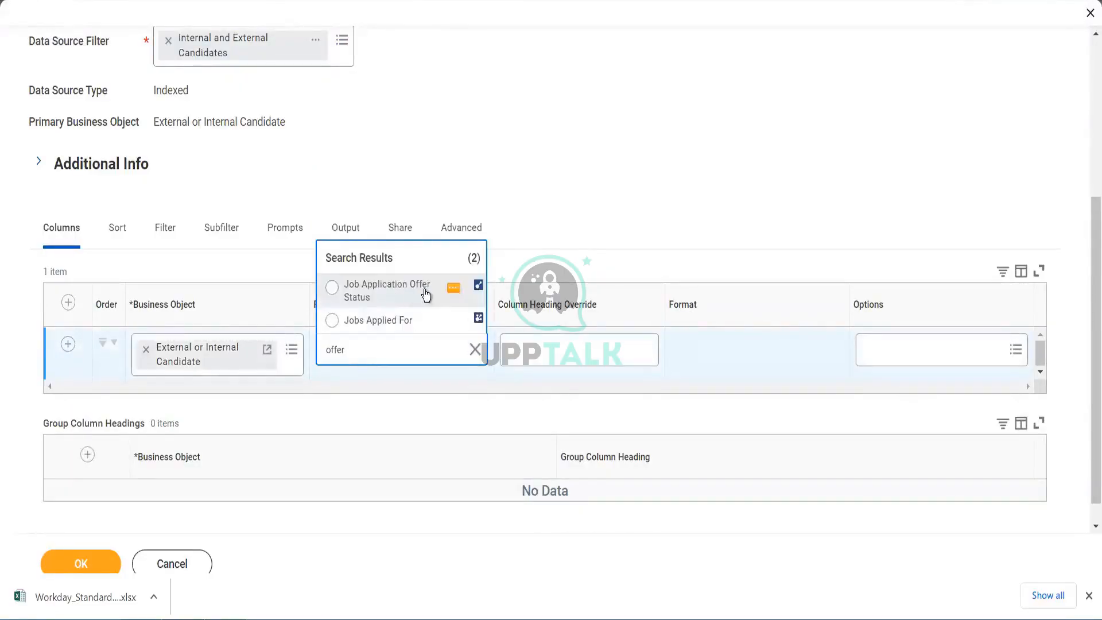
{"action": "left_click", "coordinate": [454, 290]}
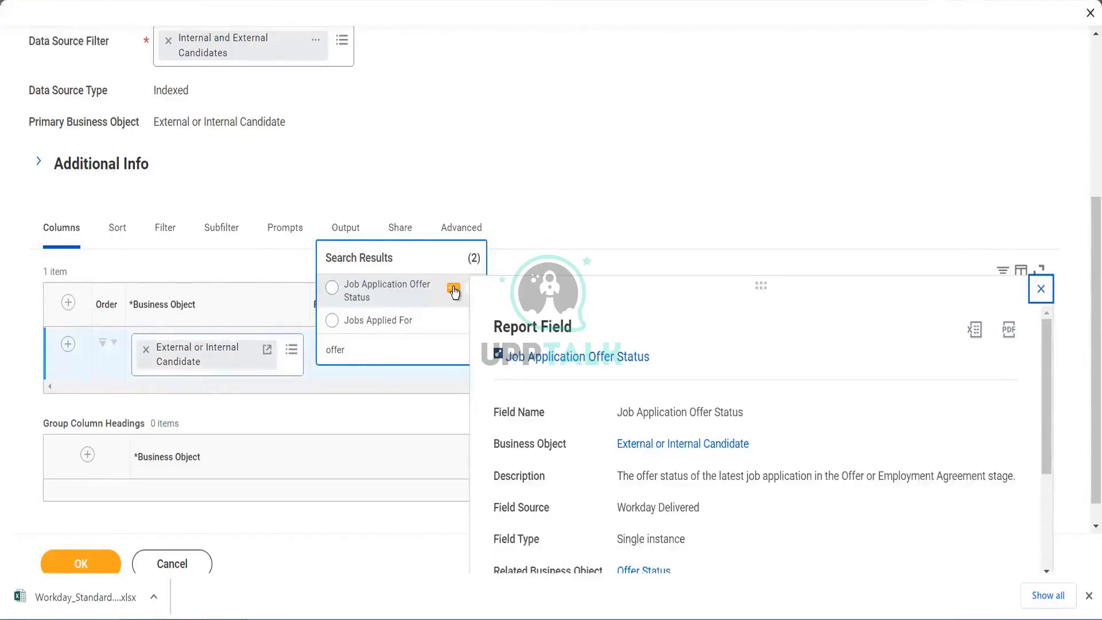
{"action": "left_click", "coordinate": [398, 293]}
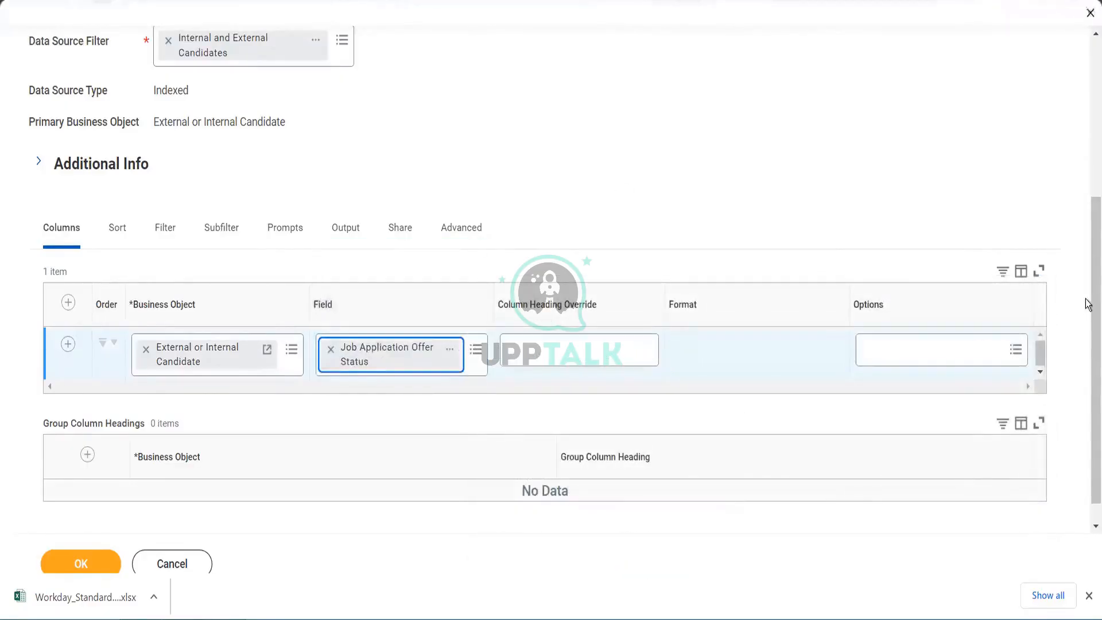
- Insert a new column above the offer status column and set its field to Candidate
{"action": "scroll", "coordinate": [1086, 304], "scroll_direction": "up", "scroll_amount": 4}
{"action": "scroll", "coordinate": [1086, 296], "scroll_direction": "down", "scroll_amount": 2}
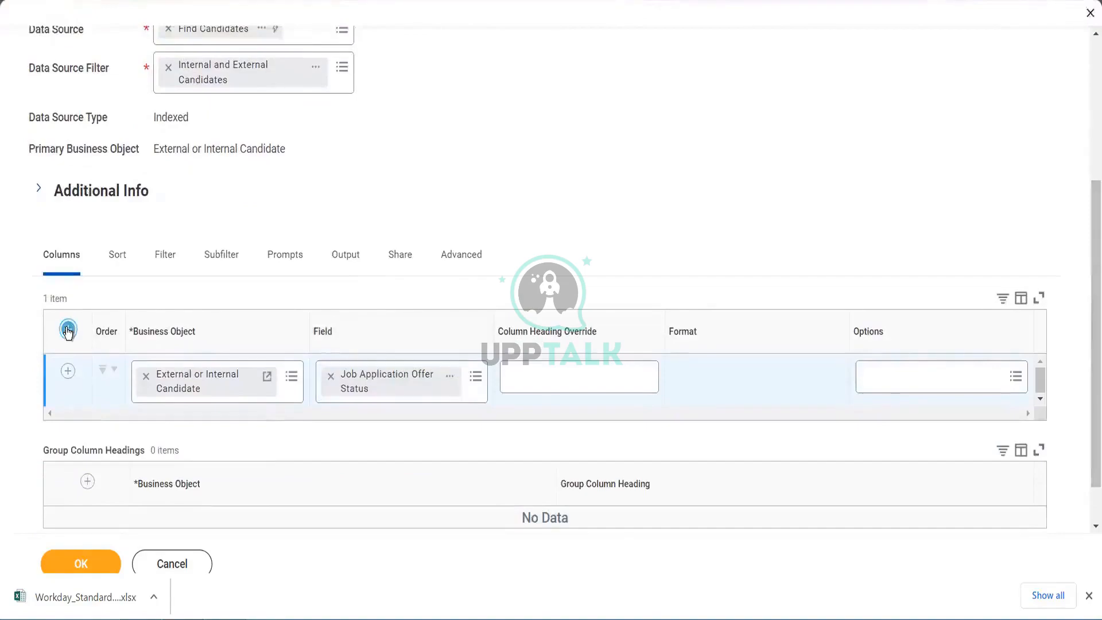
{"action": "left_click", "coordinate": [68, 331]}
{"action": "left_click", "coordinate": [355, 383]}
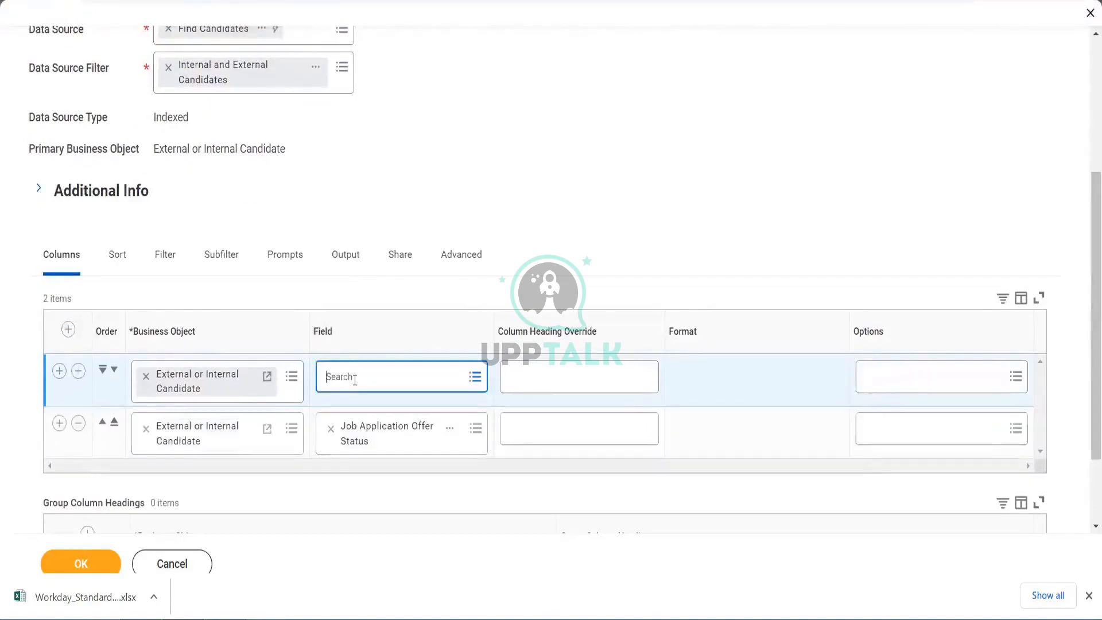
{"action": "type", "text": "can"}
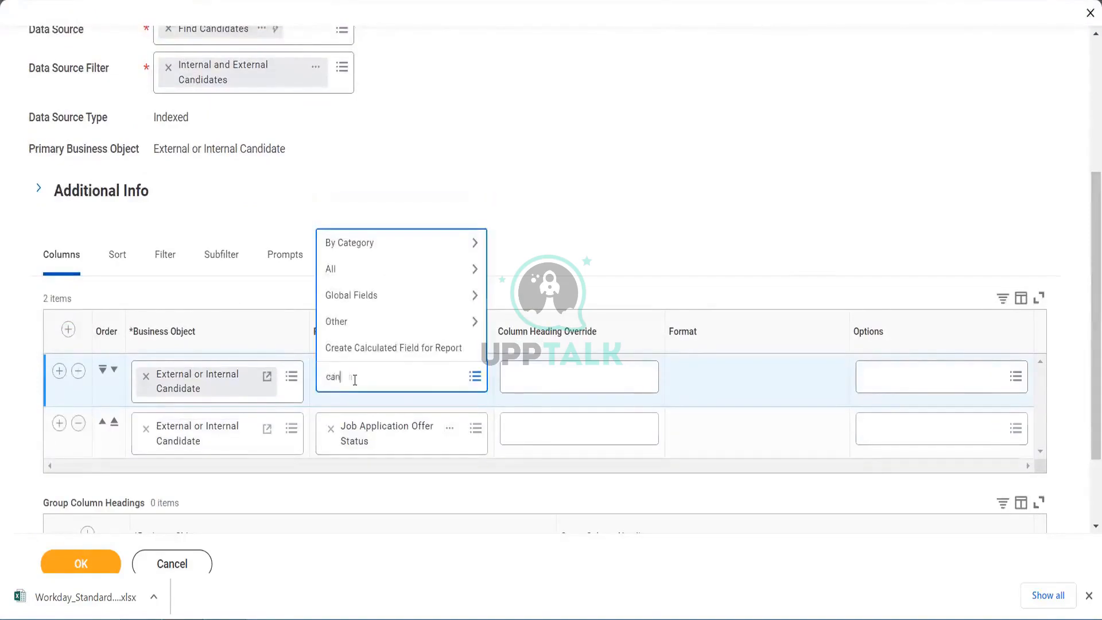
{"action": "type", "text": "didate"}
{"action": "key", "text": "Return"}
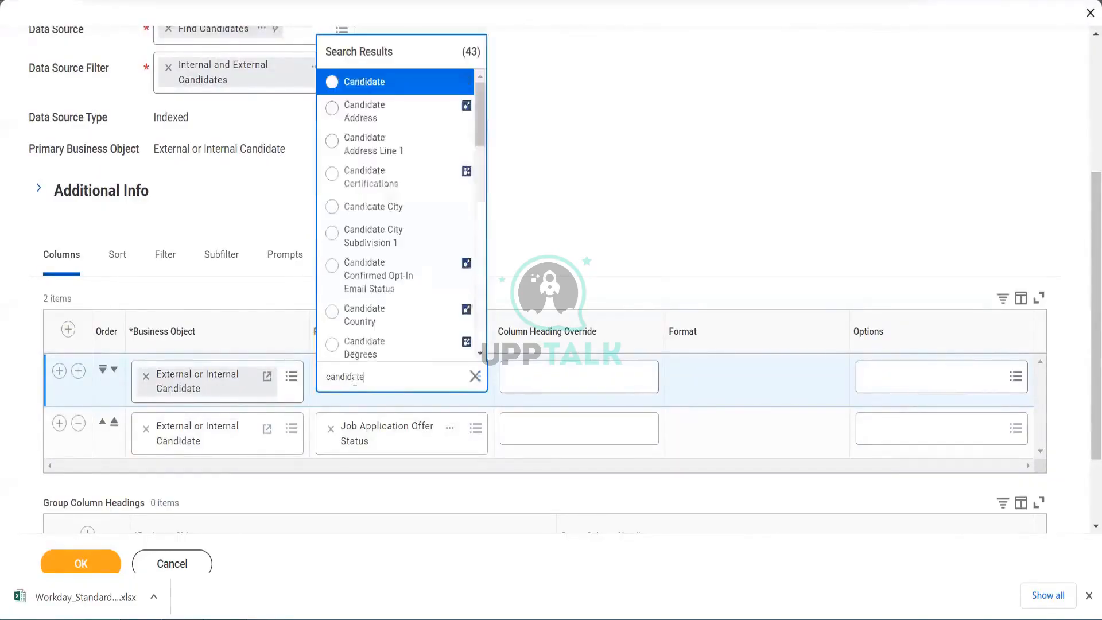
{"action": "left_click", "coordinate": [385, 85]}
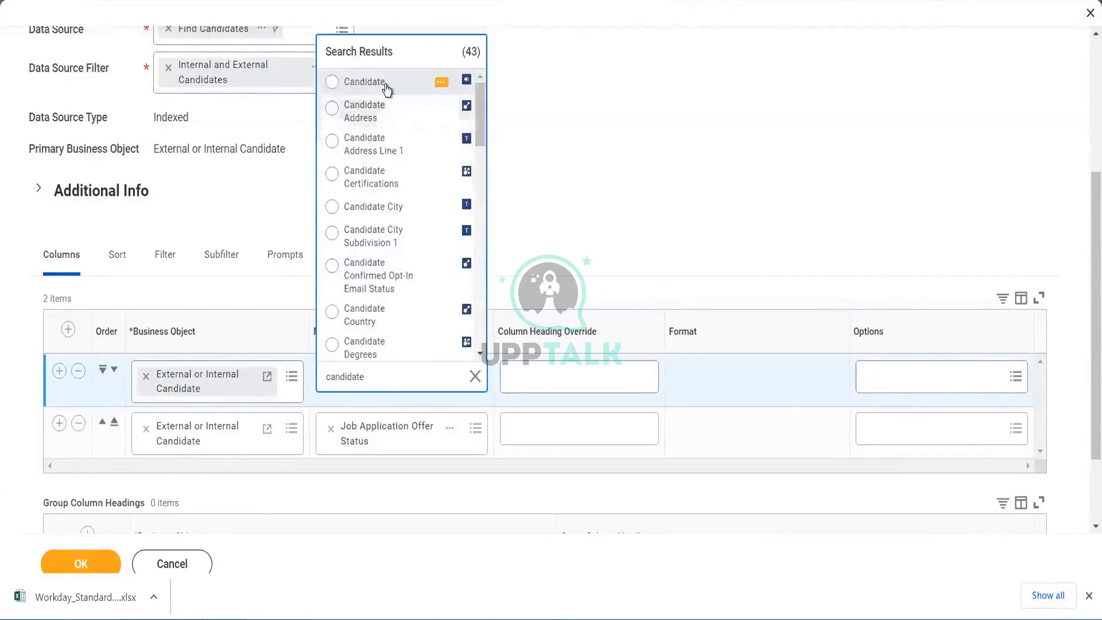
- Add a third column row and set its business object to Job Application Offer Status by searching for offer
{"action": "left_click", "coordinate": [59, 423]}
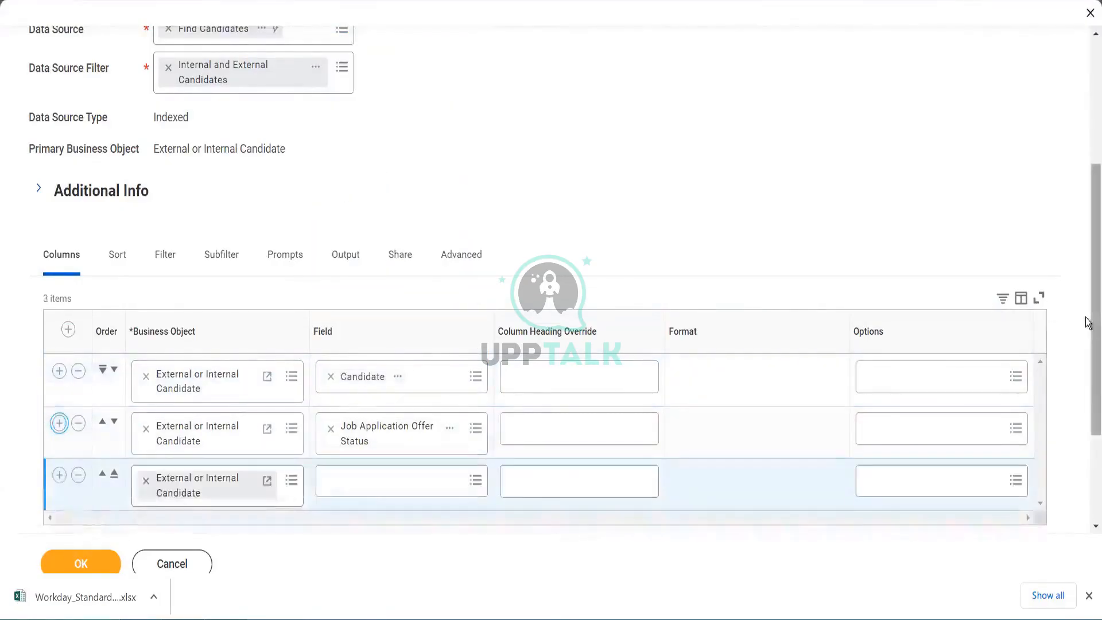
{"action": "scroll", "coordinate": [1087, 386], "scroll_direction": "down", "scroll_amount": 2}
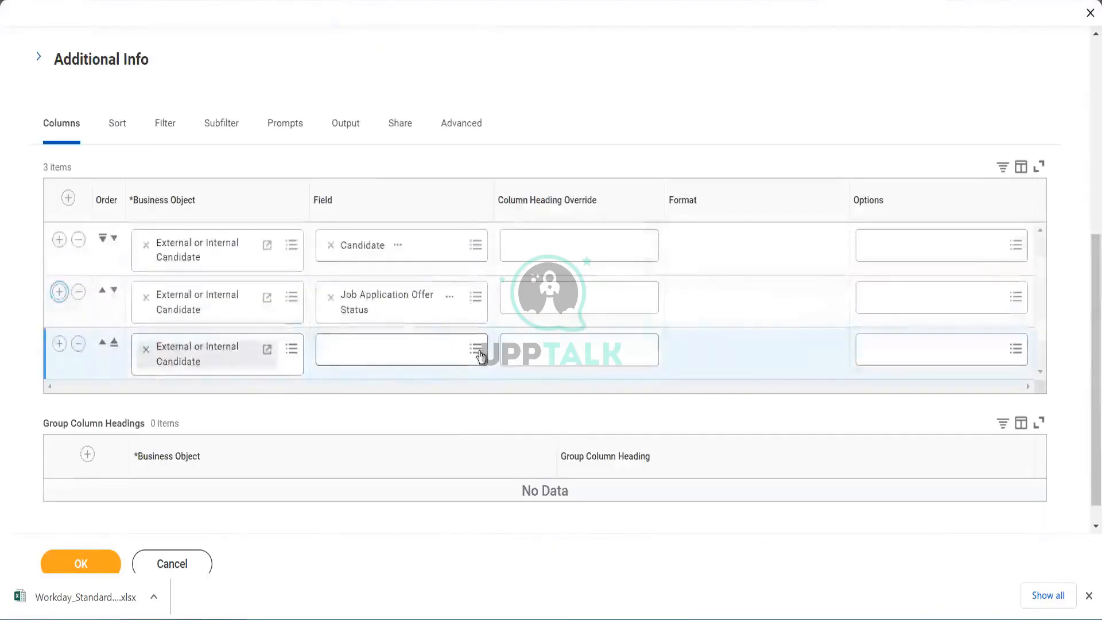
{"action": "left_click", "coordinate": [292, 354]}
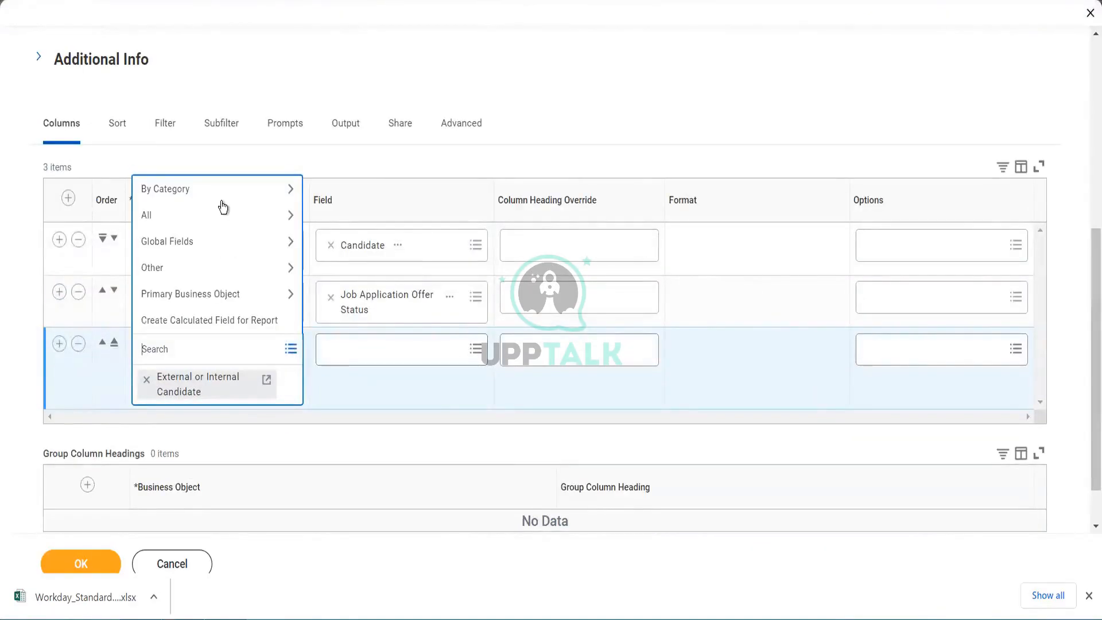
{"action": "left_click", "coordinate": [223, 228]}
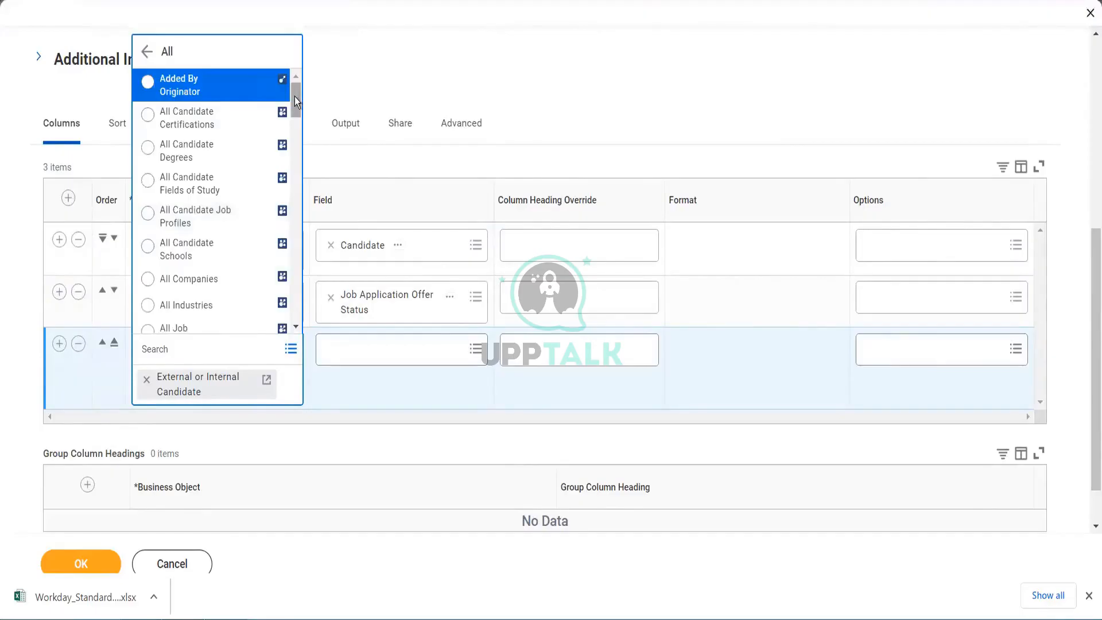
{"action": "left_click_drag", "start_coordinate": [294, 96], "coordinate": [298, 132]}
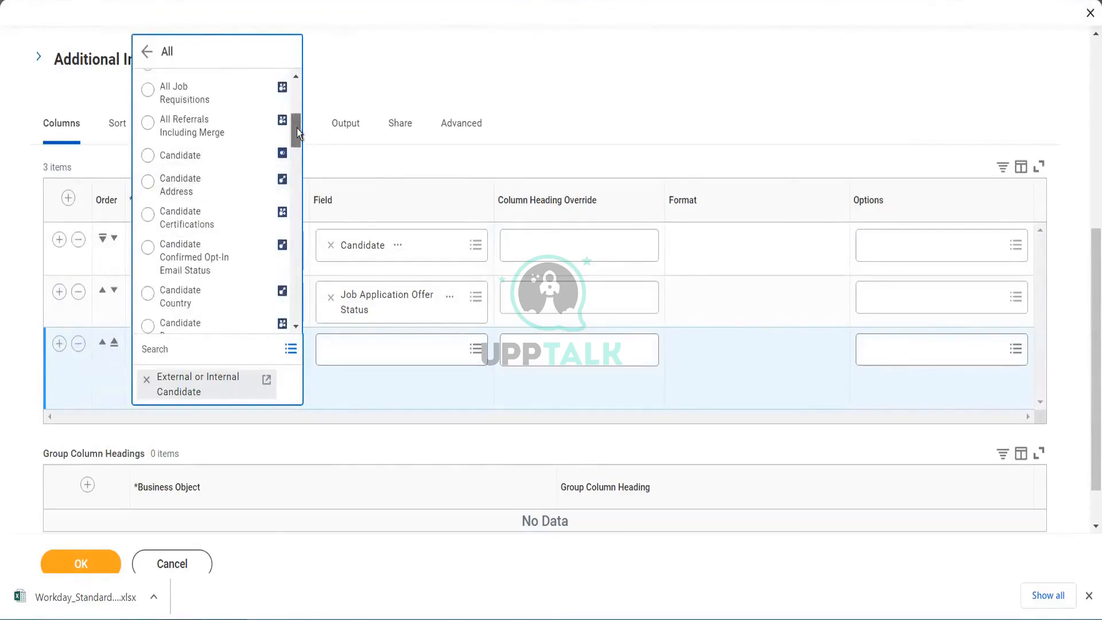
{"action": "left_click_drag", "start_coordinate": [298, 128], "coordinate": [298, 129]}
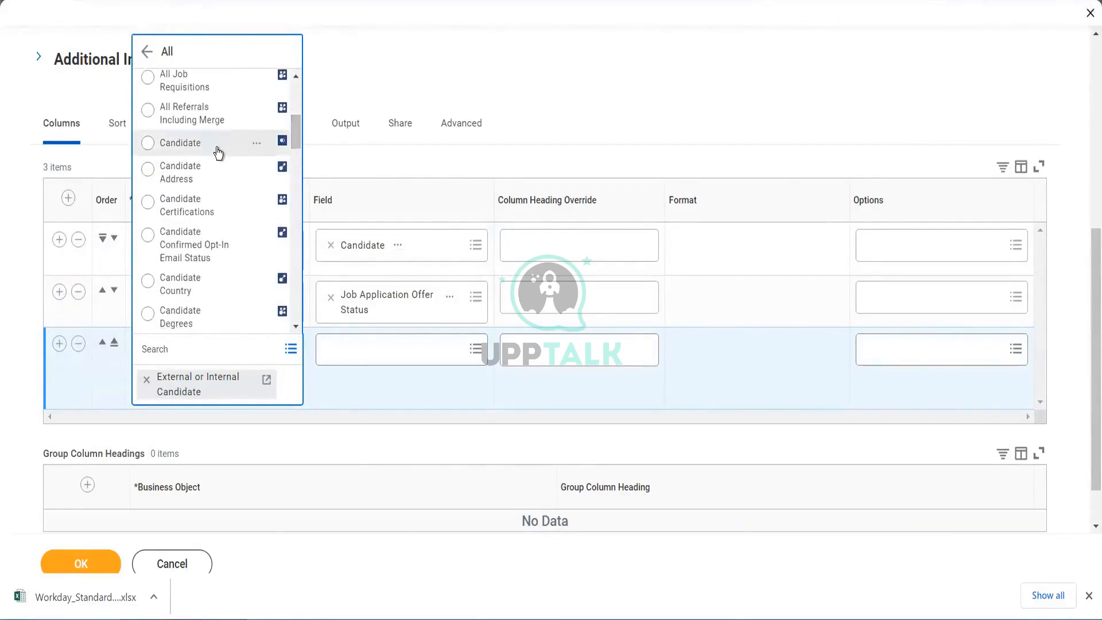
{"action": "left_click", "coordinate": [191, 344]}
{"action": "type", "text": "offer"}
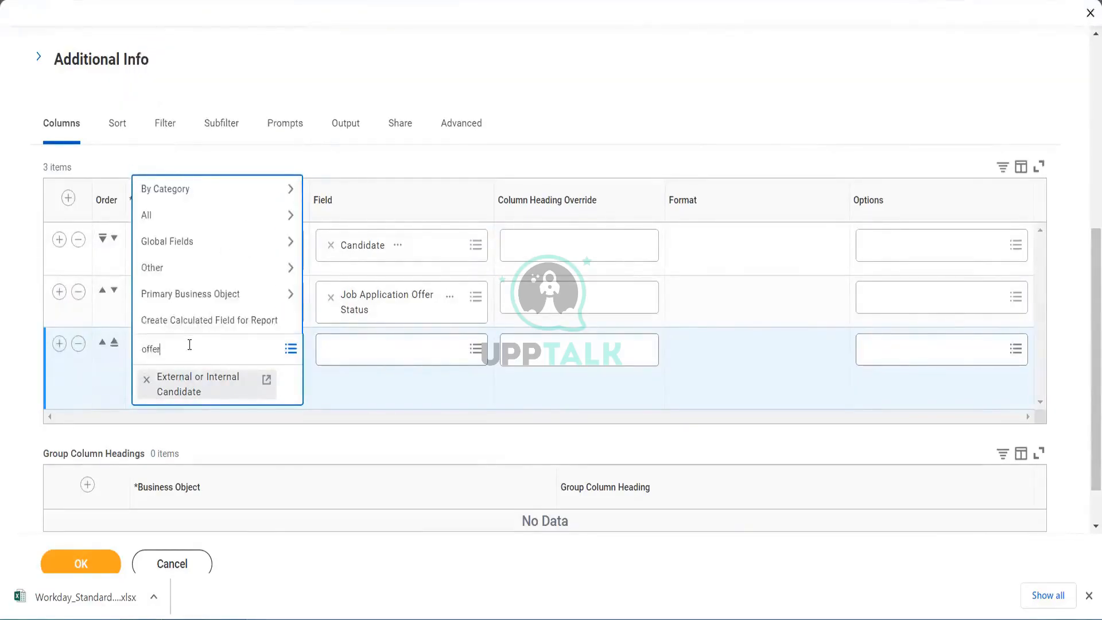
{"action": "key", "text": "Return"}
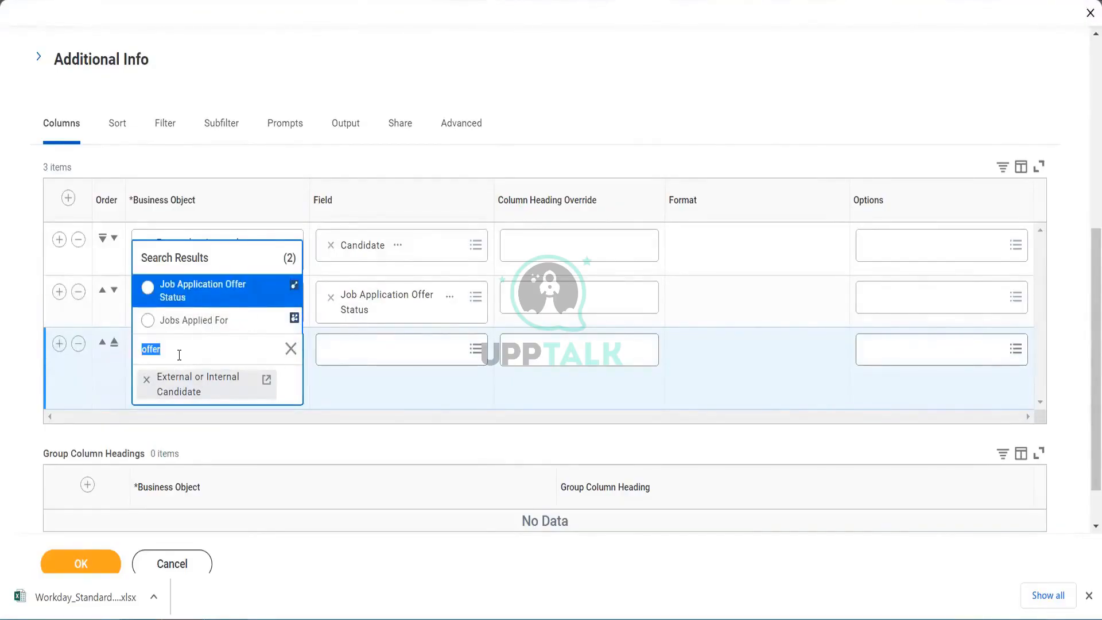
{"action": "left_click", "coordinate": [218, 295]}
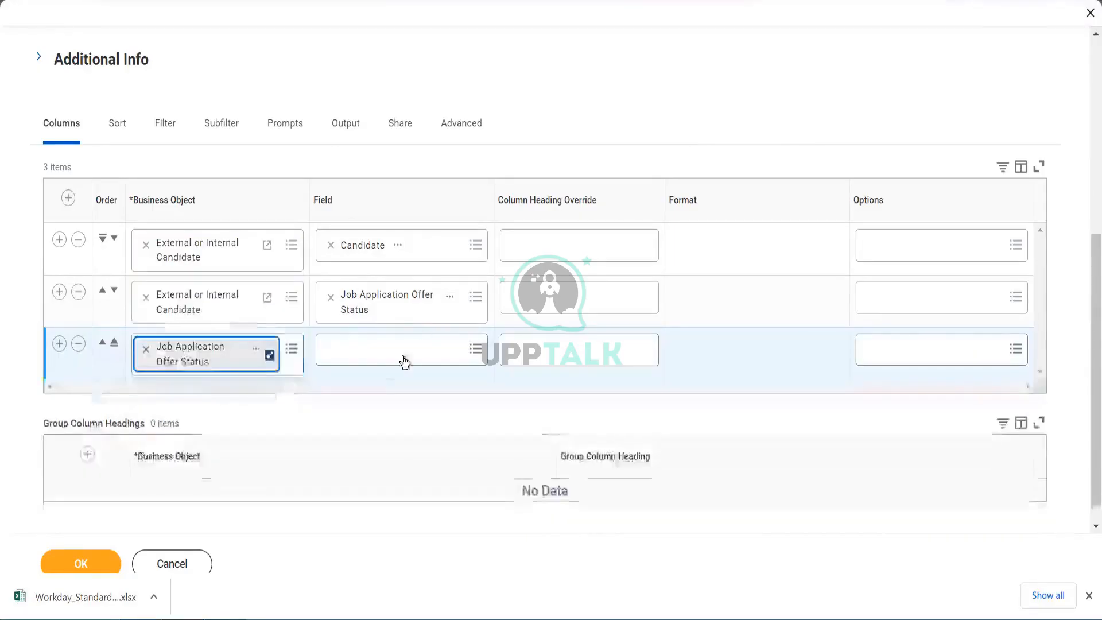
- Set the third column's field to Offer Status from the full field list
{"action": "left_click", "coordinate": [388, 354]}
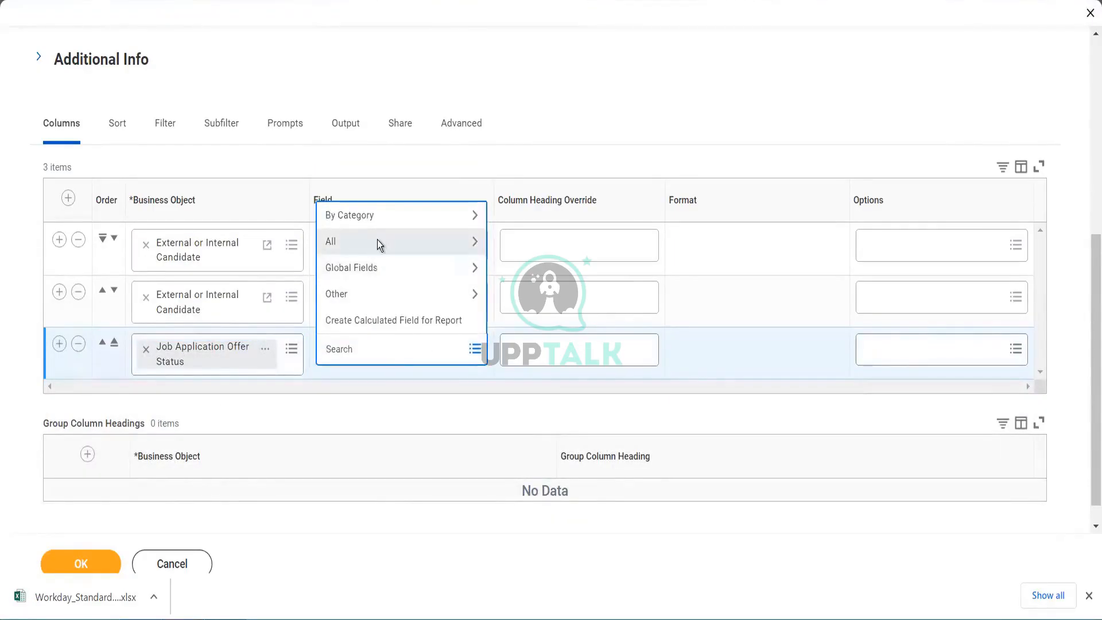
{"action": "left_click", "coordinate": [377, 241]}
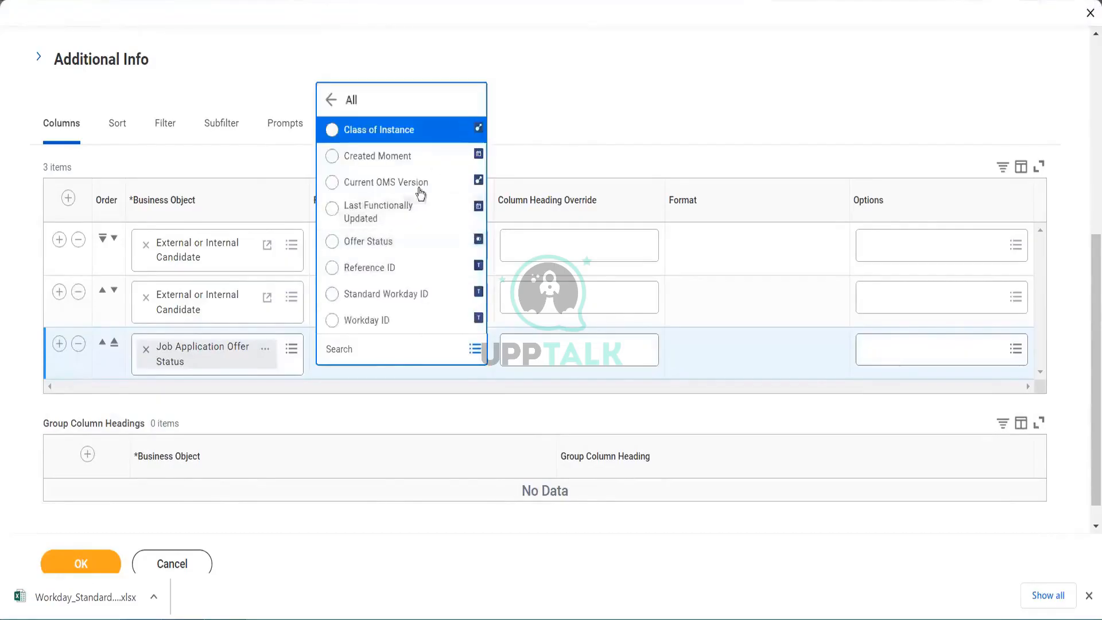
{"action": "left_click", "coordinate": [401, 246]}
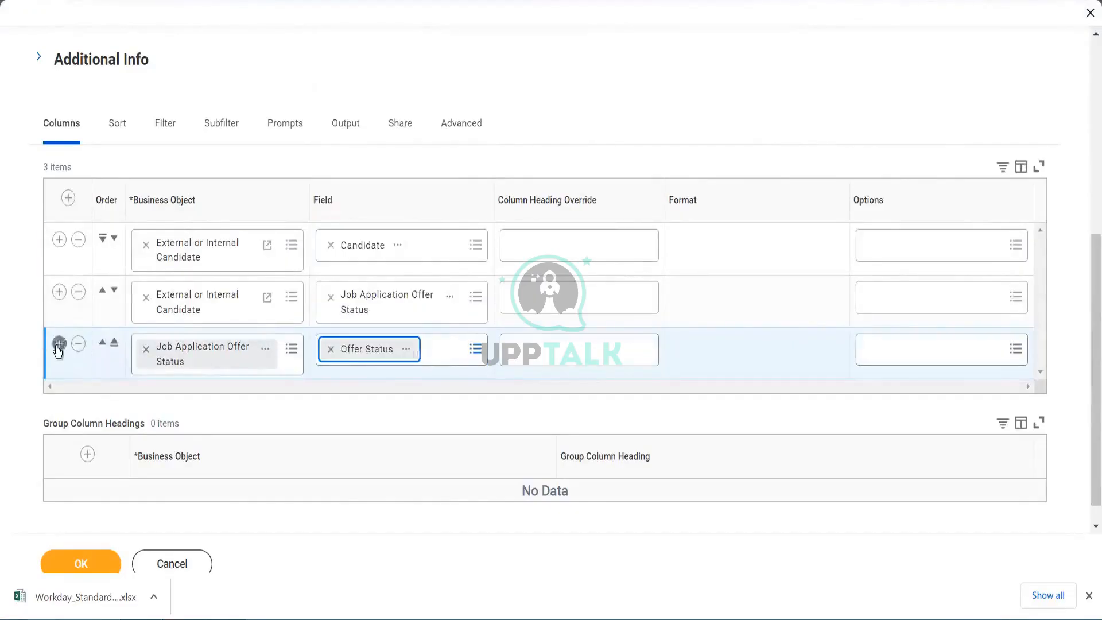
- Add a fourth column row with the Job Application Offer Status object and set its field to Created Moment
{"action": "left_click", "coordinate": [59, 344]}
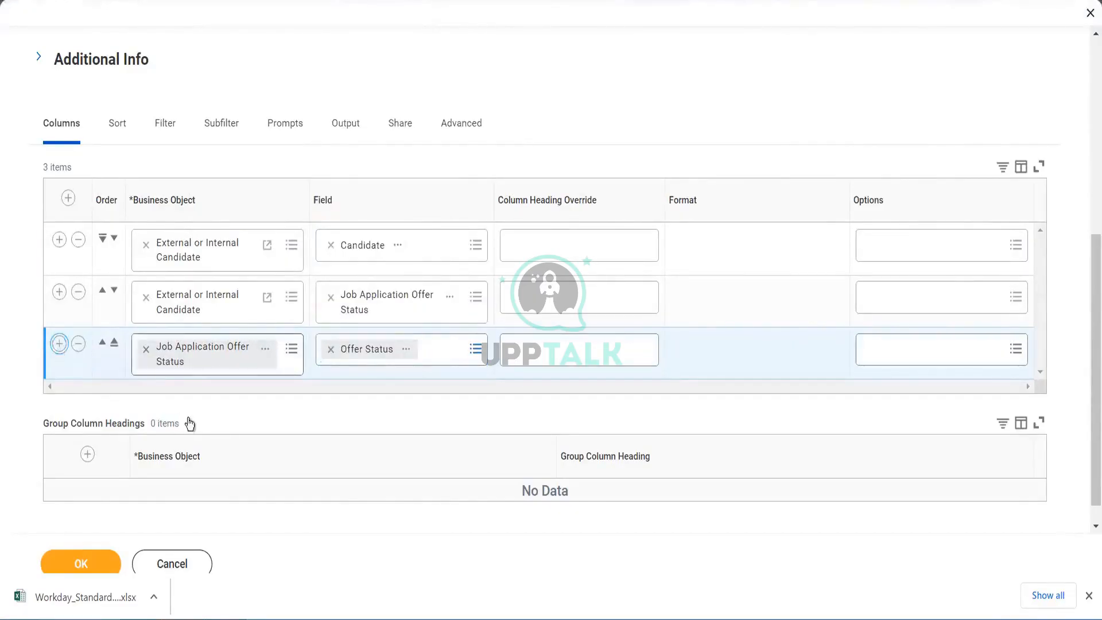
{"action": "left_click", "coordinate": [339, 406]}
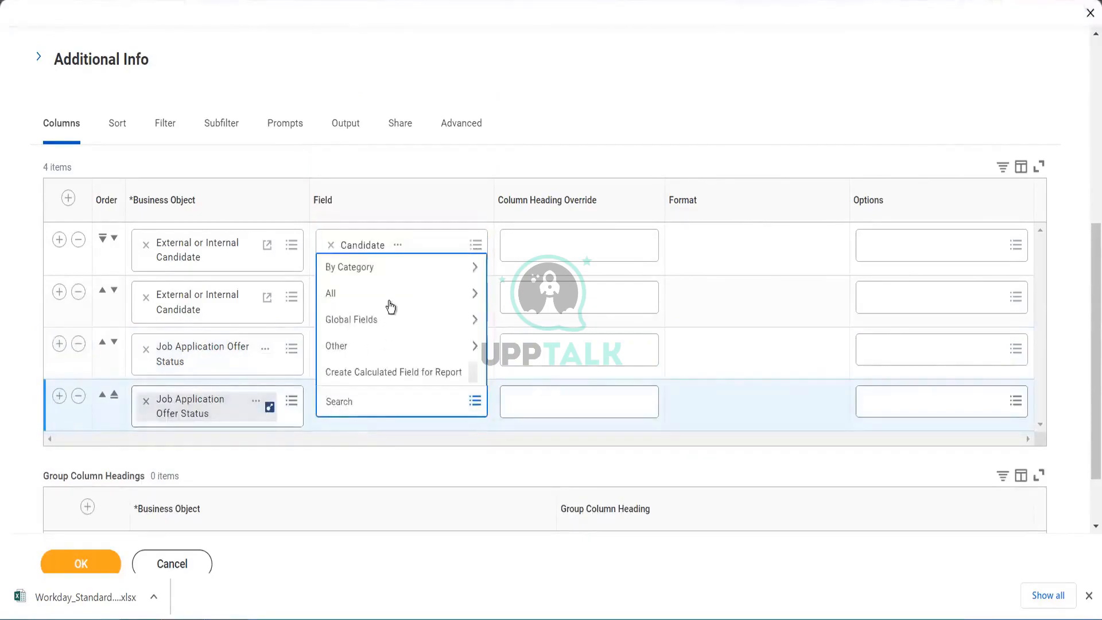
{"action": "left_click", "coordinate": [390, 294]}
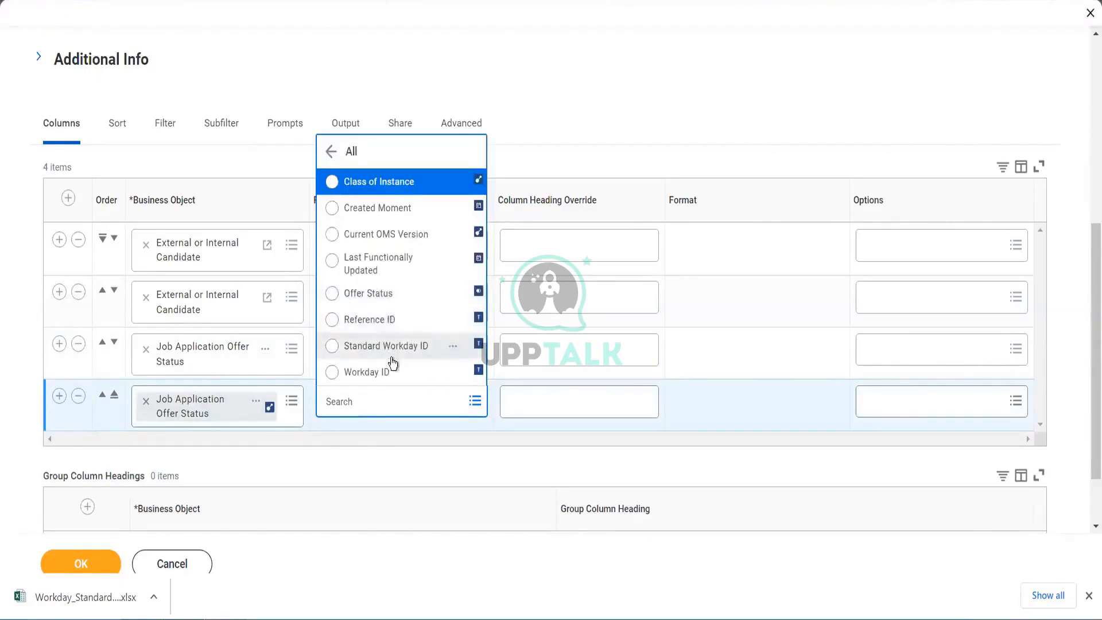
{"action": "left_click", "coordinate": [391, 209]}
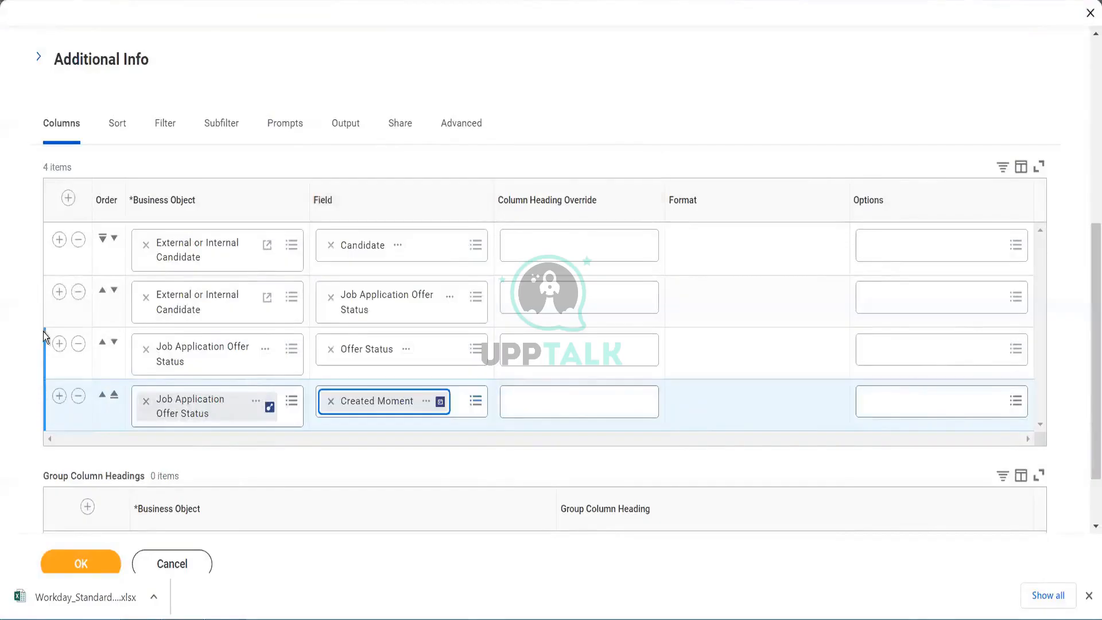
{"action": "left_click", "coordinate": [61, 293]}
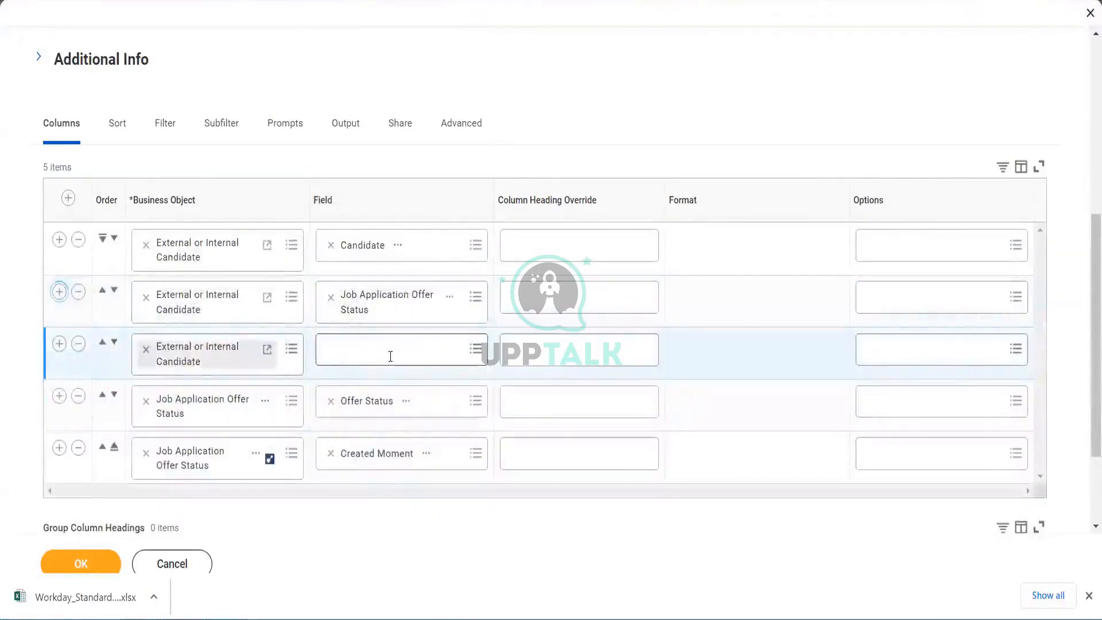
{"action": "left_click", "coordinate": [390, 359]}
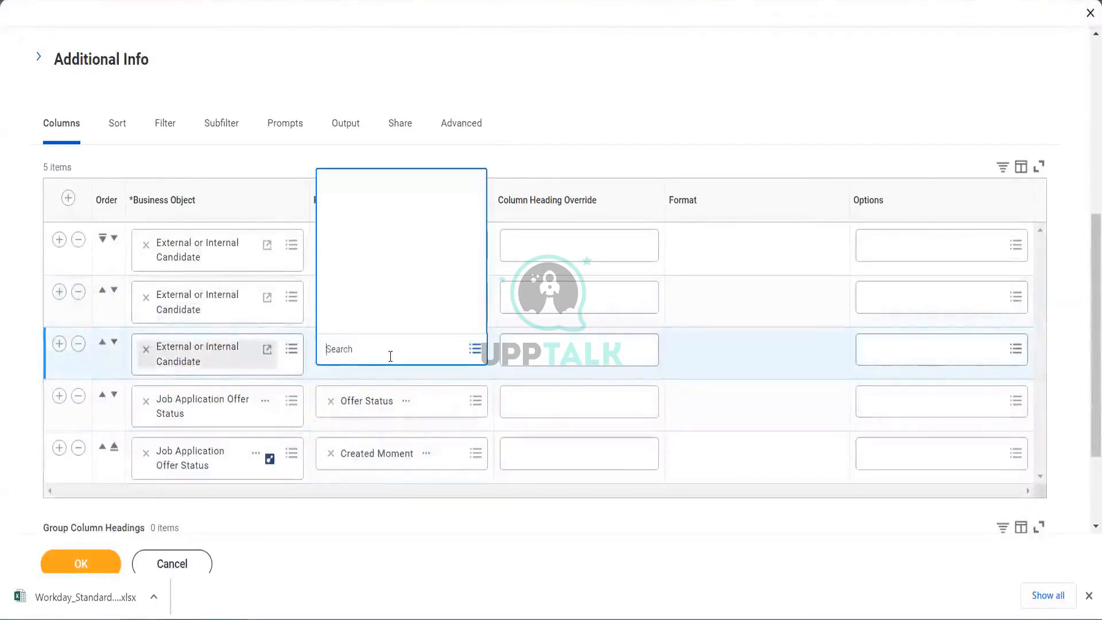
{"action": "left_click", "coordinate": [143, 351]}
{"action": "left_click", "coordinate": [183, 355]}
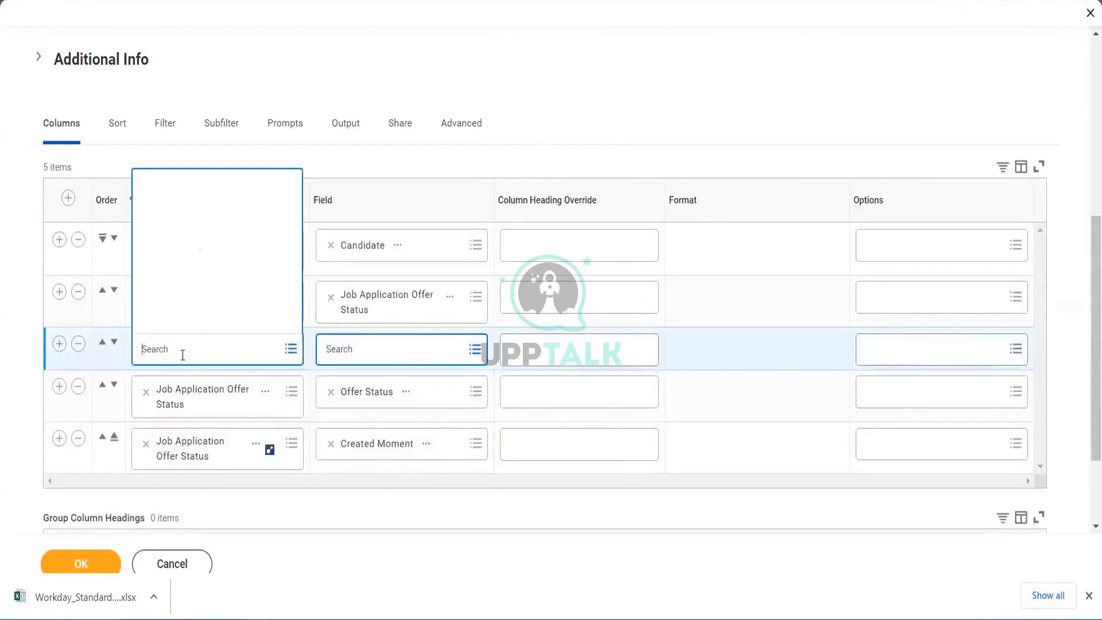
{"action": "type", "text": "candid"}
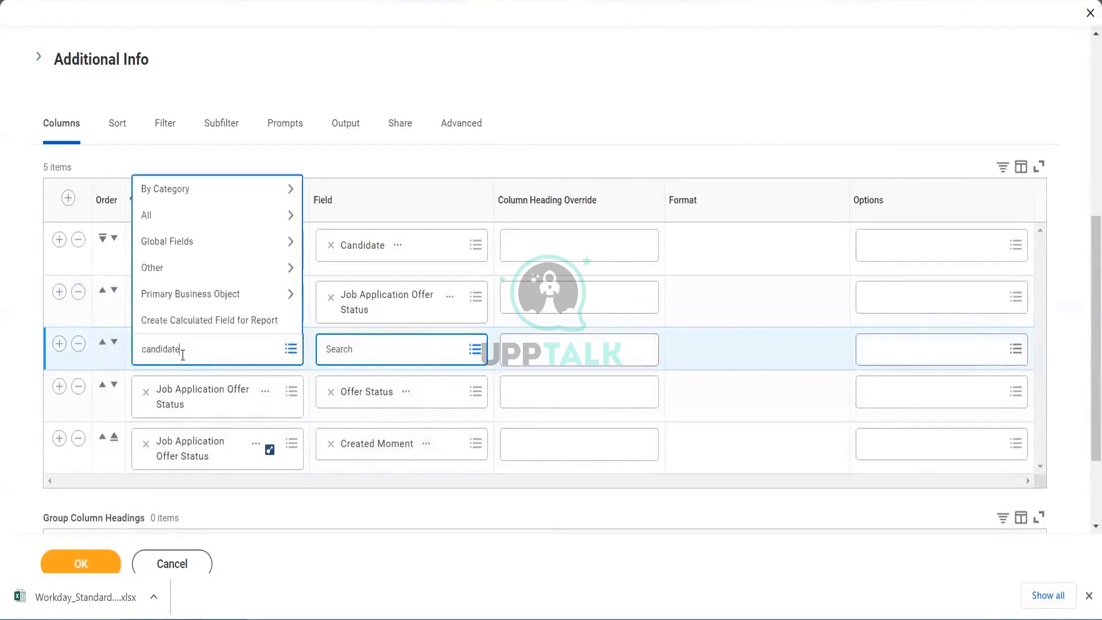
{"action": "type", "text": "ate"}
{"action": "key", "text": "Return"}
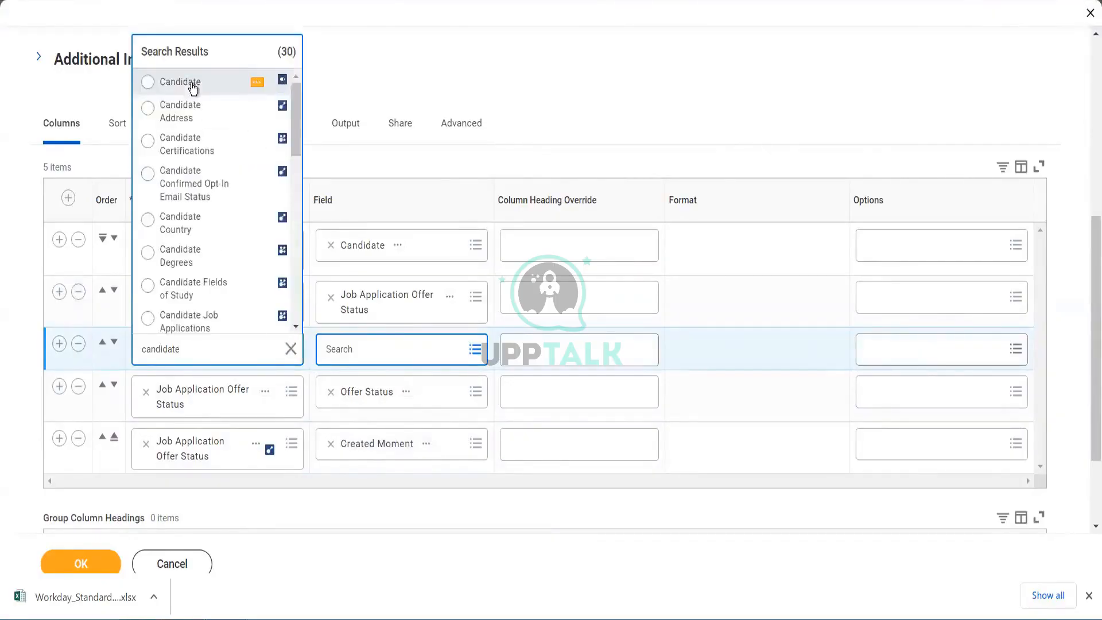
{"action": "left_click", "coordinate": [180, 82]}
{"action": "left_click", "coordinate": [394, 356]}
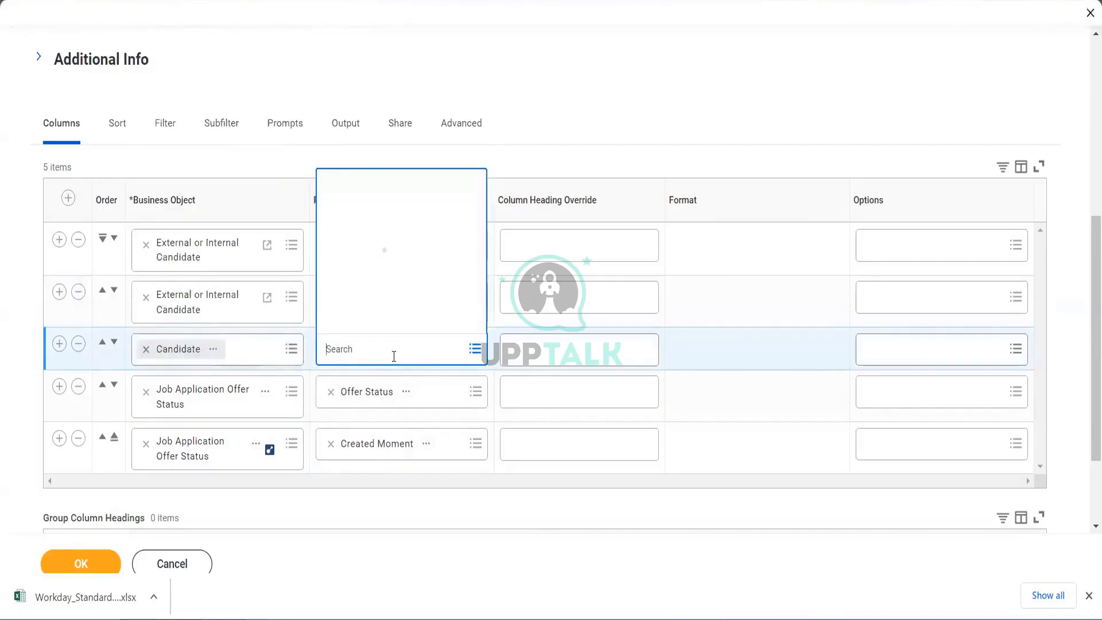
{"action": "type", "text": "offer"}
{"action": "key", "text": "Return"}
{"action": "double_click", "coordinate": [345, 349]}
{"action": "key", "text": "BackSpace"}
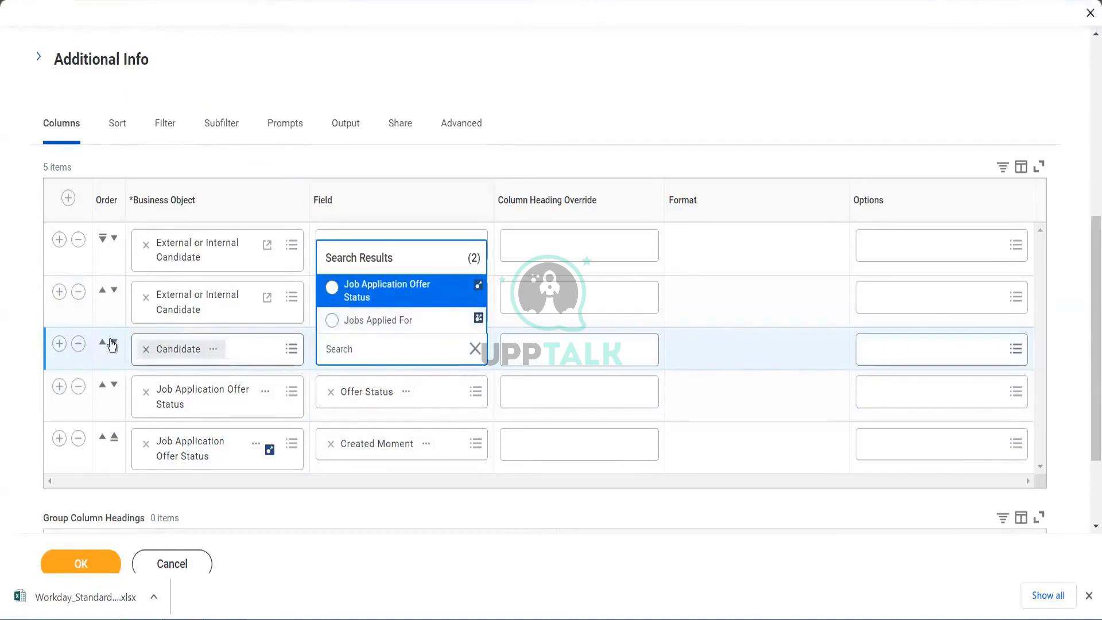
{"action": "left_click", "coordinate": [74, 345]}
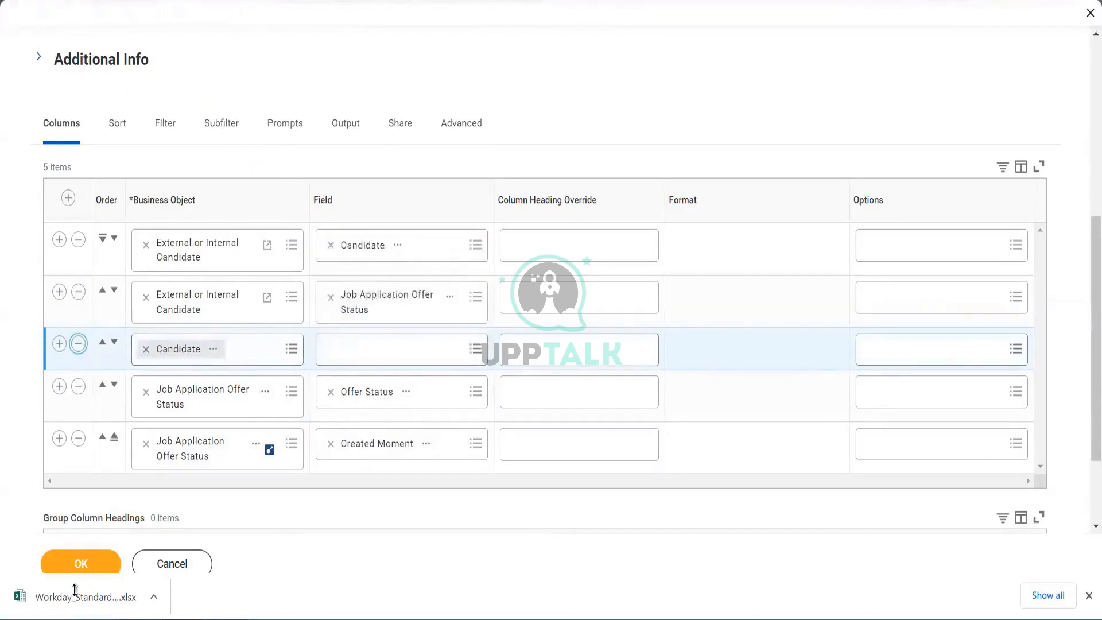
- Save the column setup and run the report
{"action": "left_click", "coordinate": [89, 564]}
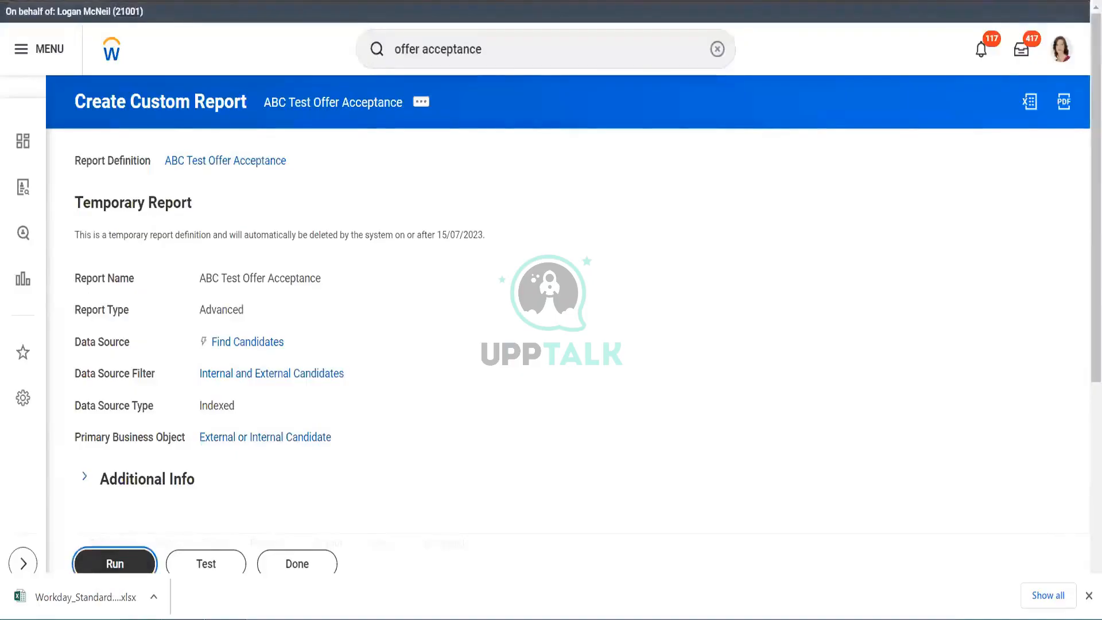
{"action": "left_click", "coordinate": [133, 564]}
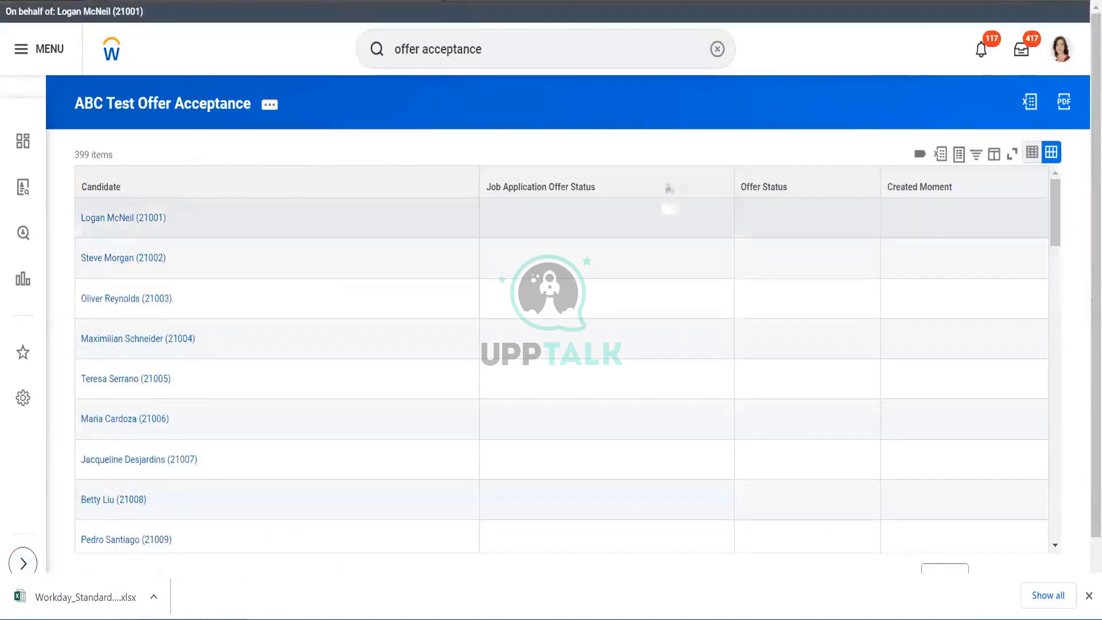
- Inspect the filter options of the Job Application Offer Status and Offer Status result columns
{"action": "left_click", "coordinate": [665, 189]}
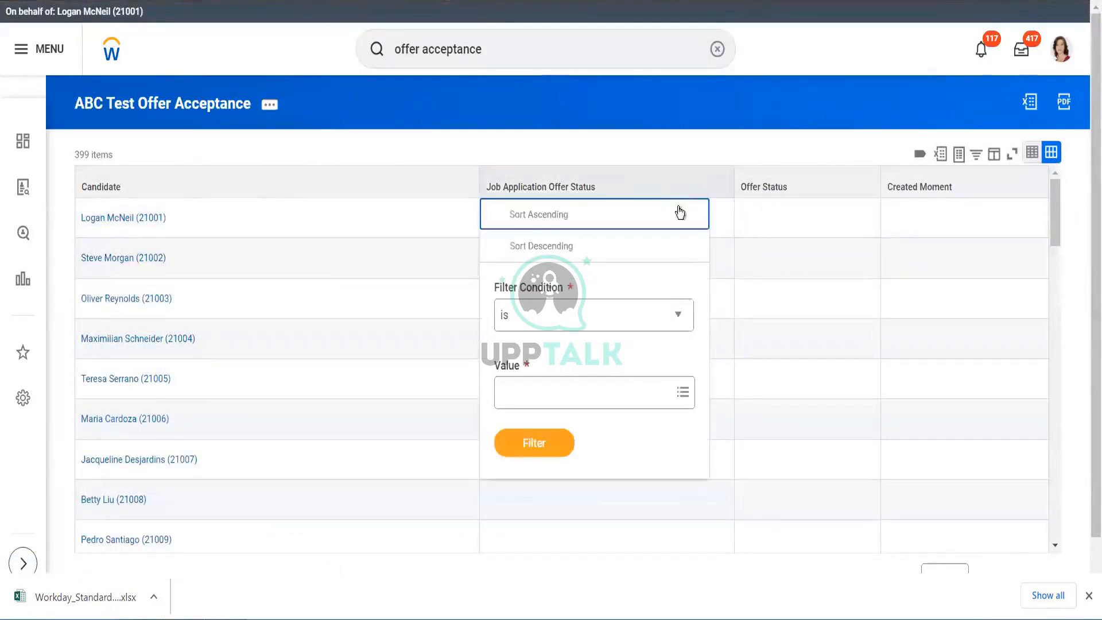
{"action": "left_click", "coordinate": [643, 391]}
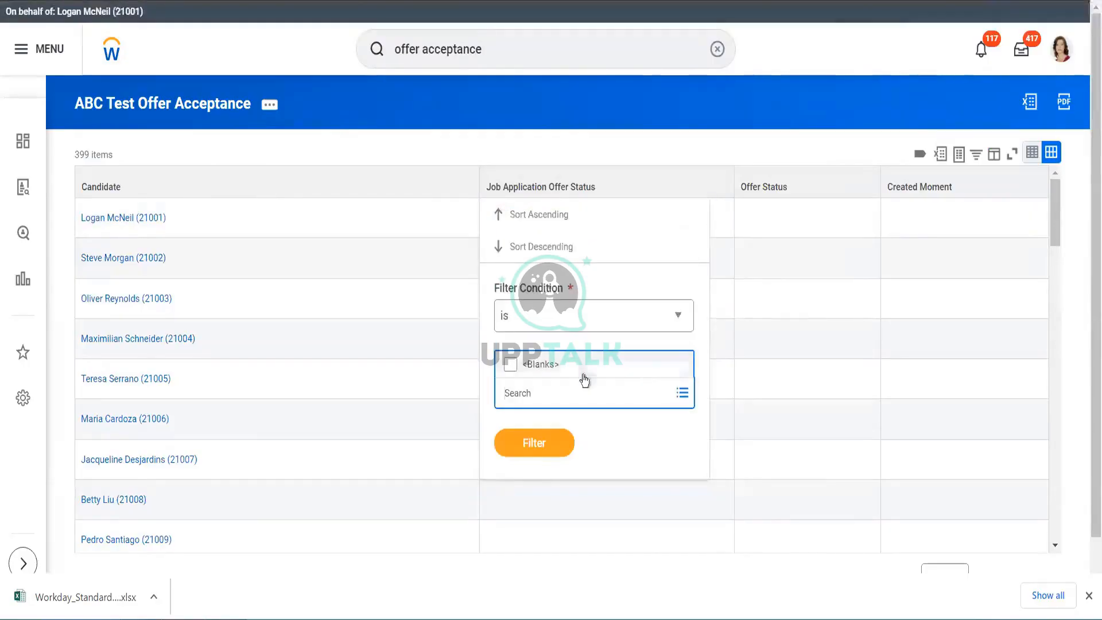
{"action": "left_click", "coordinate": [700, 147]}
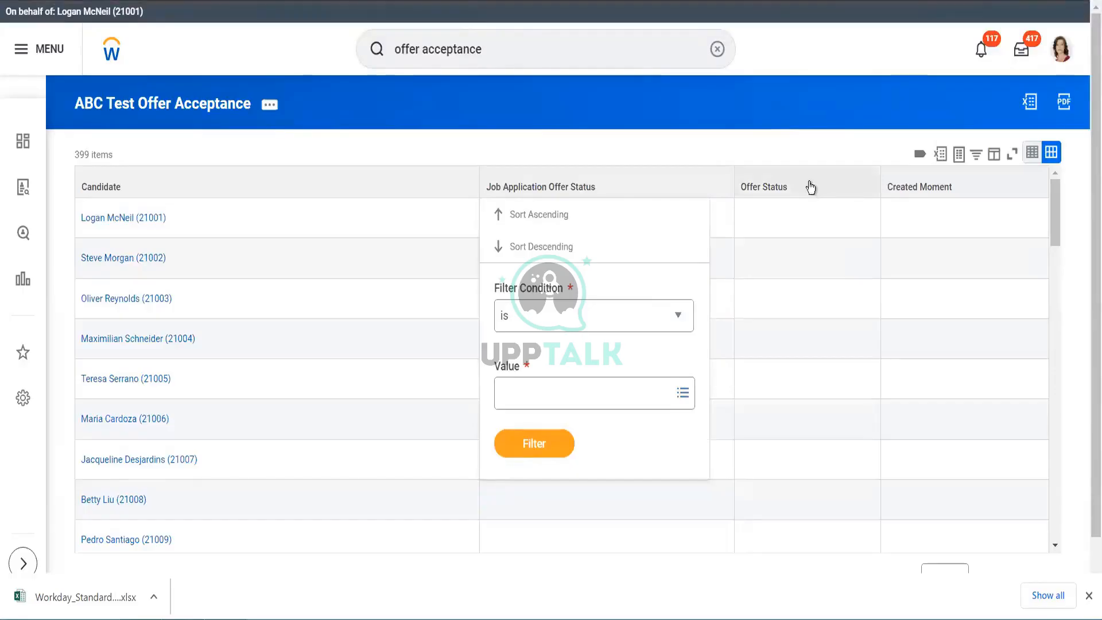
{"action": "left_click", "coordinate": [811, 187]}
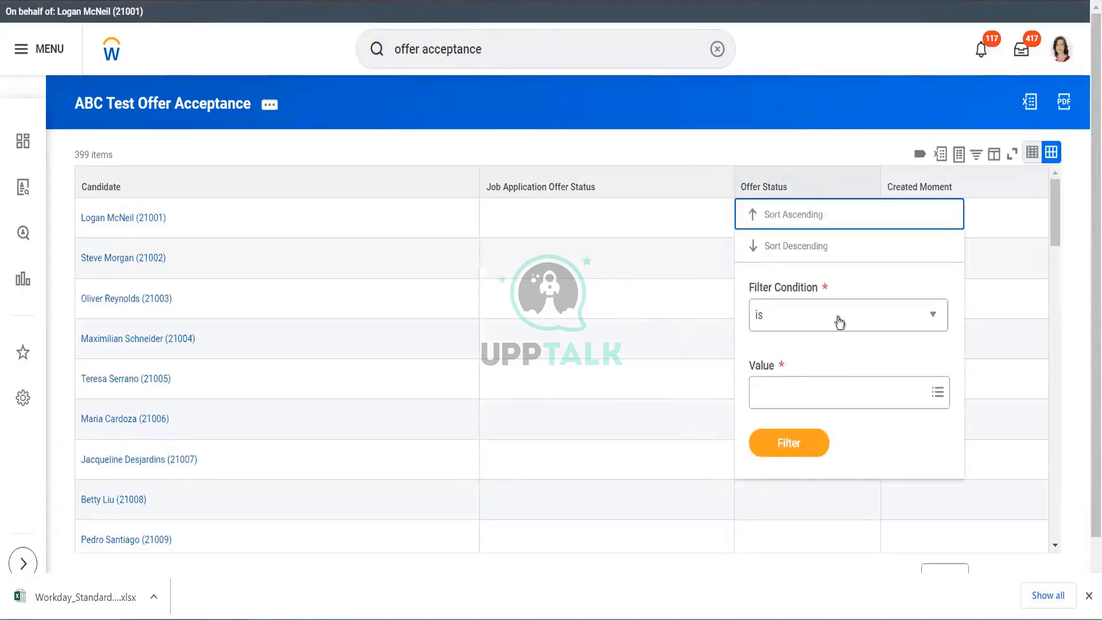
{"action": "left_click", "coordinate": [797, 397]}
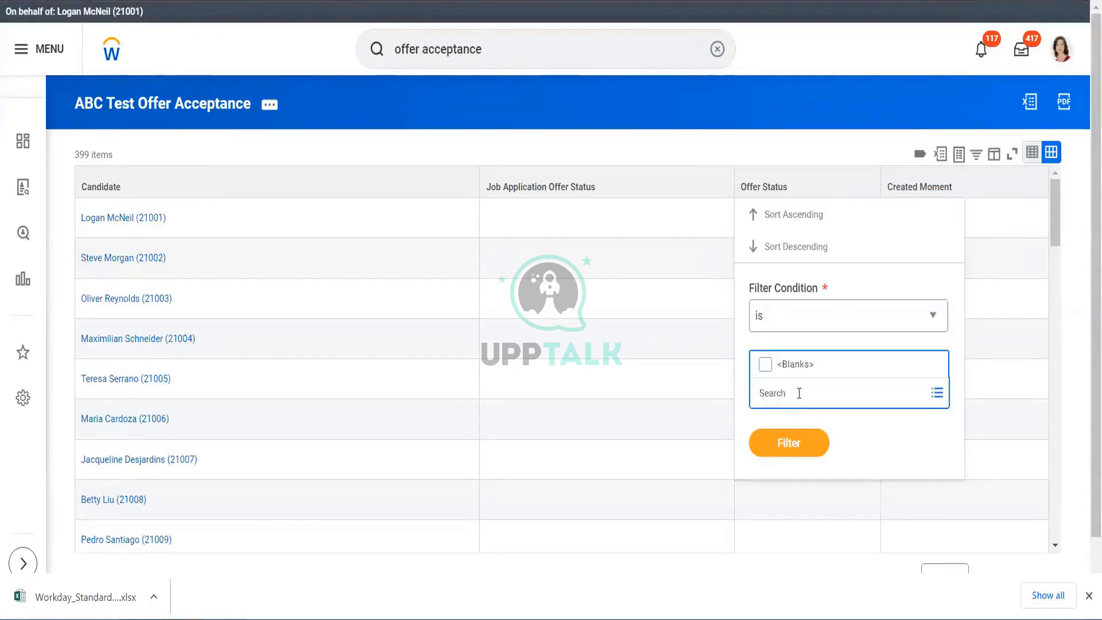
{"action": "left_click", "coordinate": [975, 194]}
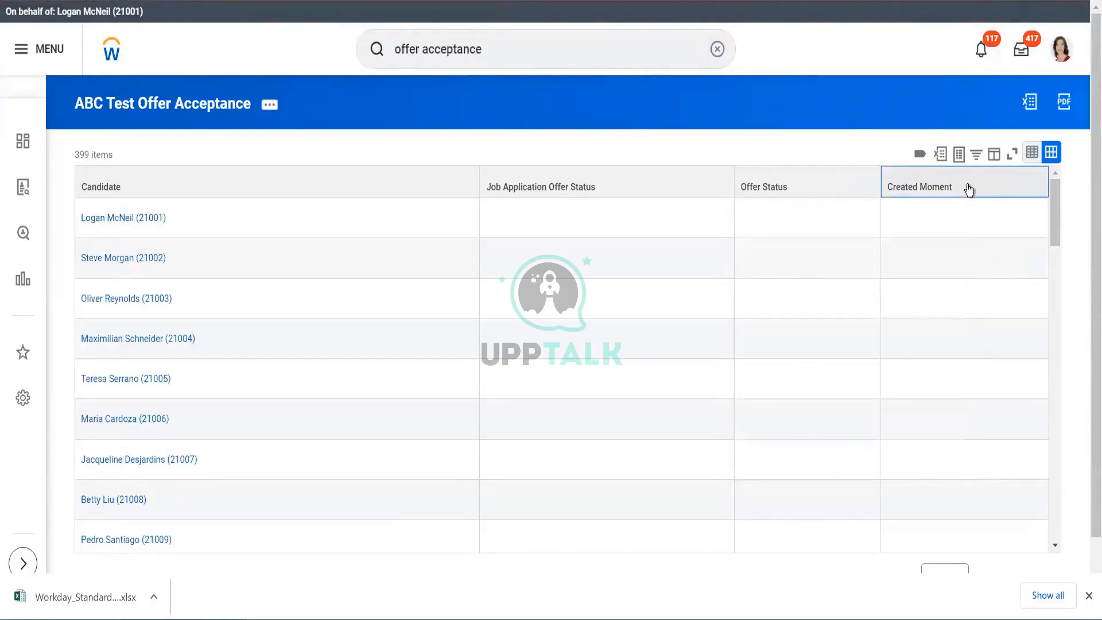
- Filter Created Moment to on or before 08/07/2023, then remove that filter
{"action": "left_click", "coordinate": [969, 190]}
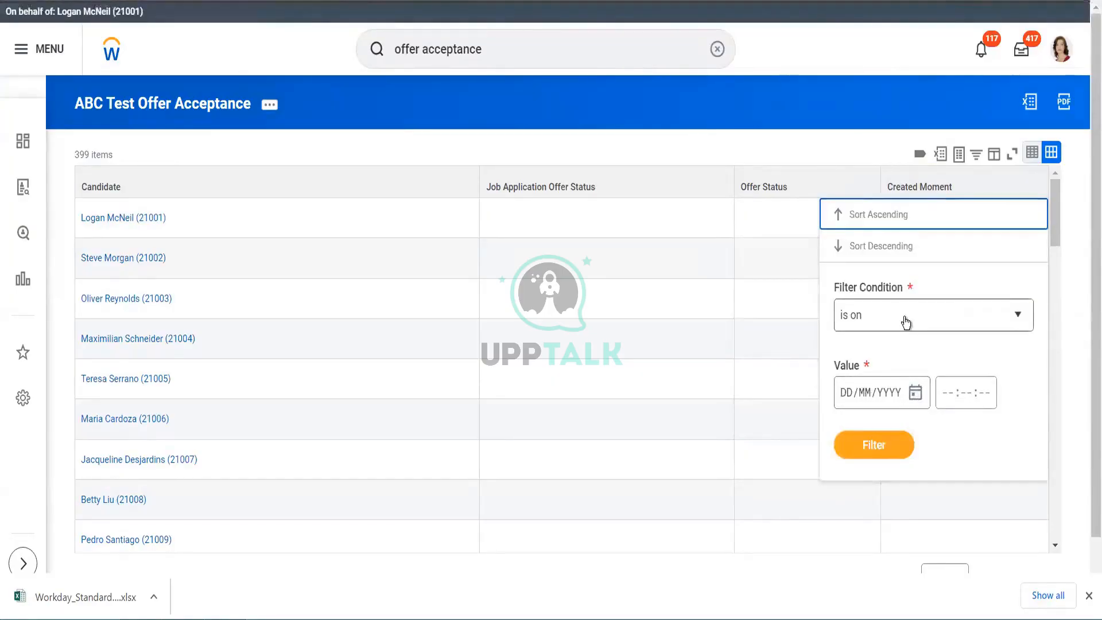
{"action": "left_click", "coordinate": [904, 321]}
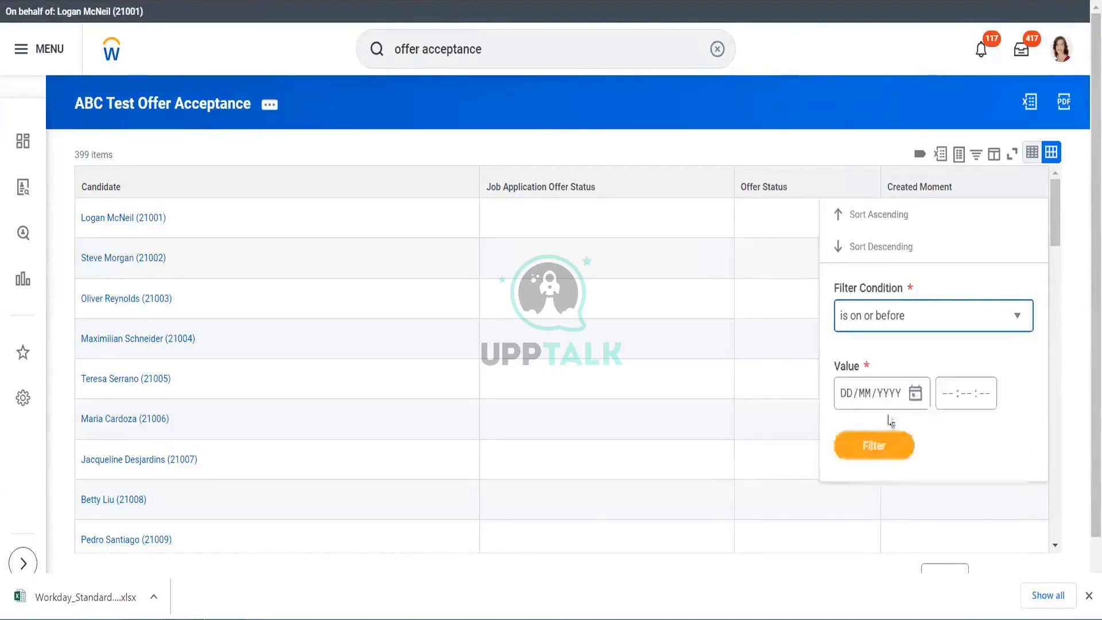
{"action": "left_click", "coordinate": [869, 426]}
{"action": "left_click", "coordinate": [915, 395]}
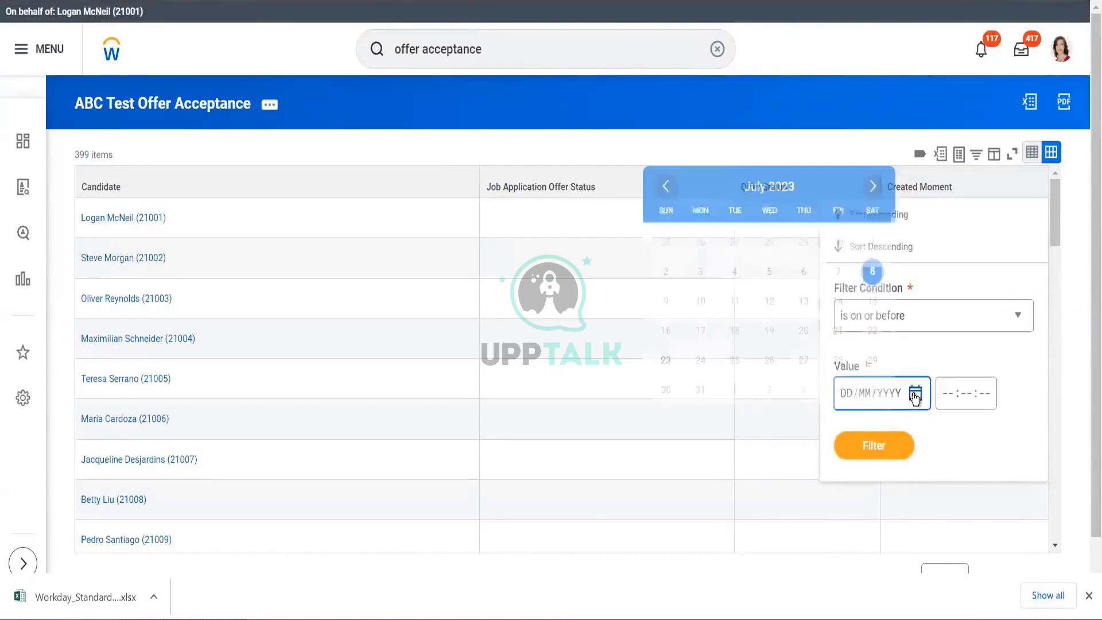
{"action": "left_click", "coordinate": [872, 272]}
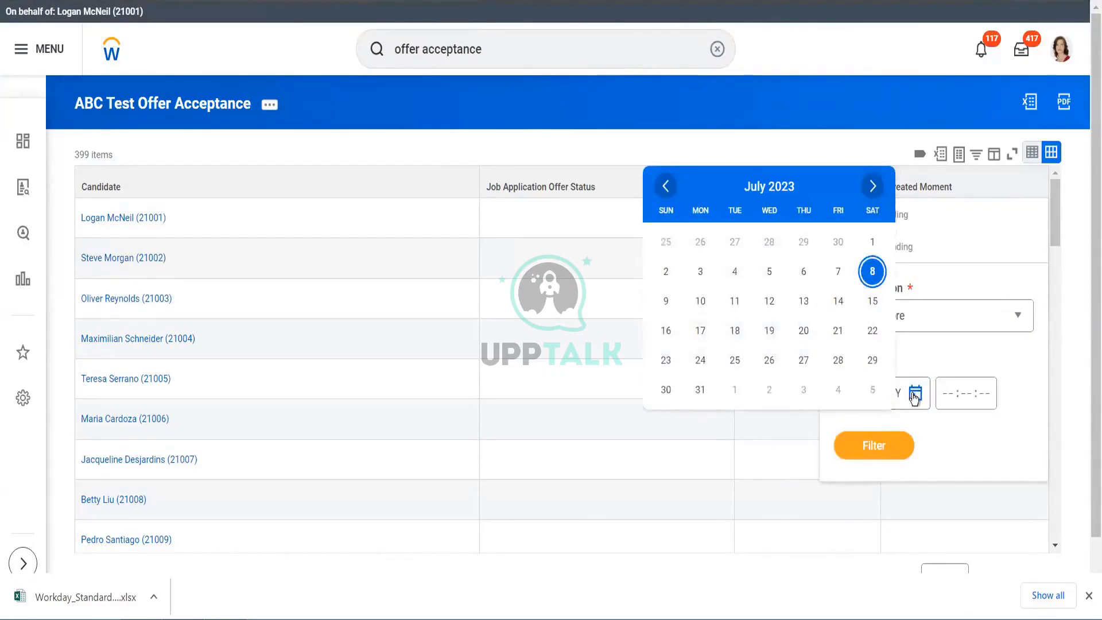
{"action": "left_click", "coordinate": [871, 458]}
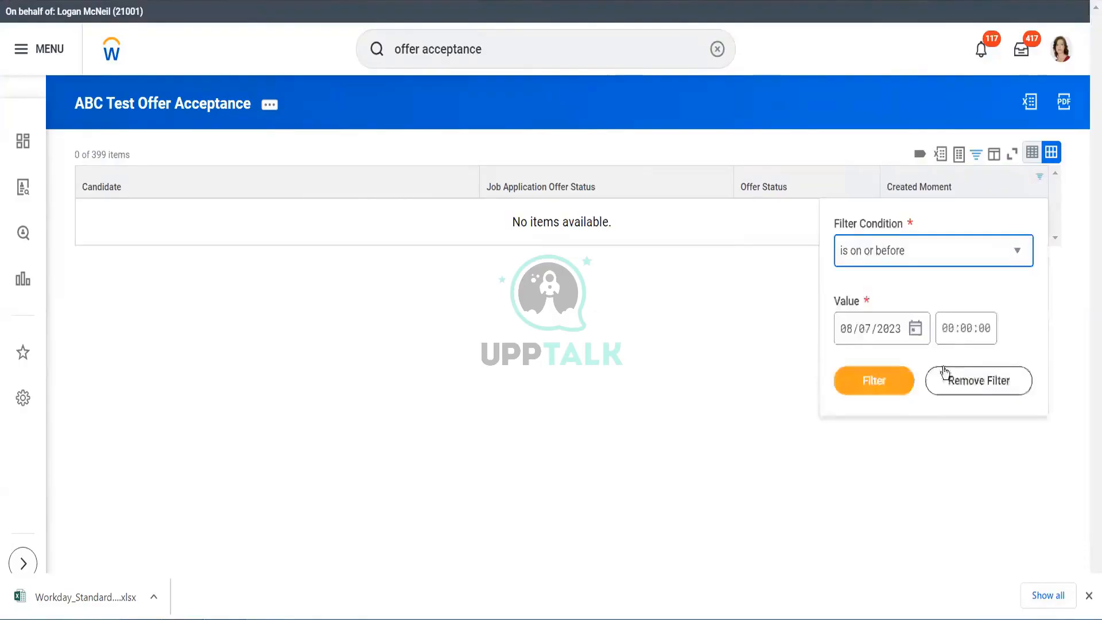
{"action": "left_click", "coordinate": [975, 379]}
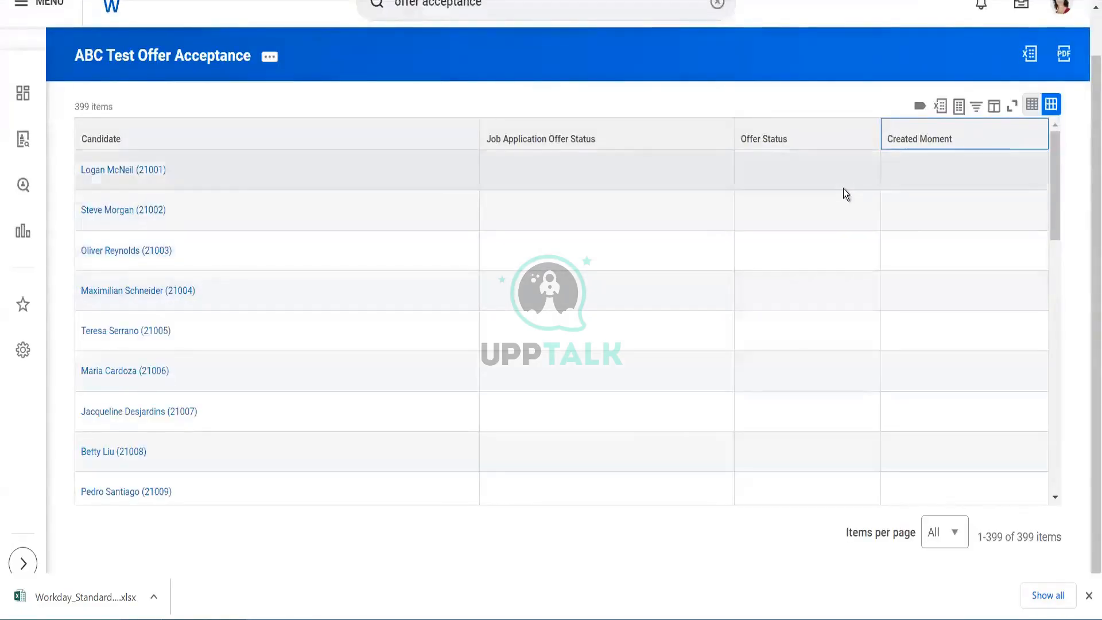
- Try to filter the Candidate column of the results by a candidate's name
{"action": "left_click_drag", "start_coordinate": [1055, 168], "coordinate": [1071, 503]}
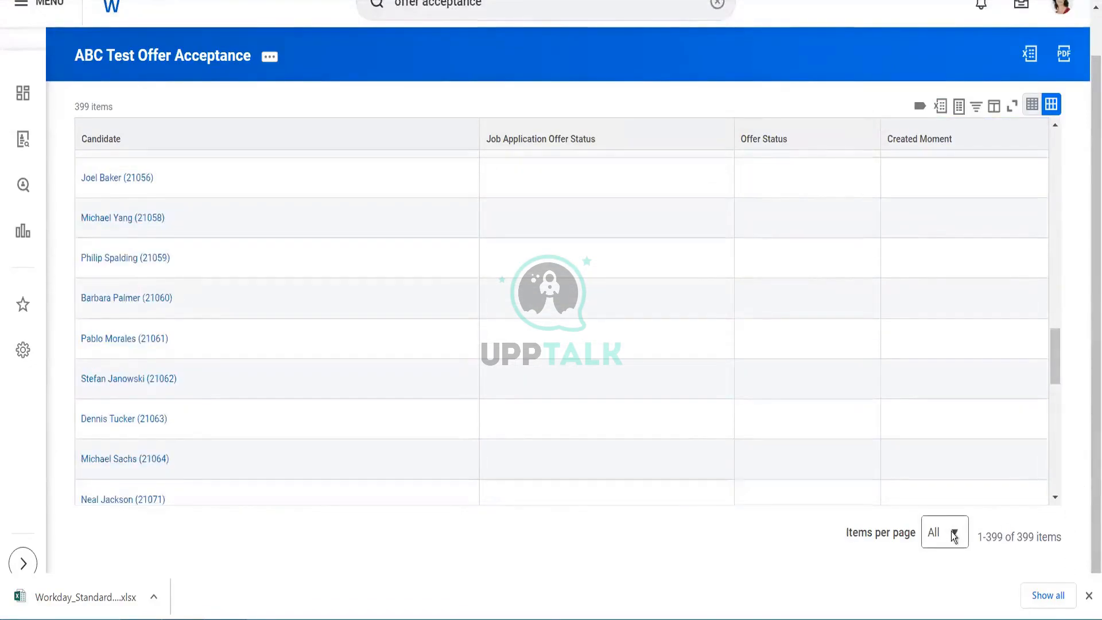
{"action": "left_click", "coordinate": [325, 148]}
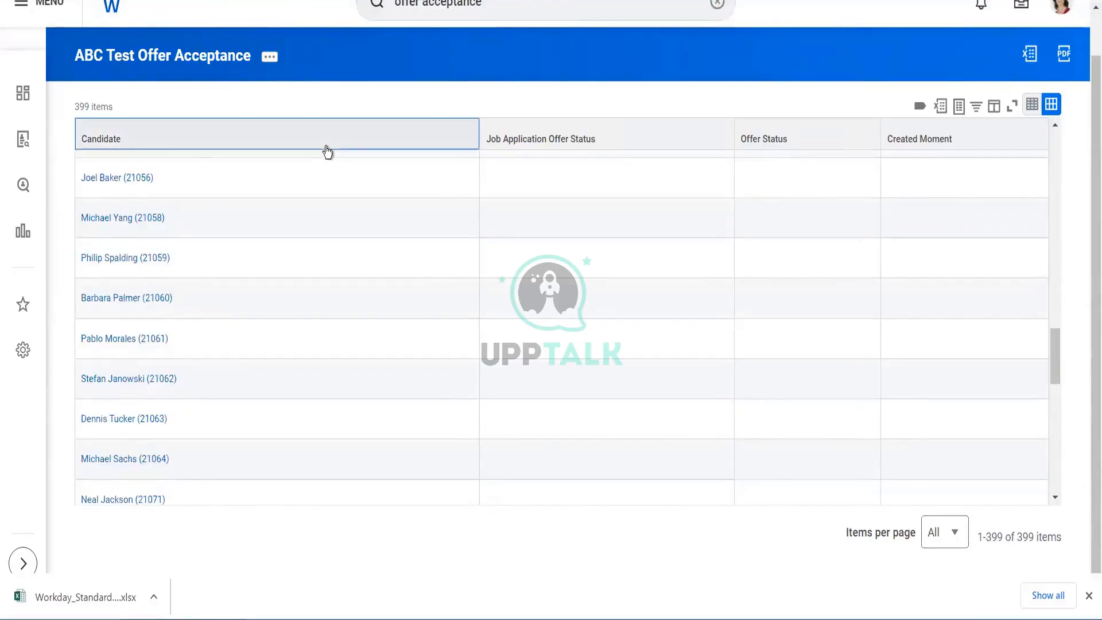
{"action": "left_click", "coordinate": [188, 349]}
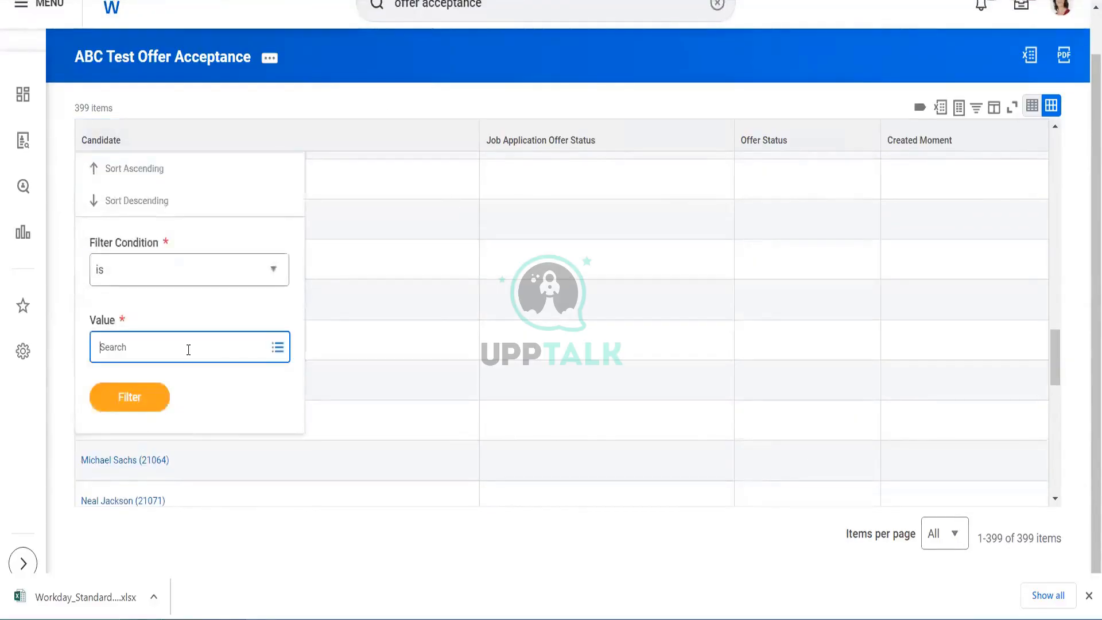
{"action": "type", "text": "s"}
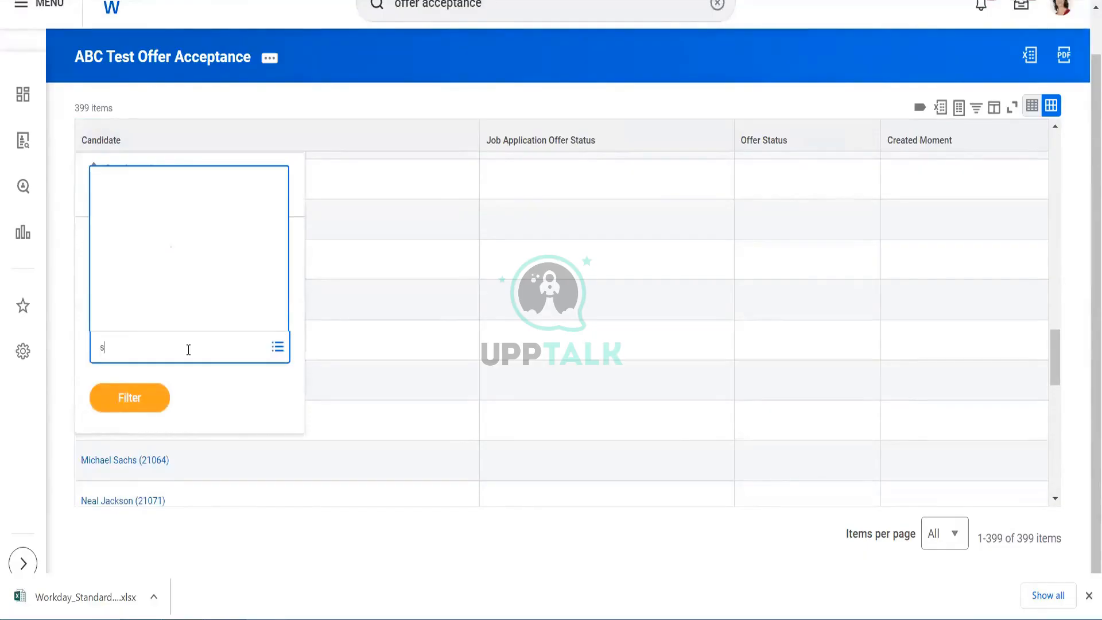
{"action": "type", "text": "hilpa"}
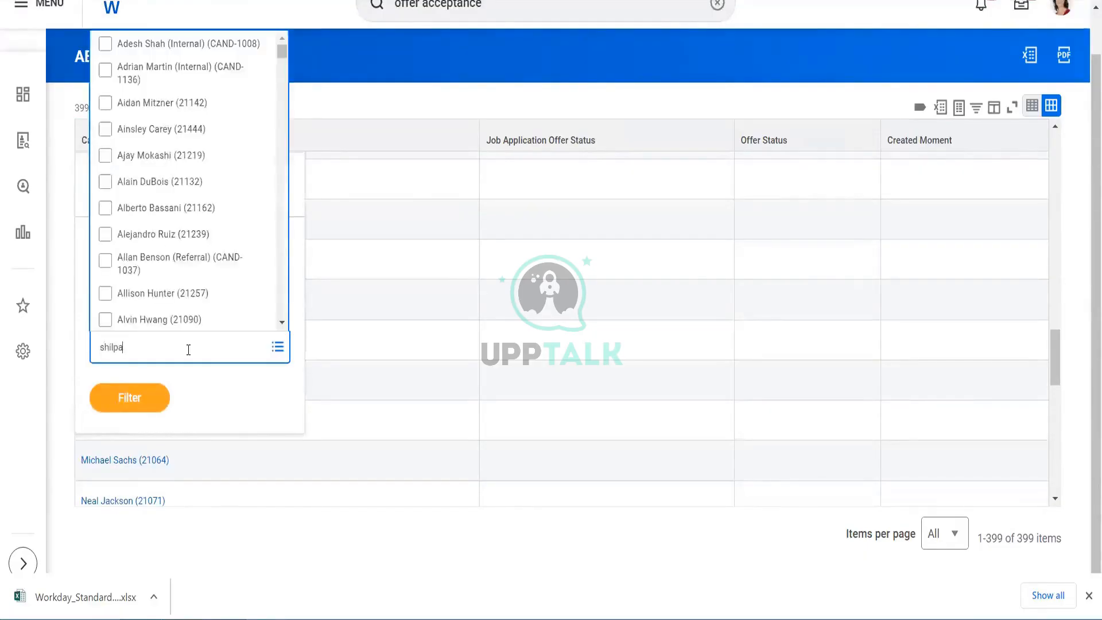
{"action": "key", "text": "Return"}
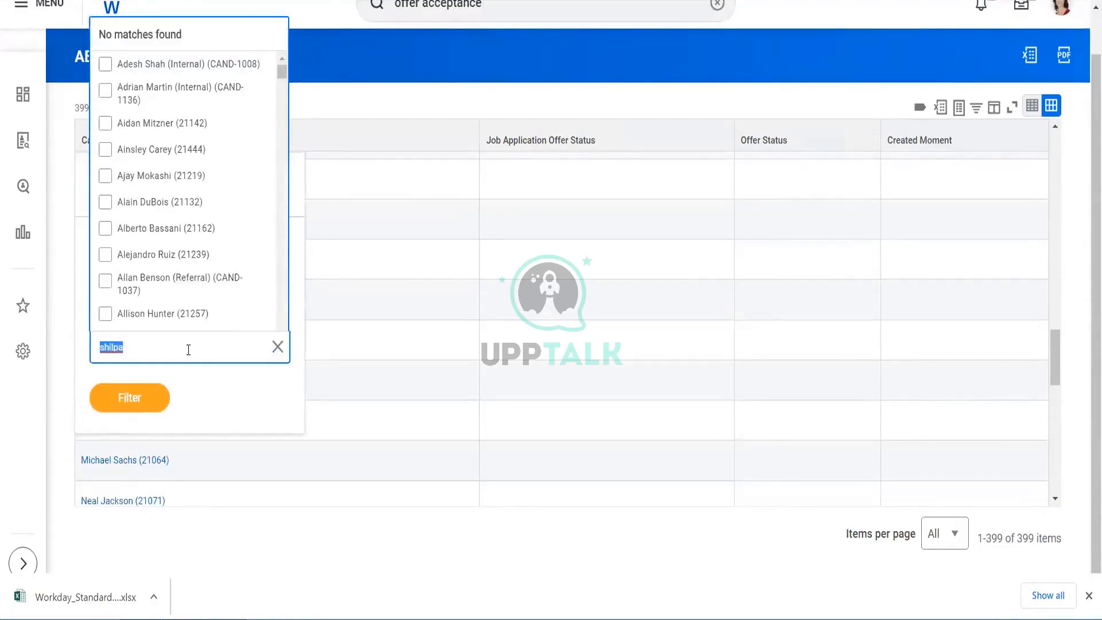
{"action": "key", "text": "BackSpace"}
{"action": "left_click", "coordinate": [495, 102]}
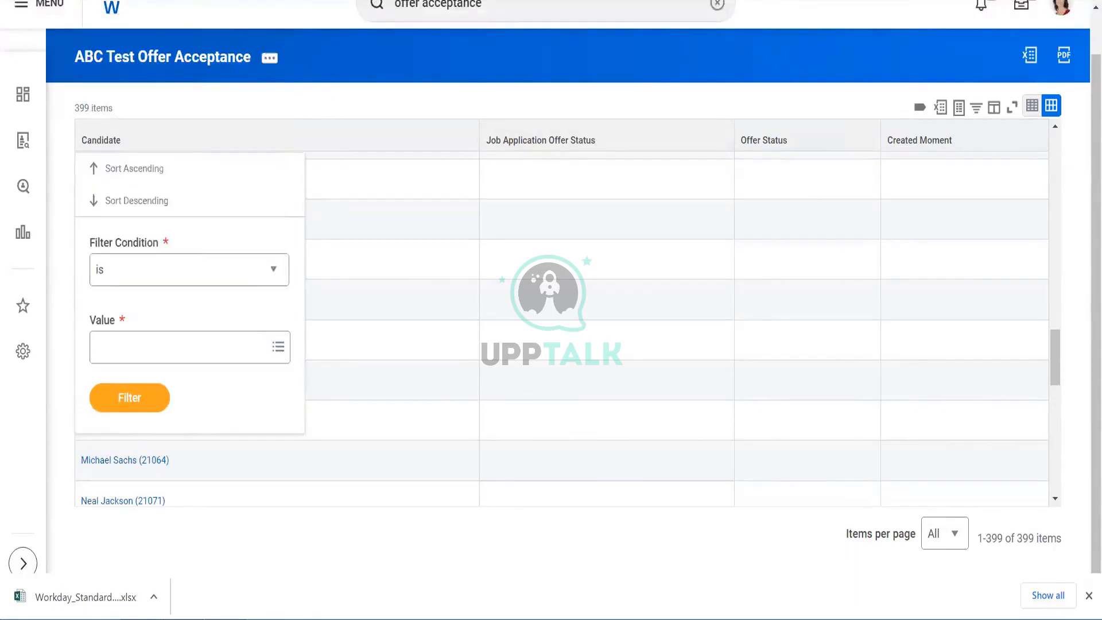
- Edit the report's data source filter to Existing and Purged Candidates, then save and run the report
{"action": "left_click", "coordinate": [184, 61]}
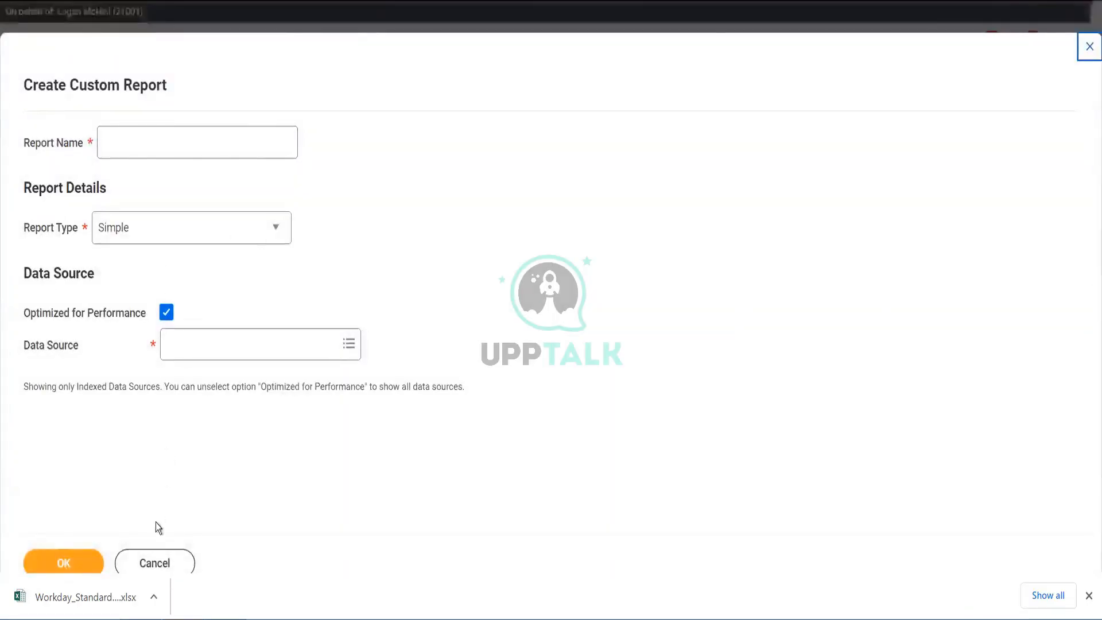
{"action": "left_click", "coordinate": [154, 563]}
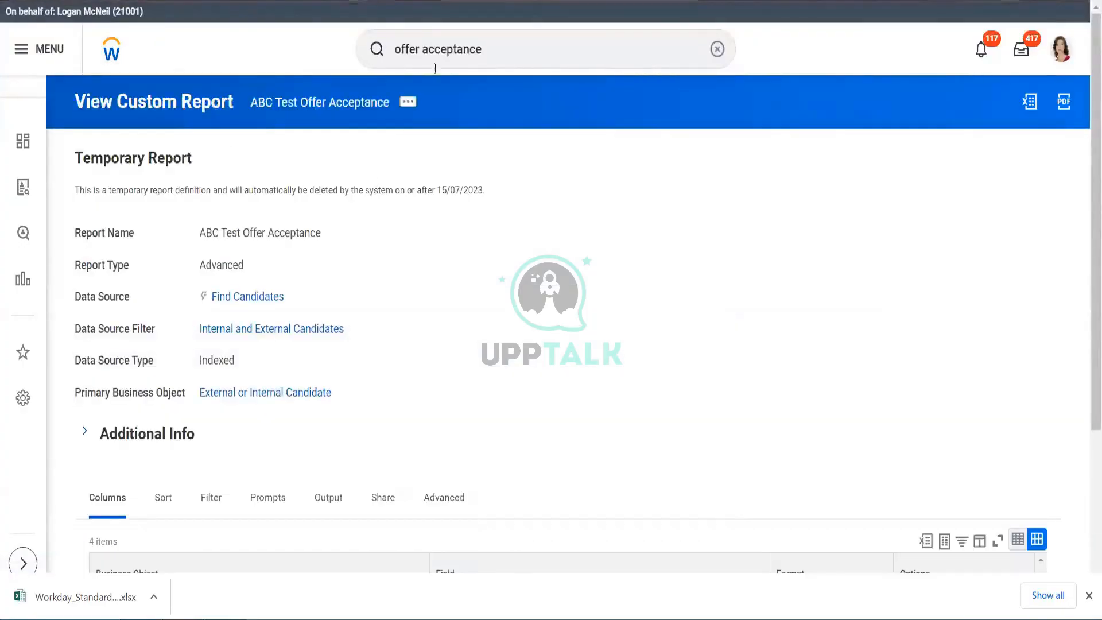
{"action": "left_click", "coordinate": [408, 104]}
{"action": "mouse_move", "coordinate": [491, 166]}
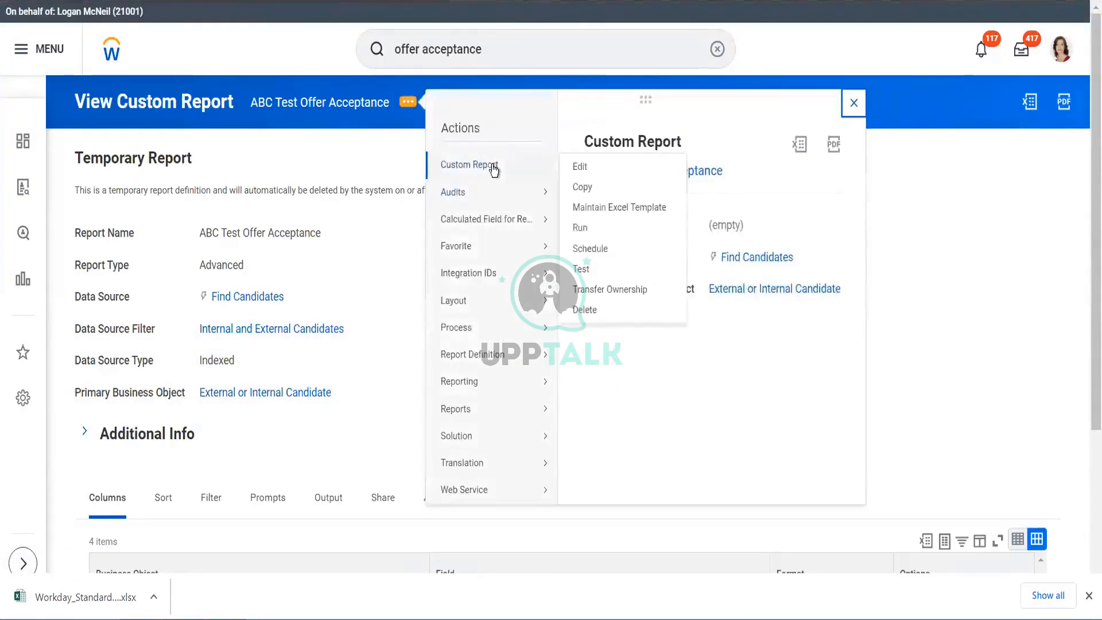
{"action": "left_click", "coordinate": [575, 167]}
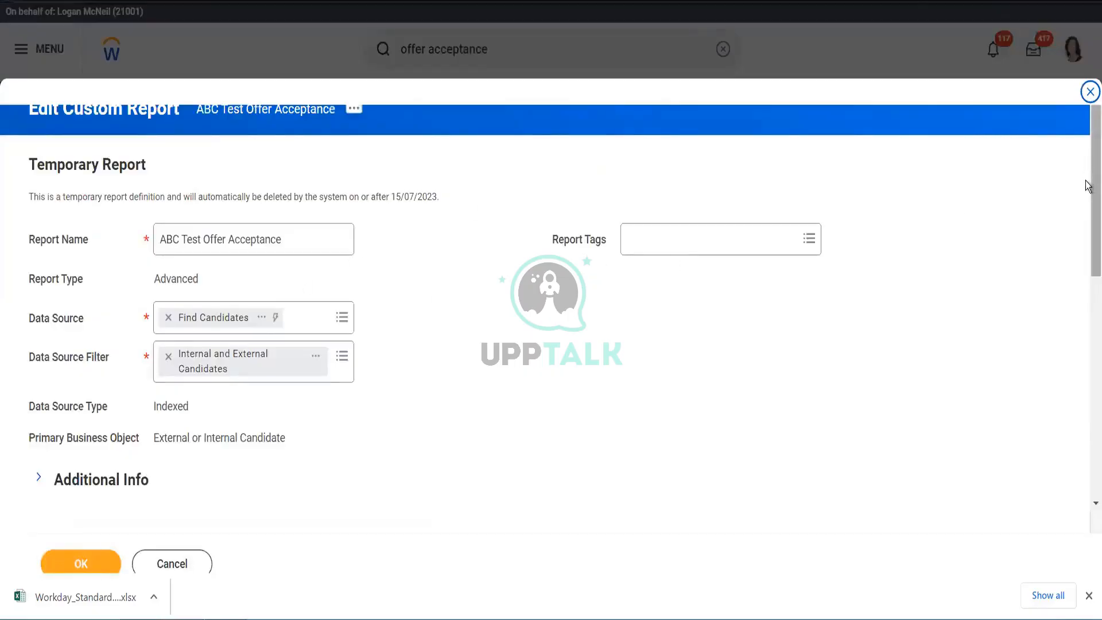
{"action": "left_click_drag", "start_coordinate": [1087, 186], "coordinate": [1087, 271]}
{"action": "scroll", "coordinate": [1088, 271], "scroll_direction": "up", "scroll_amount": 2}
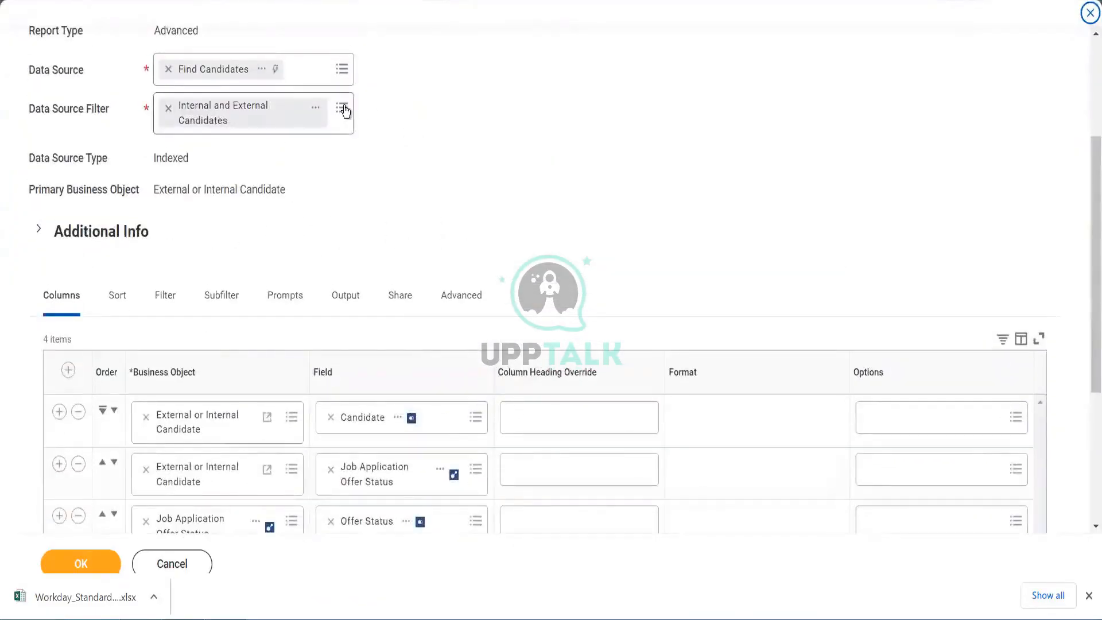
{"action": "left_click", "coordinate": [344, 110]}
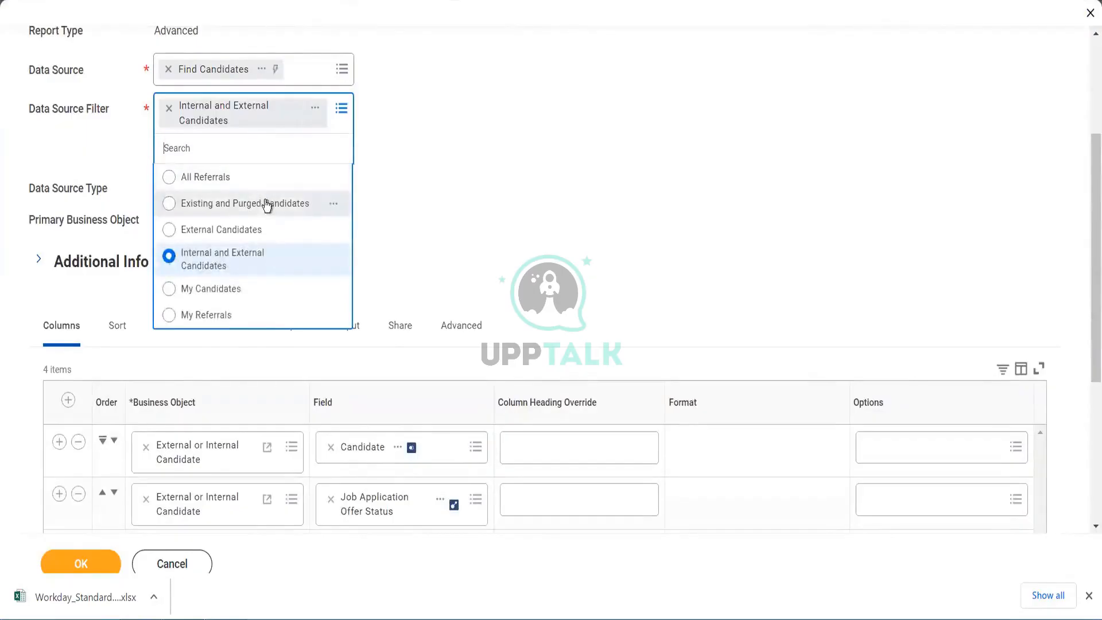
{"action": "left_click", "coordinate": [334, 205]}
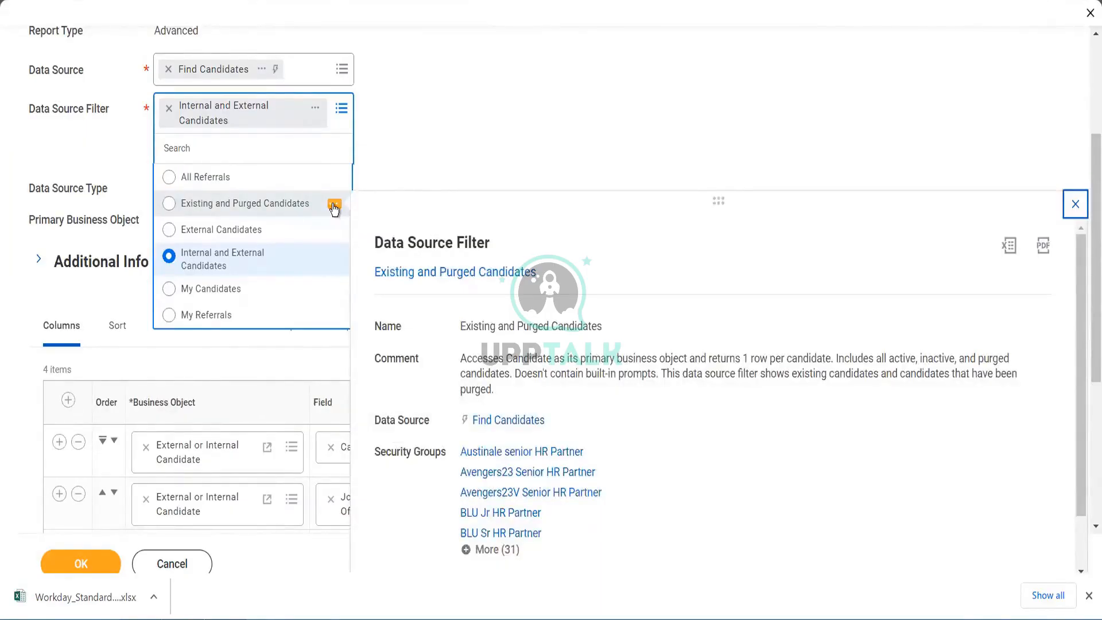
{"action": "left_click", "coordinate": [268, 203]}
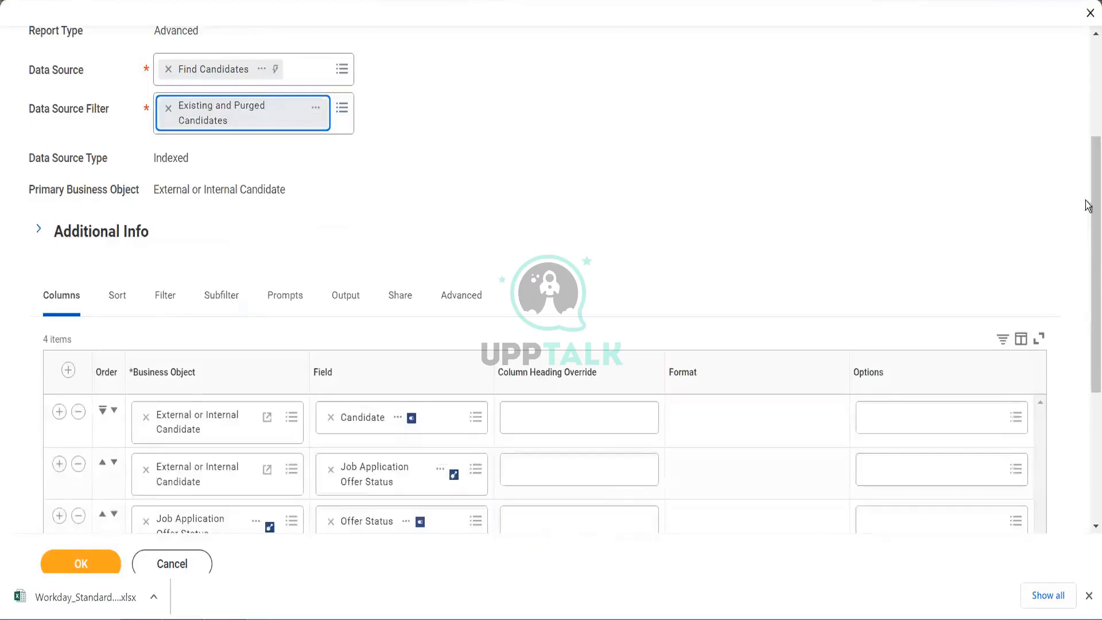
{"action": "scroll", "coordinate": [1085, 278], "scroll_direction": "down", "scroll_amount": 2}
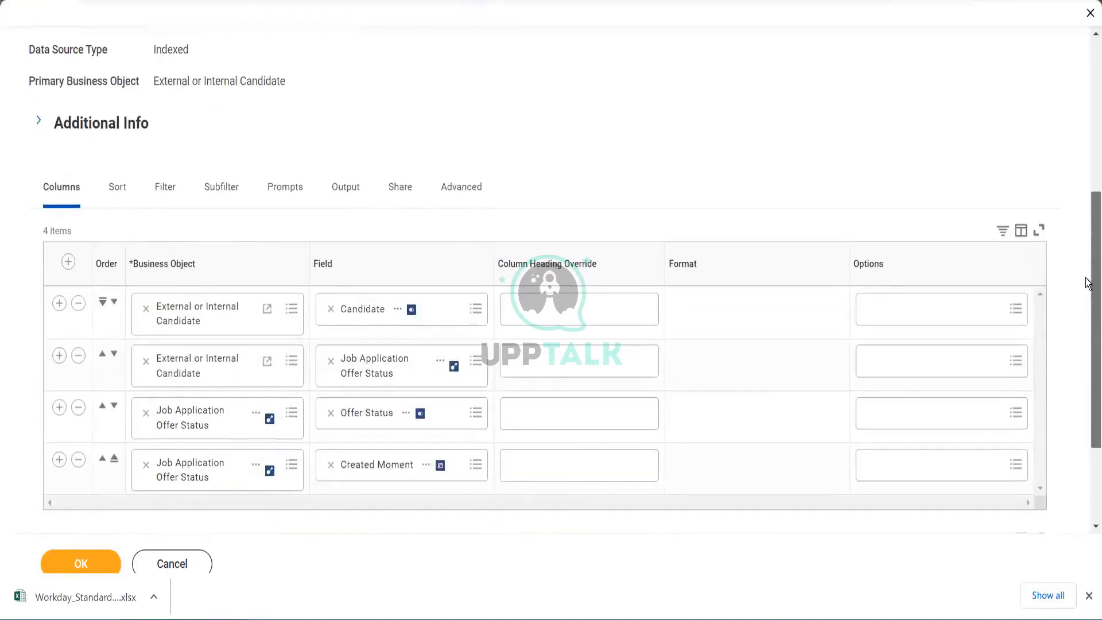
{"action": "left_click", "coordinate": [79, 568]}
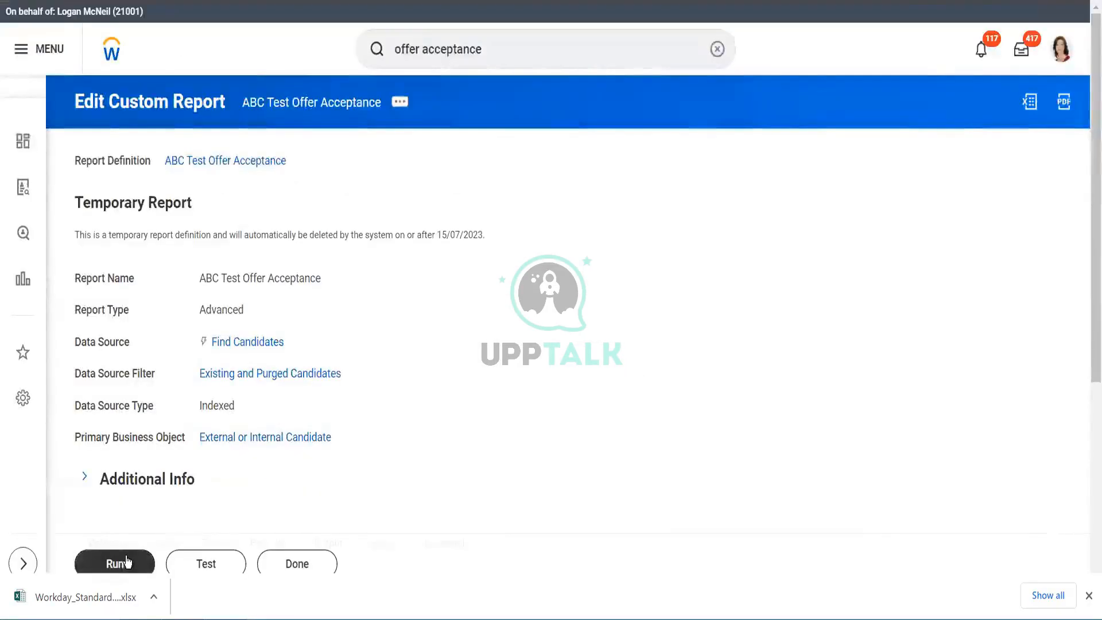
{"action": "left_click", "coordinate": [127, 562]}
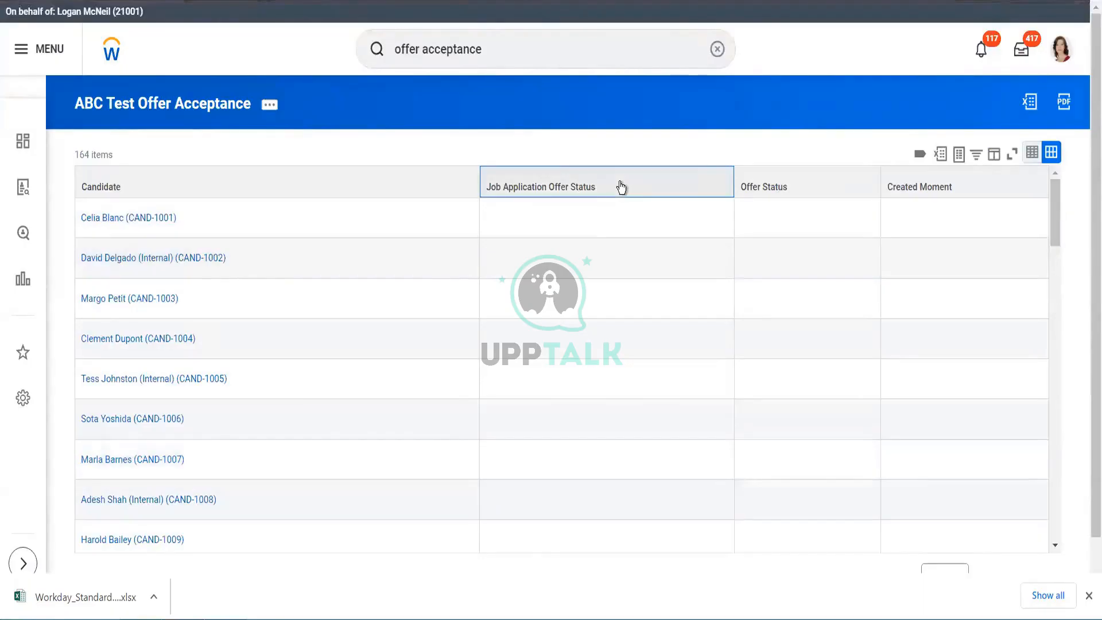
- Inspect the filter options of the Job Application Offer Status, Offer Status and Created Moment columns
{"action": "left_click", "coordinate": [623, 186]}
{"action": "left_click", "coordinate": [639, 388]}
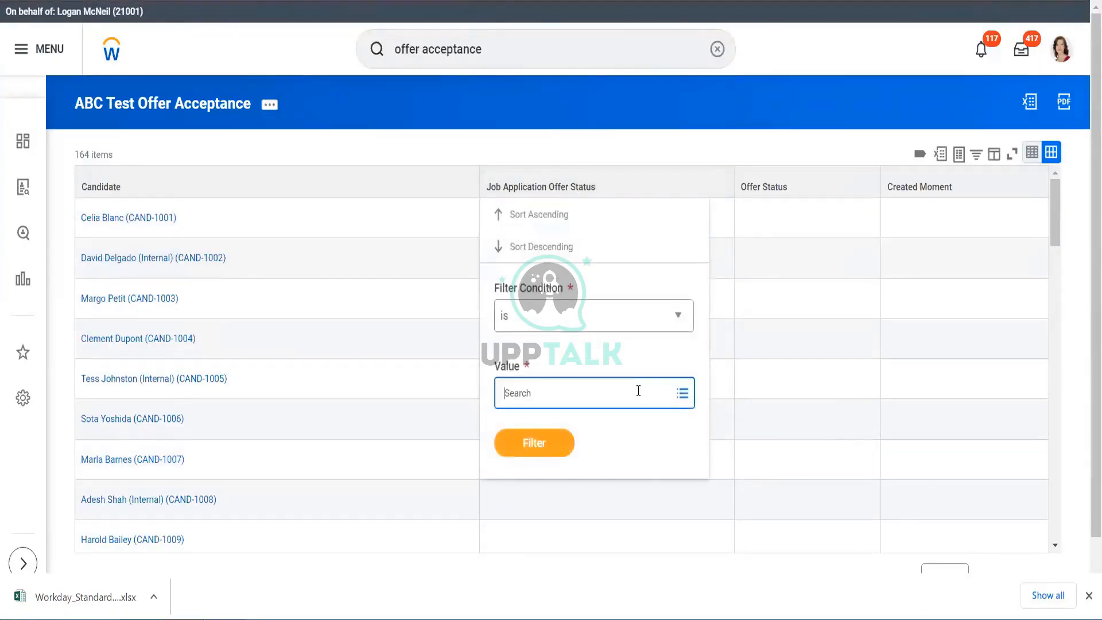
{"action": "left_click", "coordinate": [826, 185]}
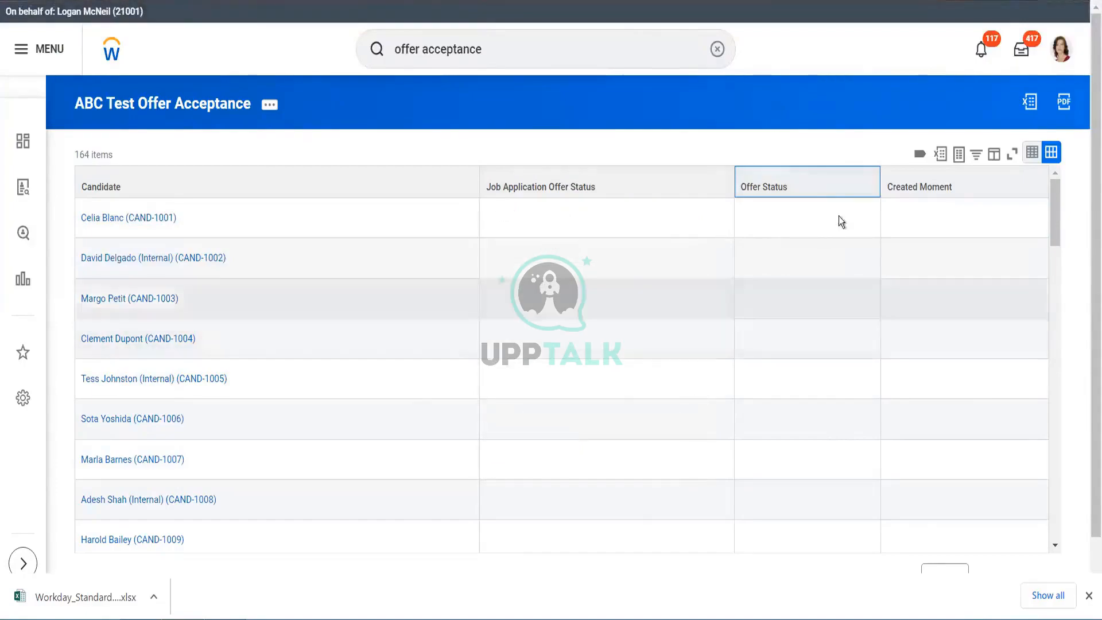
{"action": "left_click", "coordinate": [838, 193]}
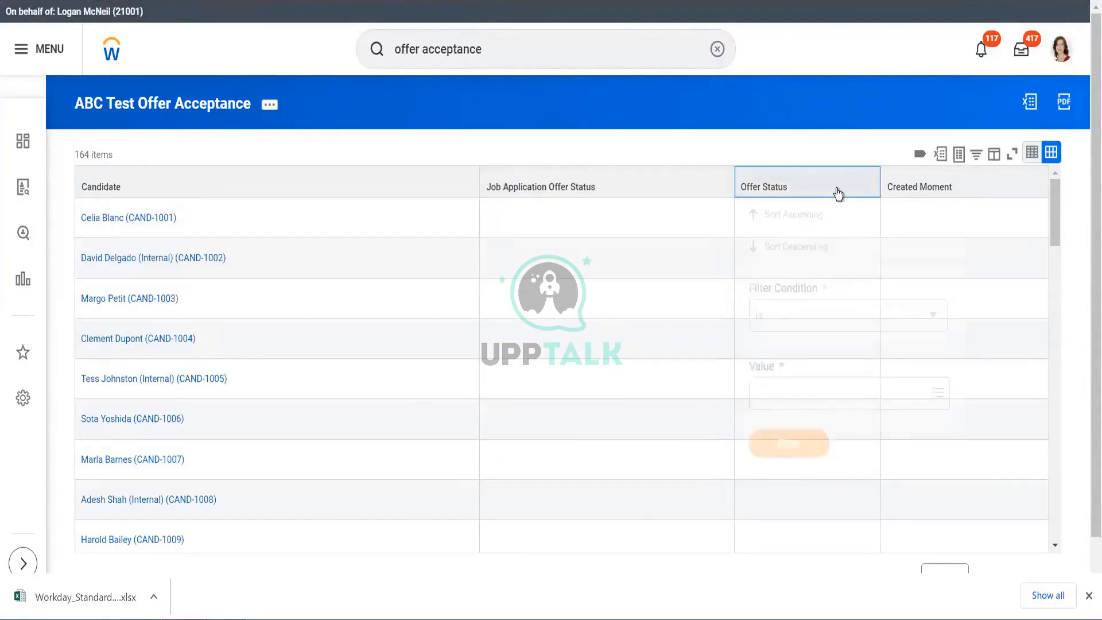
{"action": "left_click", "coordinate": [867, 395]}
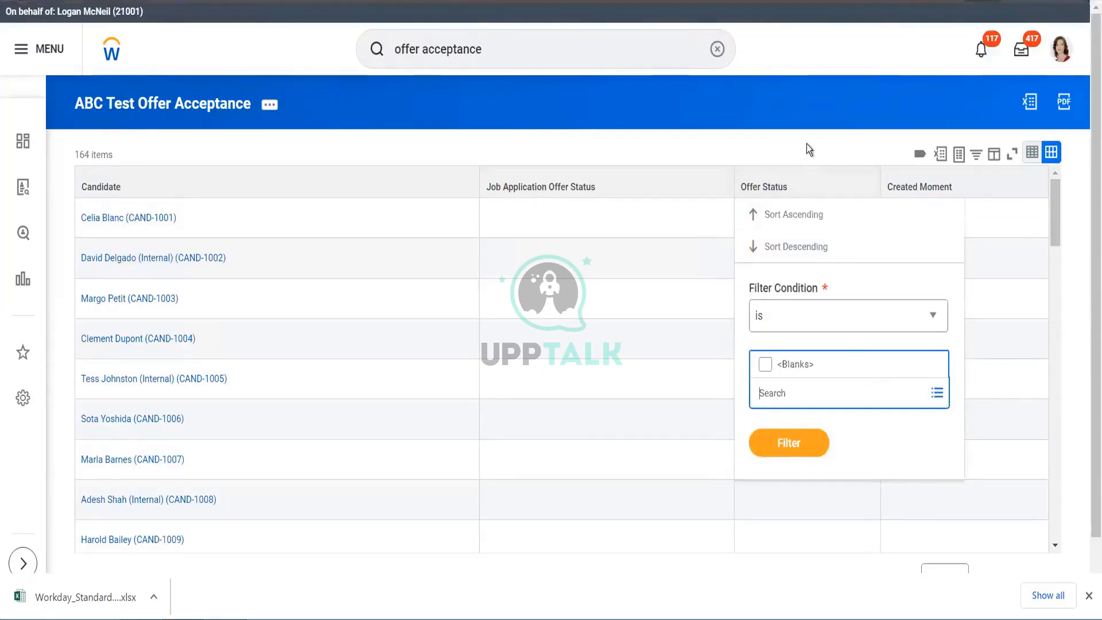
{"action": "left_click", "coordinate": [985, 187]}
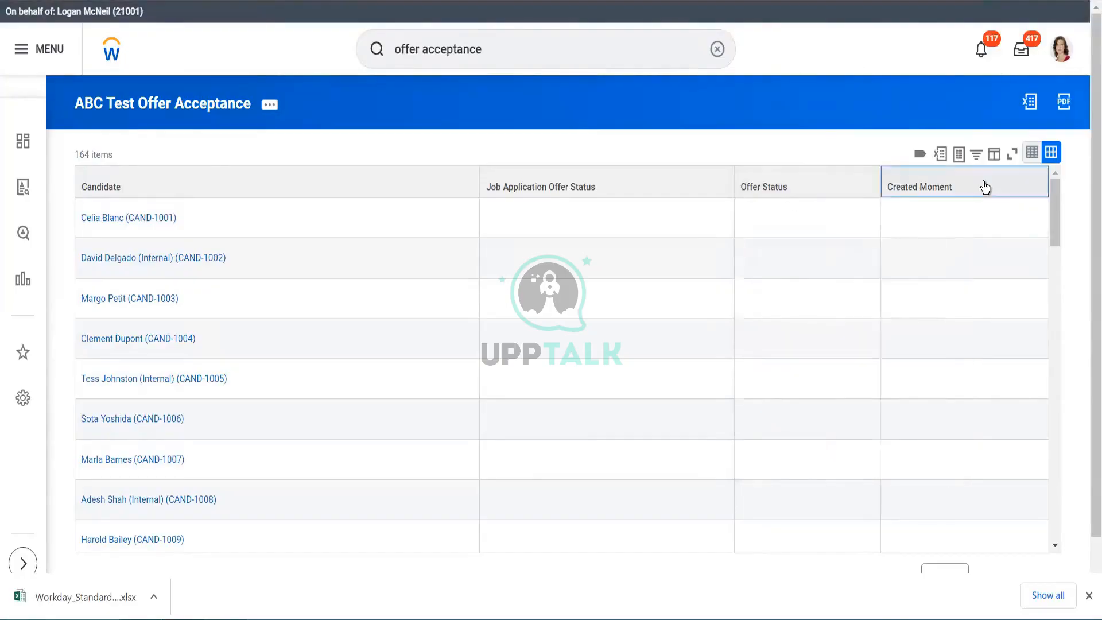
{"action": "left_click", "coordinate": [985, 187]}
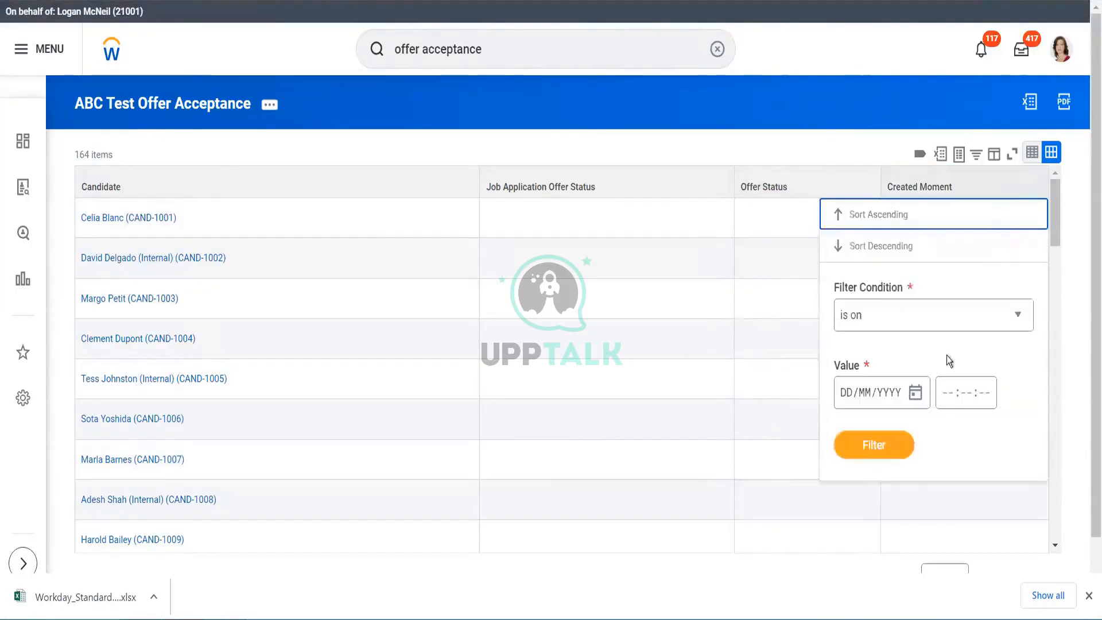
{"action": "left_click", "coordinate": [506, 145]}
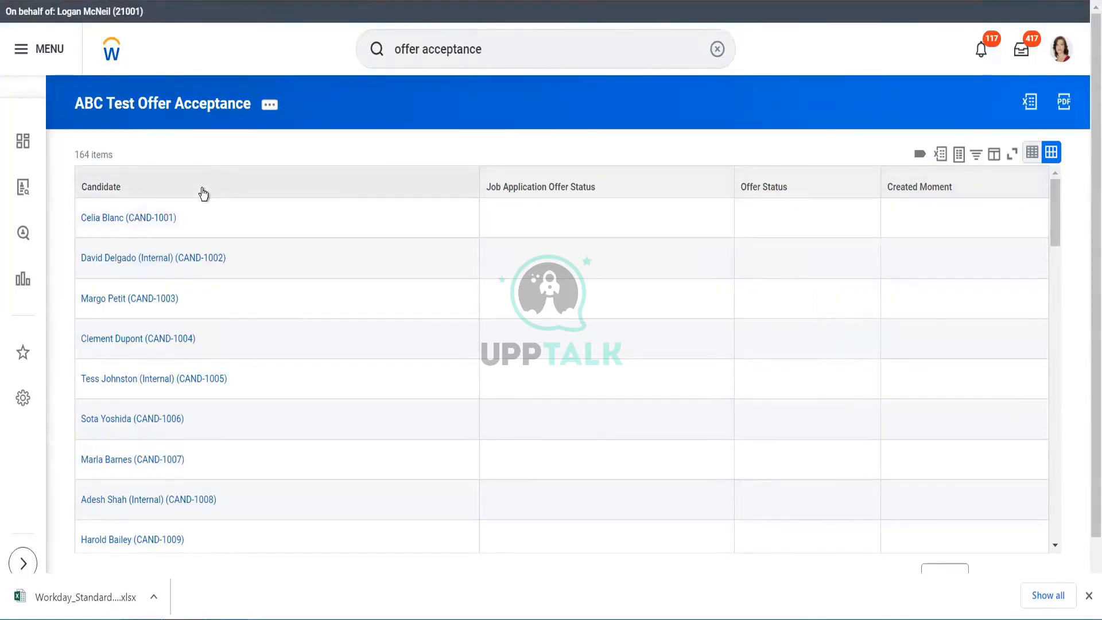
- Open the ABC Test Offer Acceptance report definition and review its data source and columns
{"action": "left_click", "coordinate": [163, 101]}
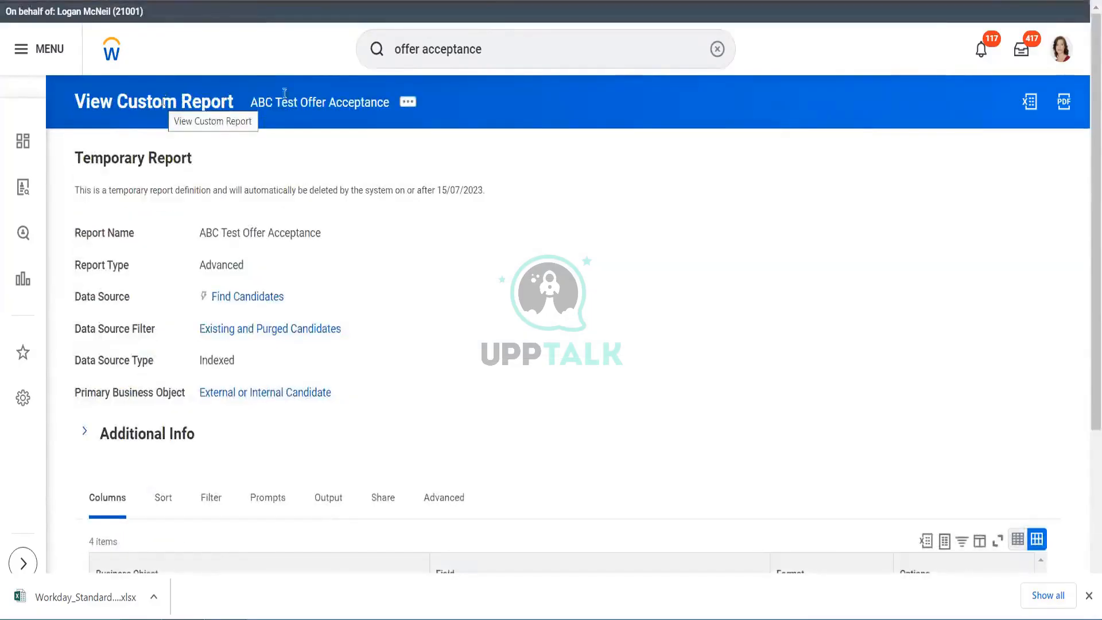
{"action": "scroll", "coordinate": [1088, 356], "scroll_direction": "down", "scroll_amount": 3}
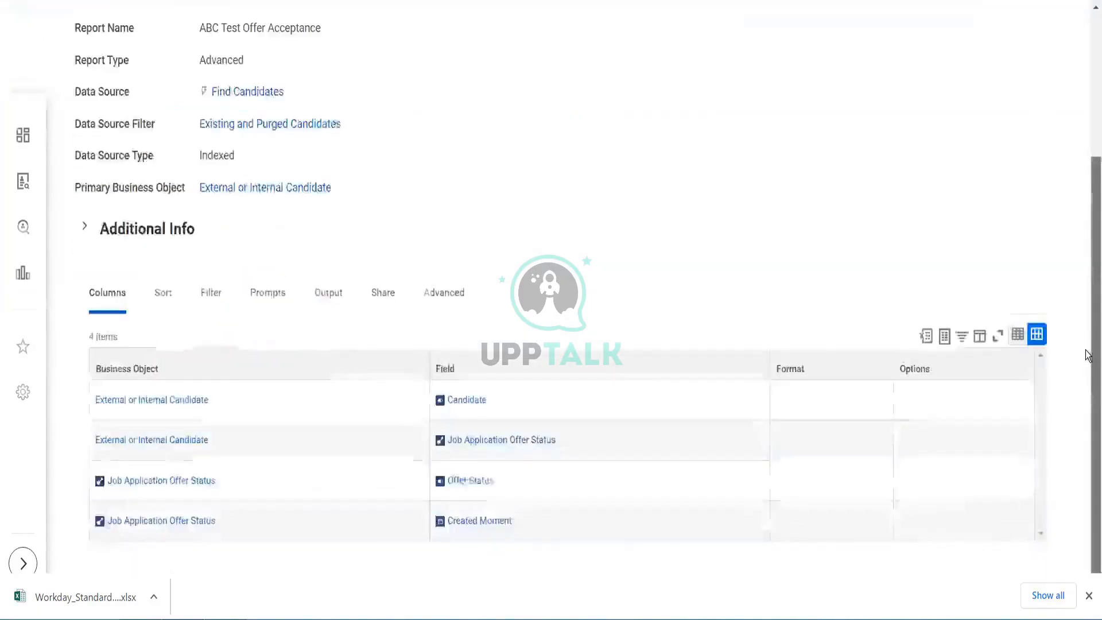
{"action": "scroll", "coordinate": [1067, 229], "scroll_direction": "up", "scroll_amount": 3}
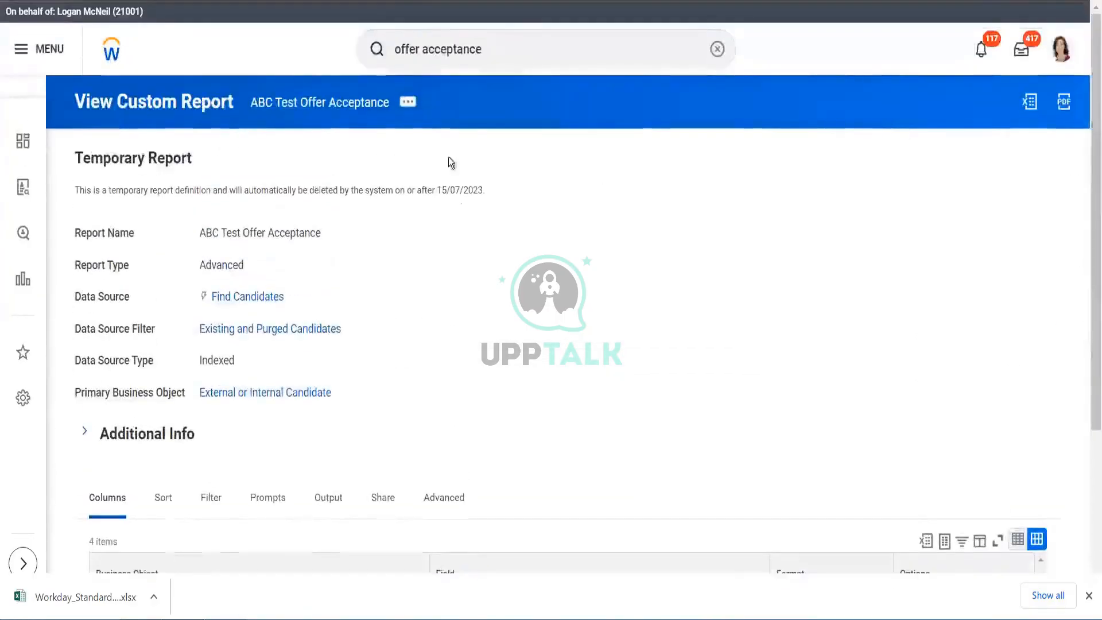
- Open the report for editing and add a new Job Application Offer Status column row
{"action": "left_click", "coordinate": [410, 107]}
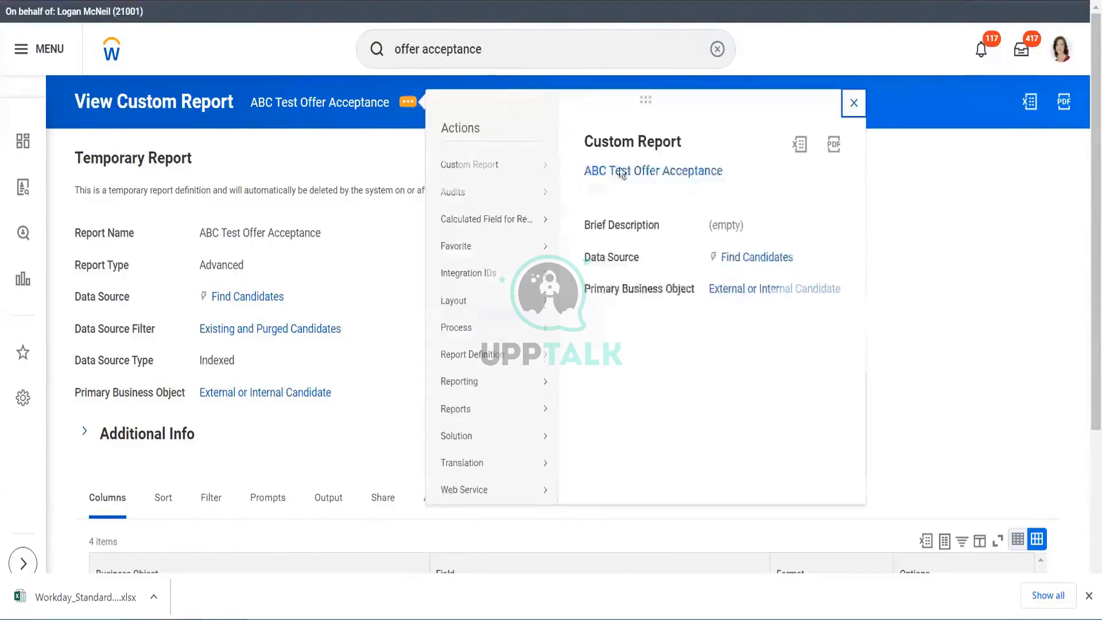
{"action": "mouse_move", "coordinate": [468, 165]}
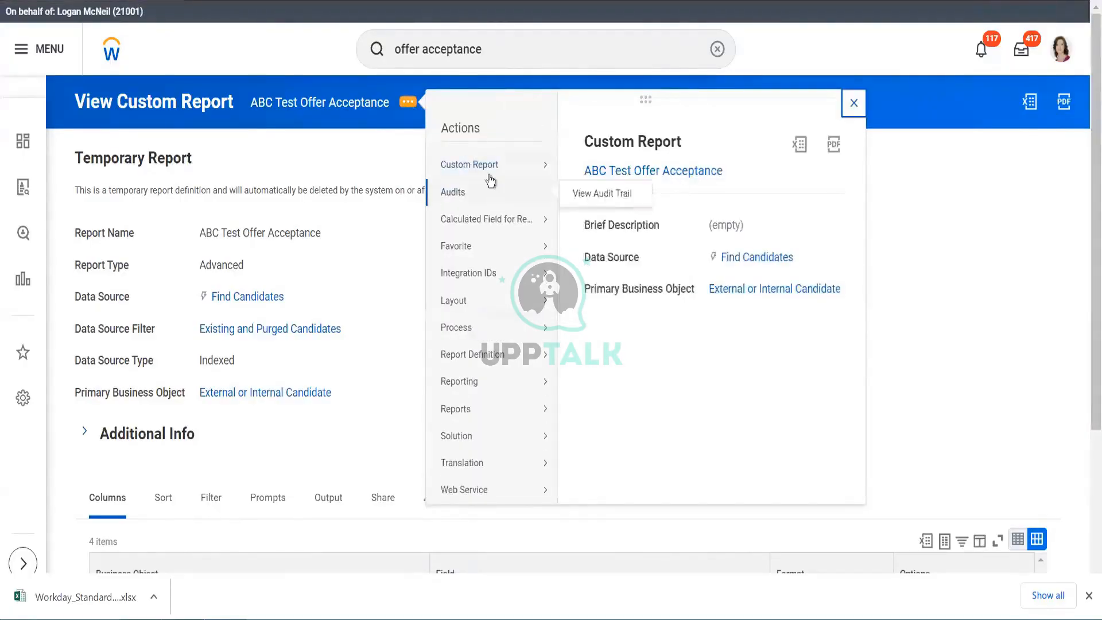
{"action": "left_click", "coordinate": [582, 167]}
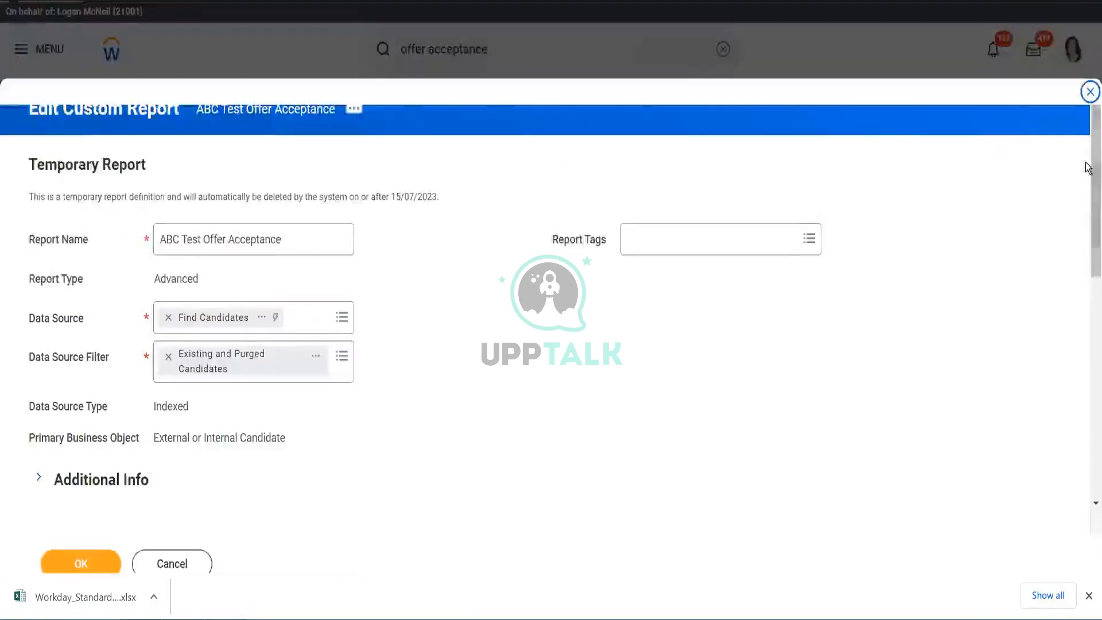
{"action": "left_click_drag", "start_coordinate": [1089, 216], "coordinate": [1089, 287]}
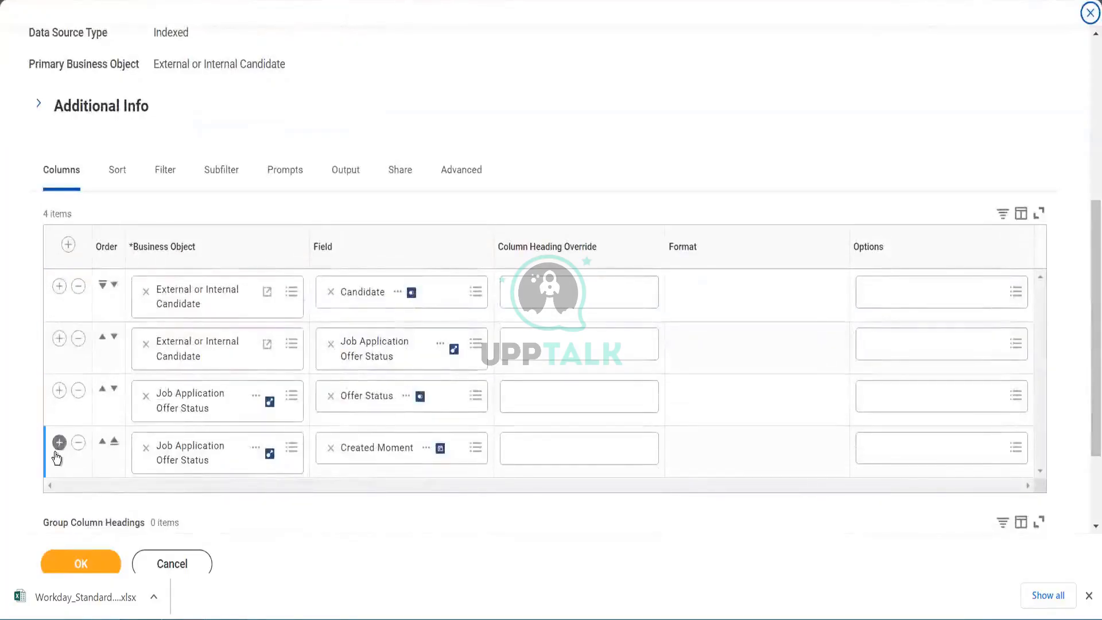
{"action": "left_click", "coordinate": [59, 443]}
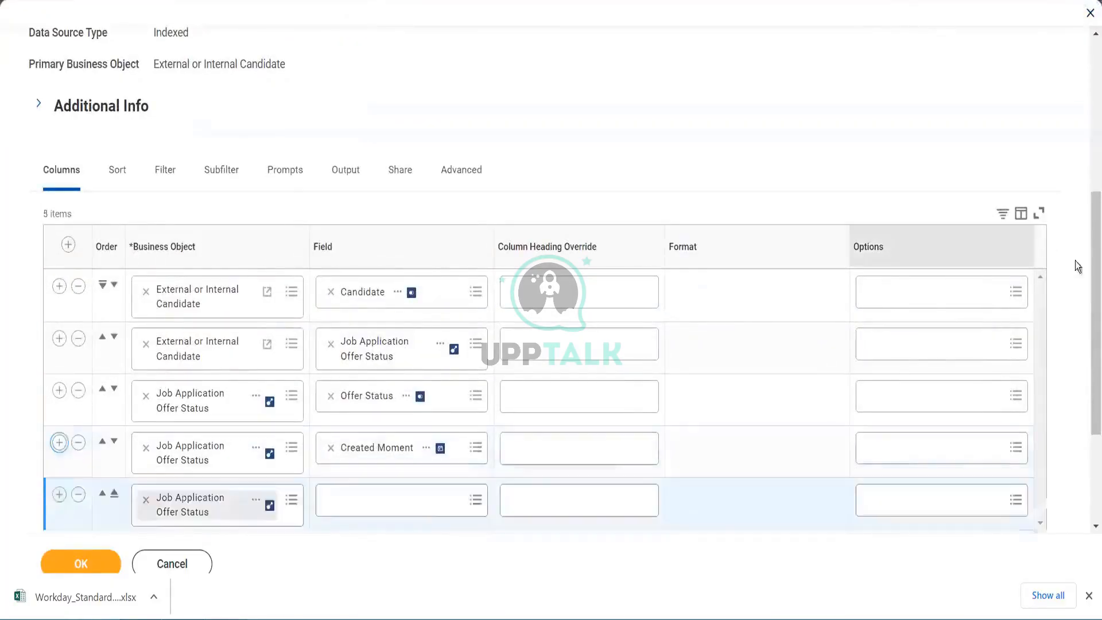
{"action": "scroll", "coordinate": [1085, 327], "scroll_direction": "down", "scroll_amount": 2}
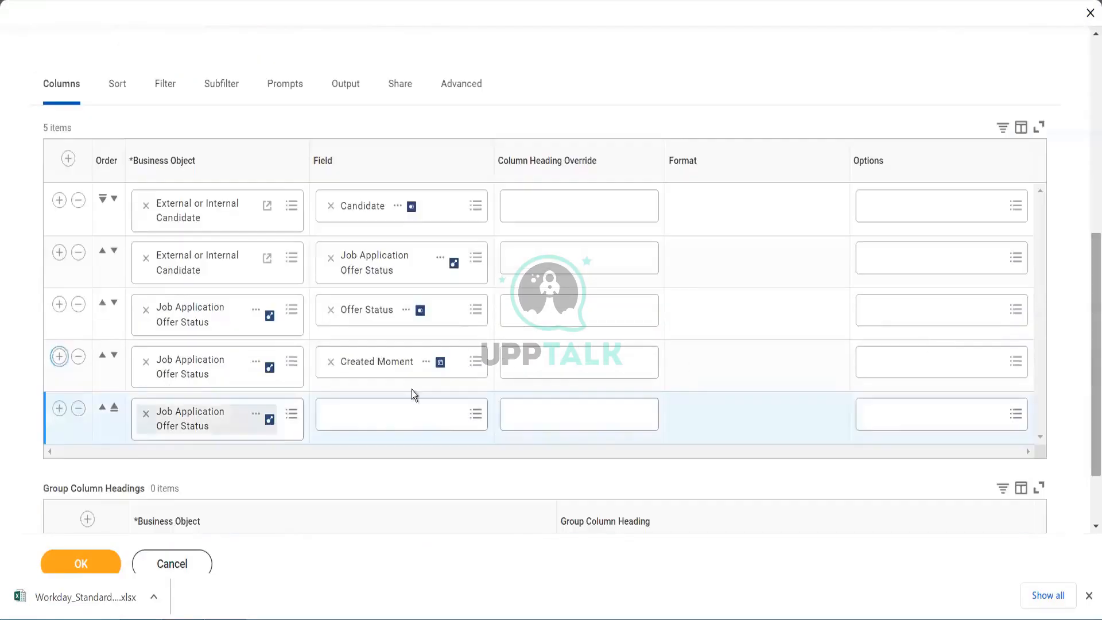
{"action": "left_click", "coordinate": [394, 421]}
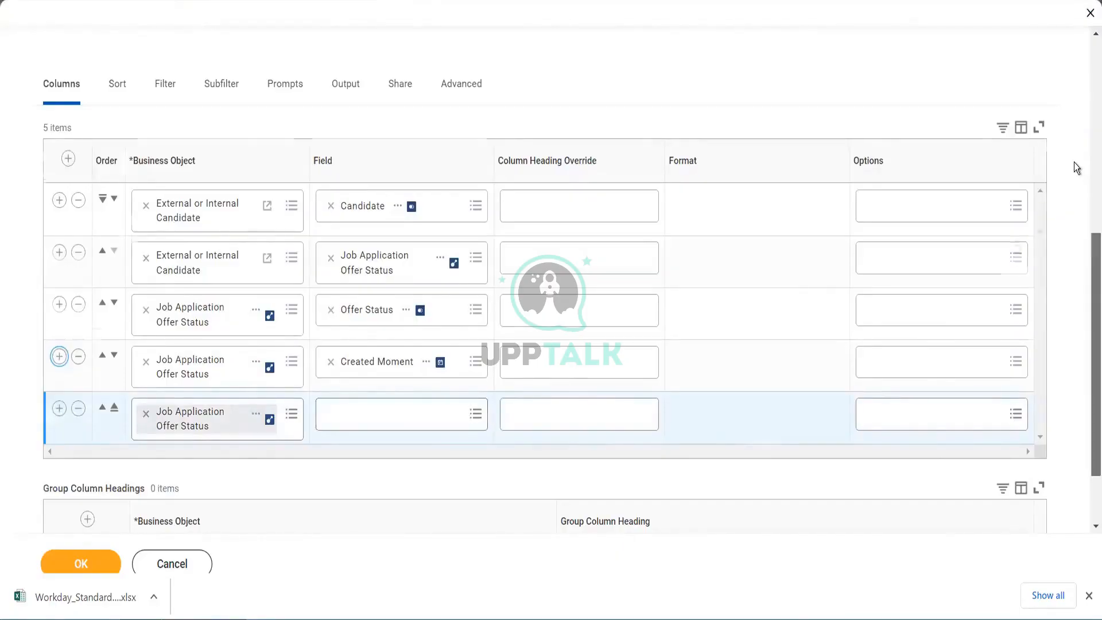
{"action": "scroll", "coordinate": [1077, 168], "scroll_direction": "up", "scroll_amount": 6}
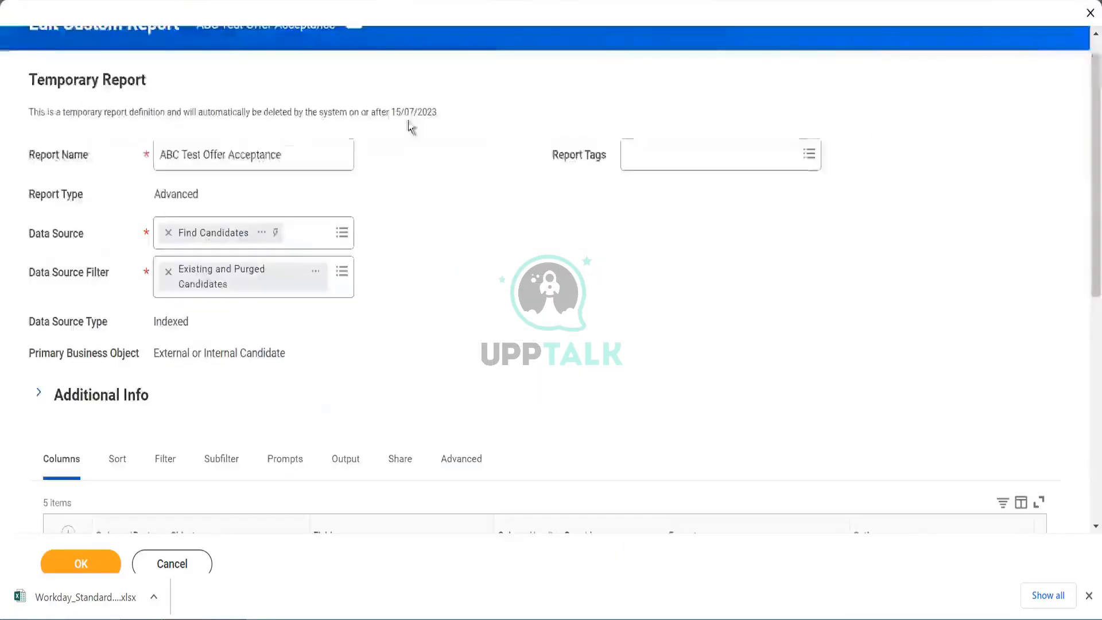
- Try to replace the Find Candidates data source with one found by searching "worker for hcm"
{"action": "left_click", "coordinate": [168, 233]}
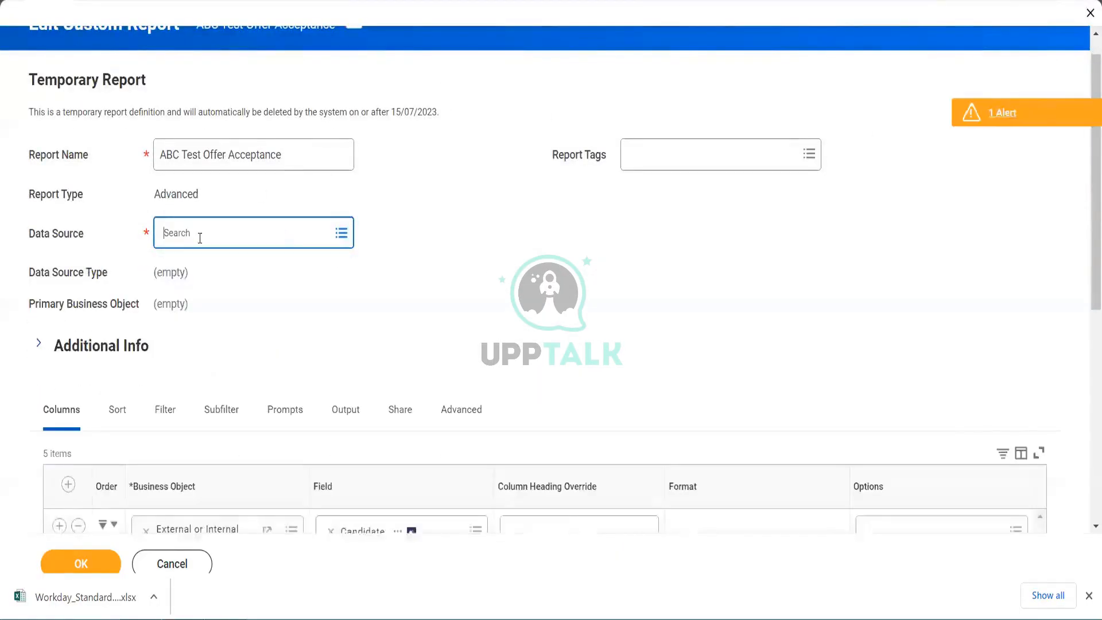
{"action": "left_click", "coordinate": [200, 238]}
{"action": "type", "text": "wo"}
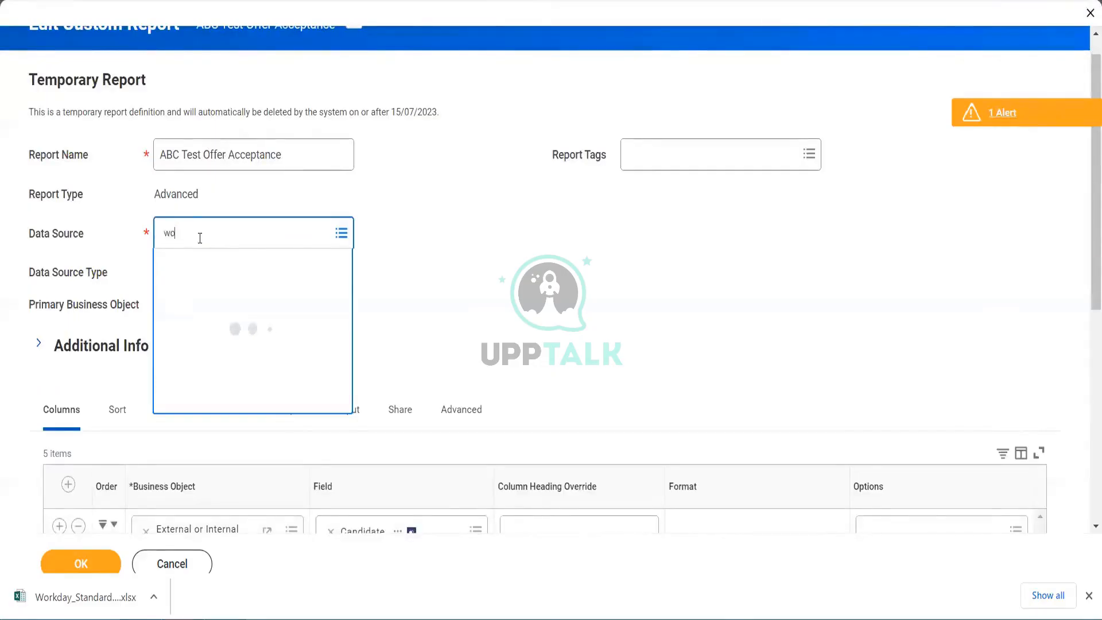
{"action": "type", "text": "rker for hcm"}
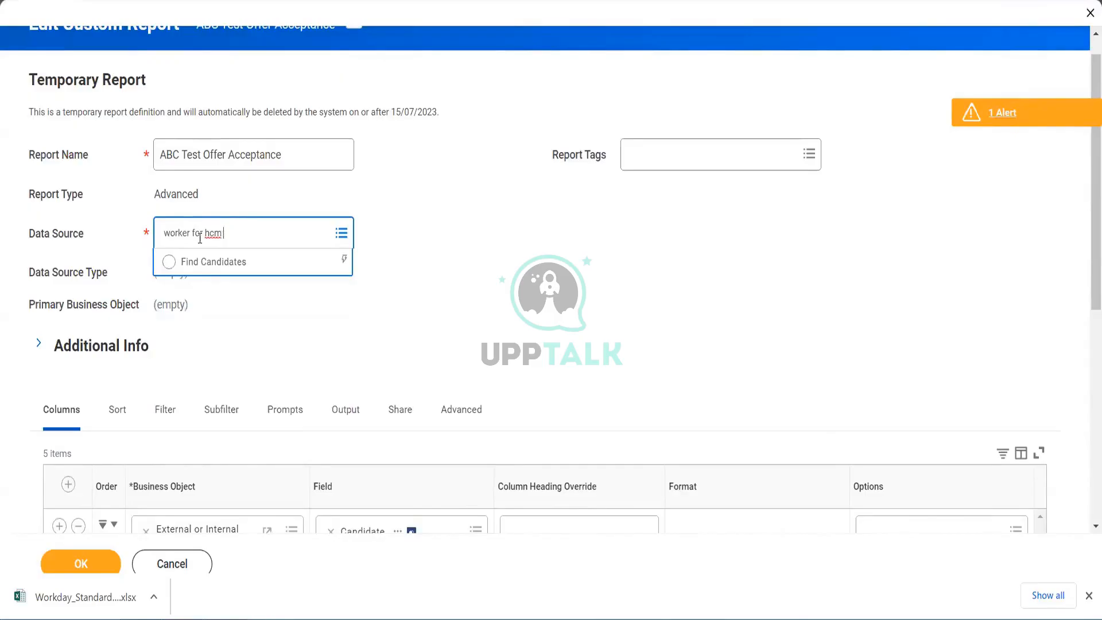
{"action": "key", "text": "Return"}
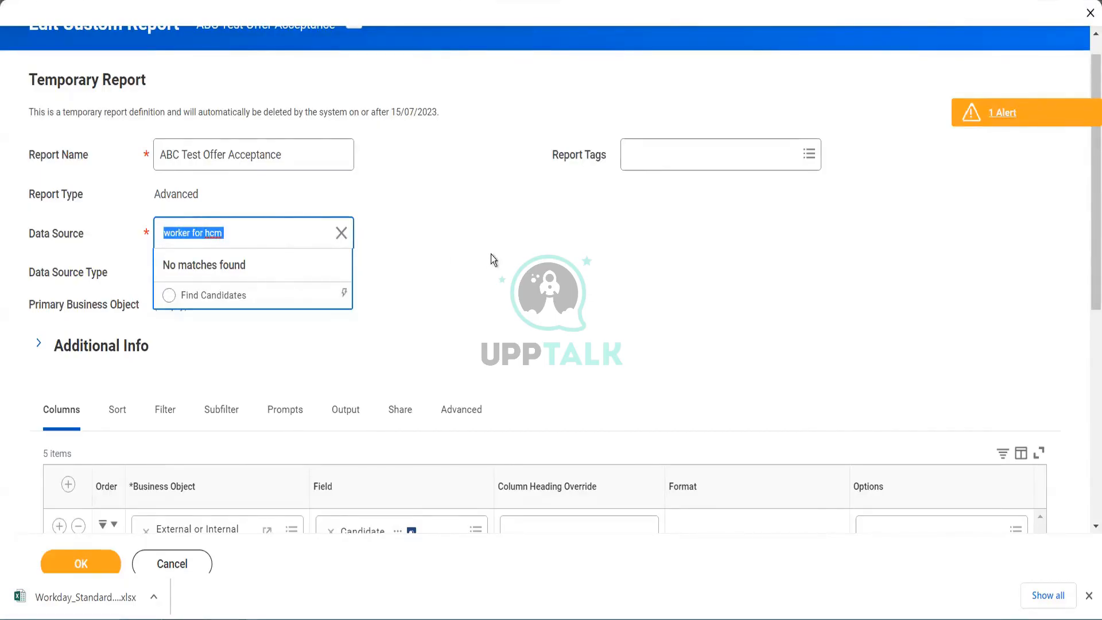
{"action": "left_click", "coordinate": [546, 237]}
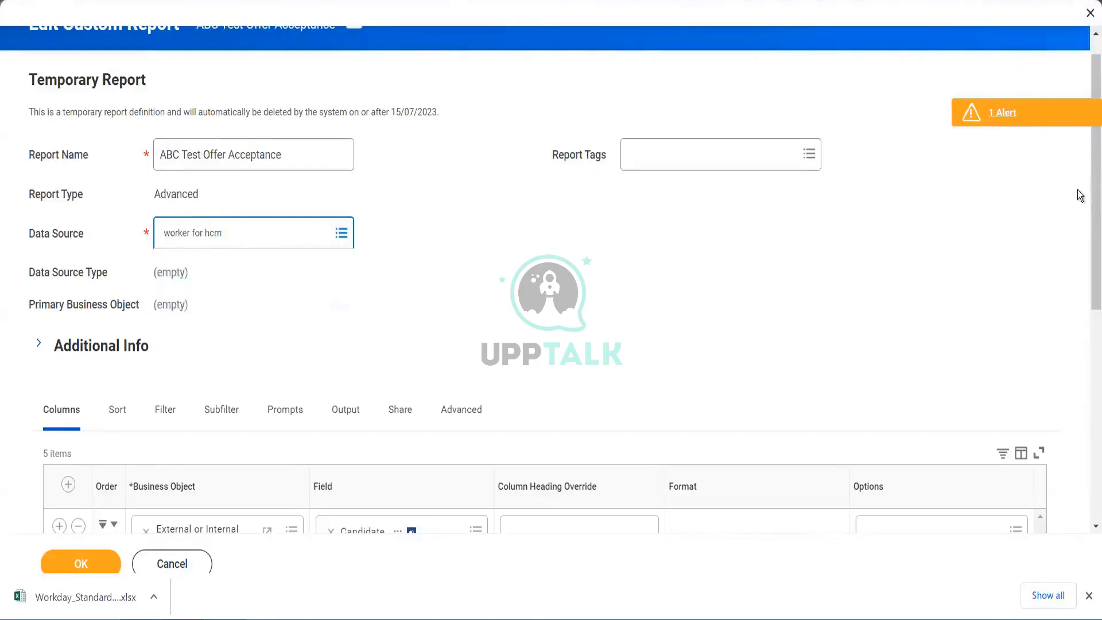
- Remove the added column row and discard all changes to the report definition
{"action": "scroll", "coordinate": [1086, 305], "scroll_direction": "down", "scroll_amount": 4}
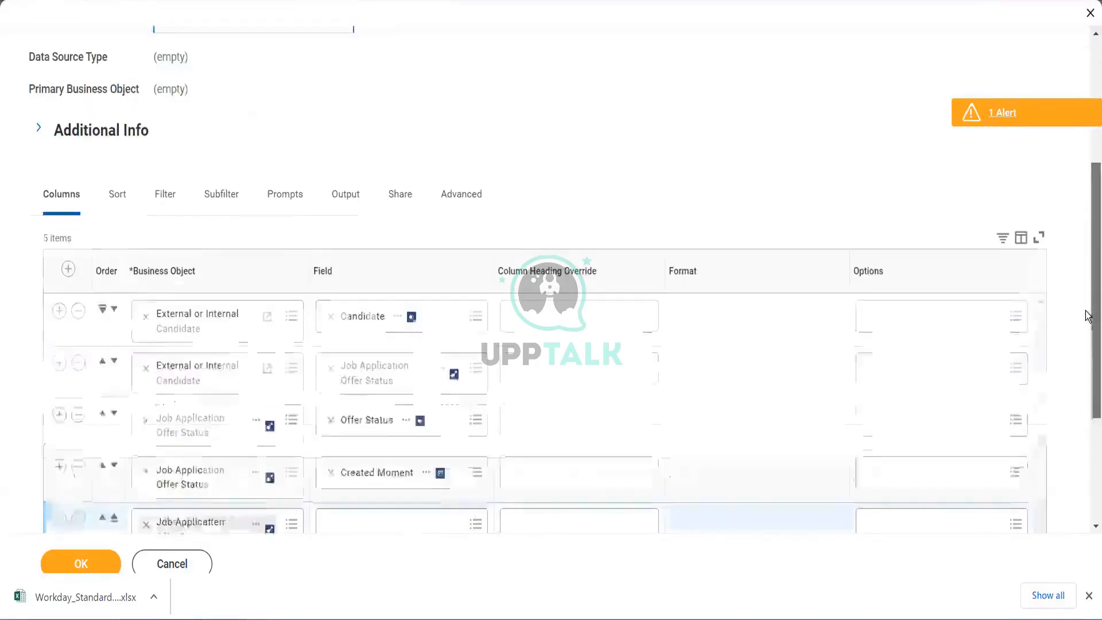
{"action": "scroll", "coordinate": [755, 327], "scroll_direction": "down", "scroll_amount": 2}
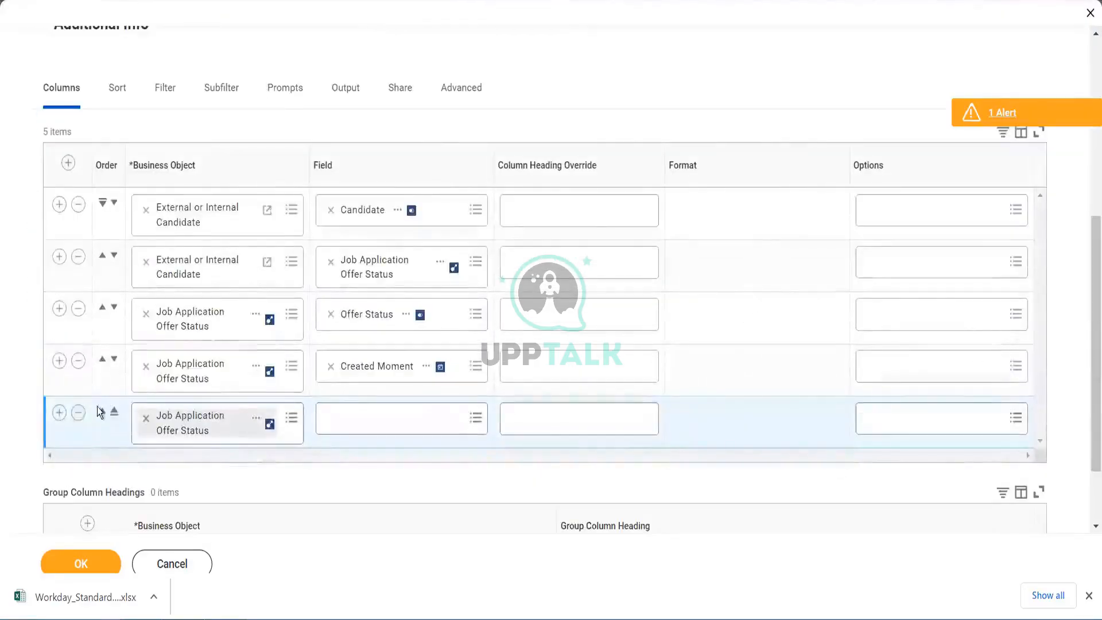
{"action": "left_click", "coordinate": [78, 413]}
{"action": "left_click_drag", "start_coordinate": [1086, 224], "coordinate": [1085, 50]}
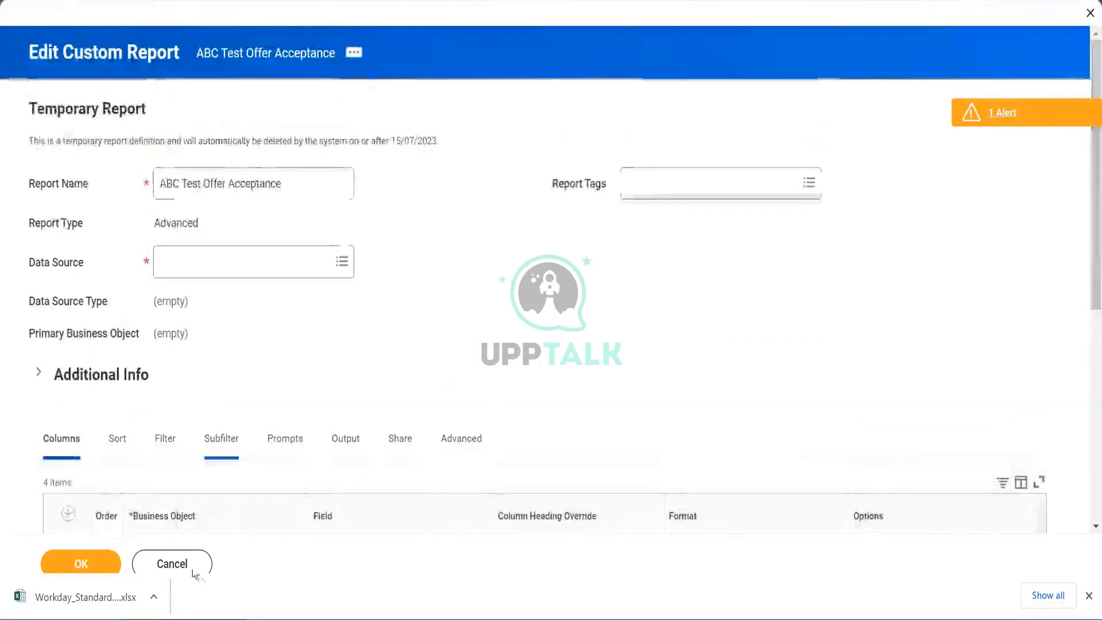
{"action": "left_click", "coordinate": [186, 567]}
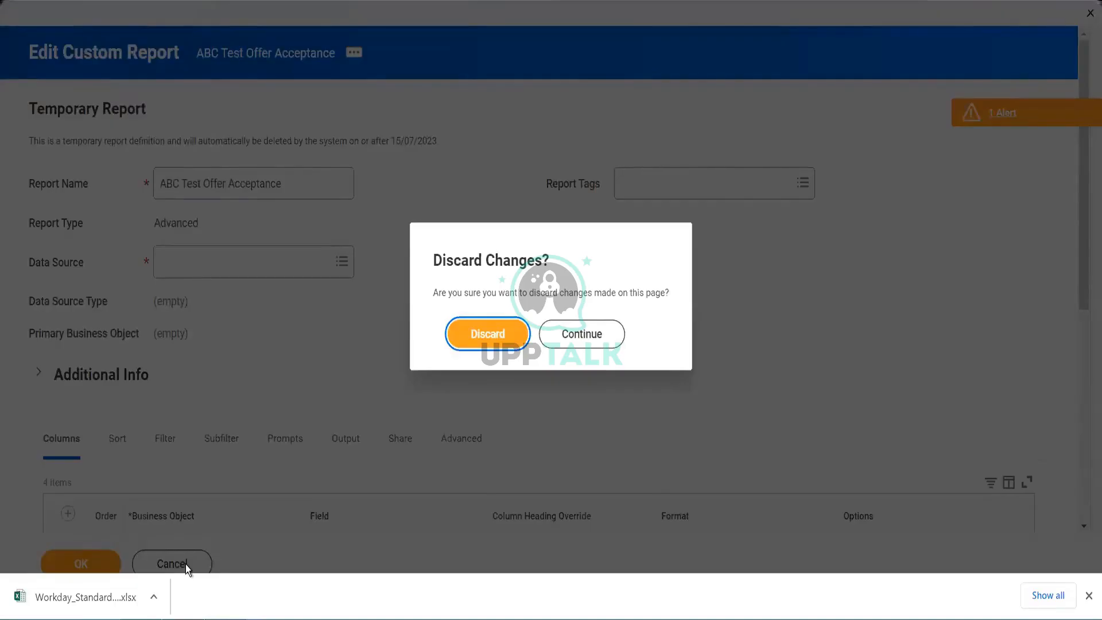
{"action": "left_click", "coordinate": [486, 340]}
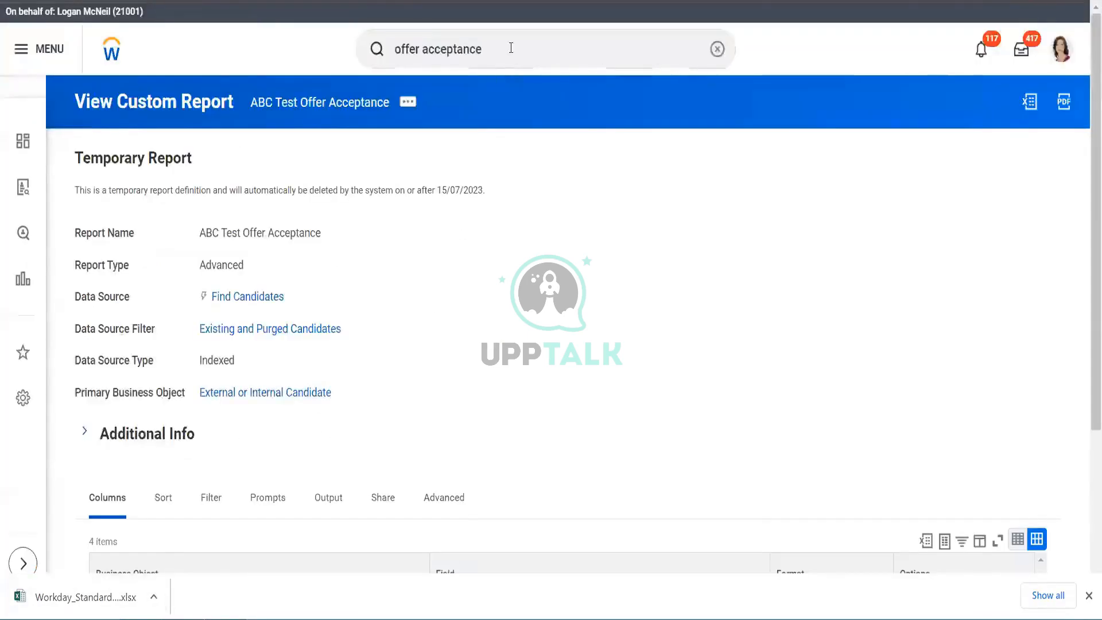
- Copy the View Offer and Employment Agreement Statuses report name from the Excel standard reports list and run that report
{"action": "triple_click", "coordinate": [510, 49]}
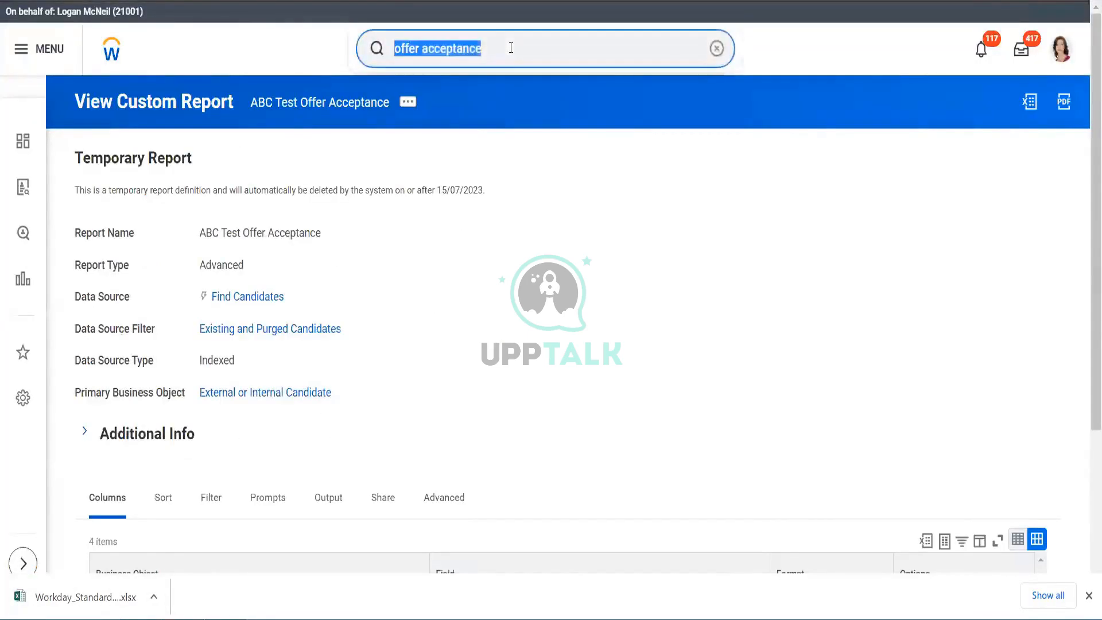
{"action": "type", "text": "s"}
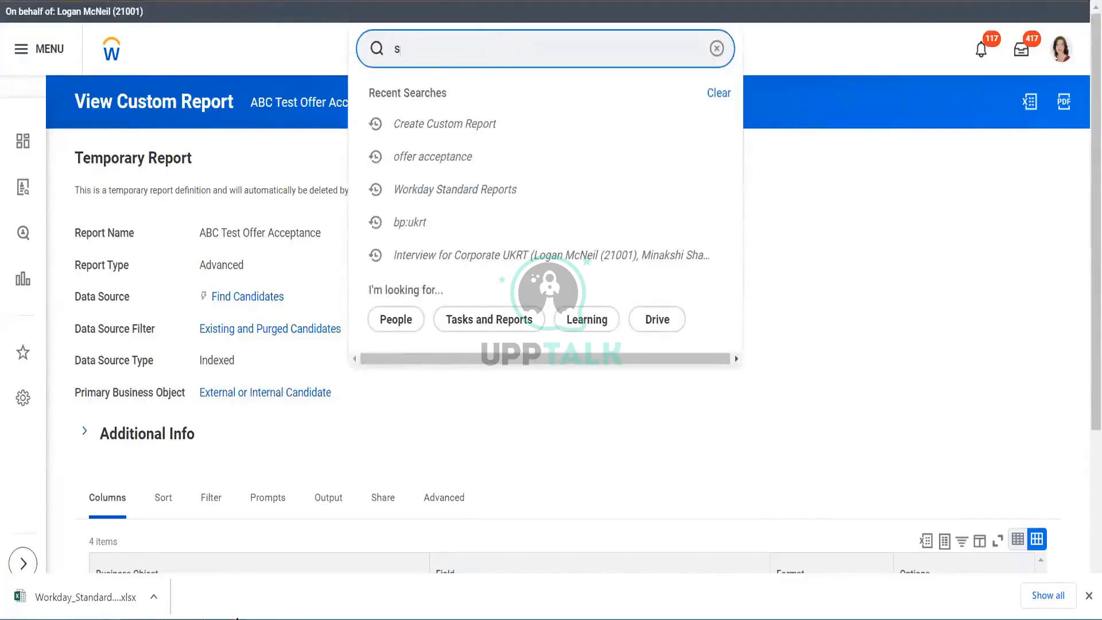
{"action": "key", "text": "alt+Tab"}
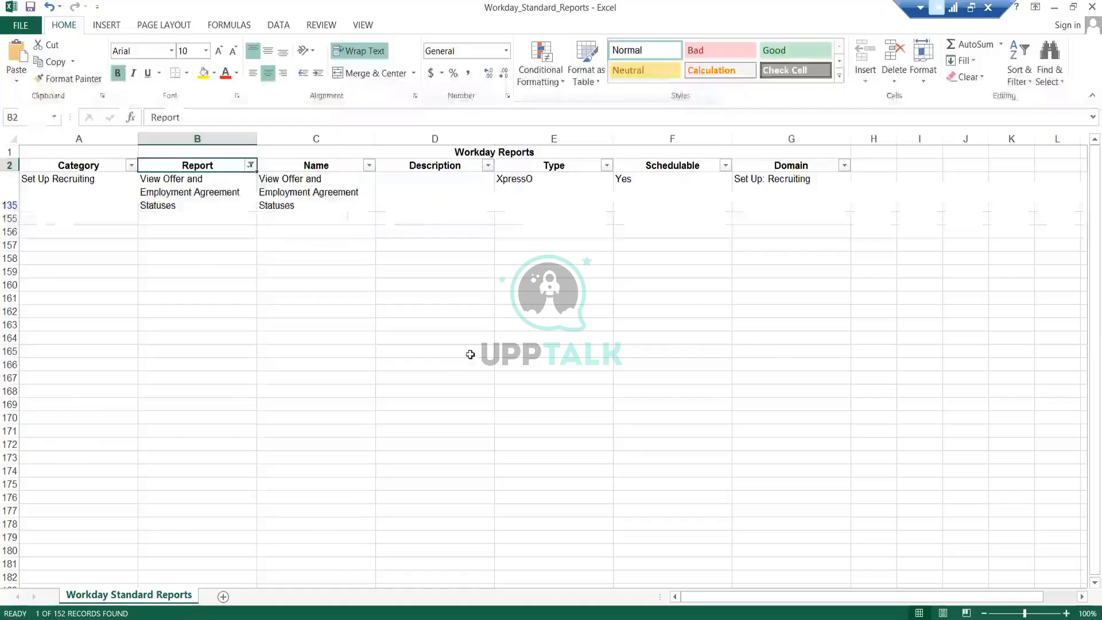
{"action": "left_click", "coordinate": [251, 165]}
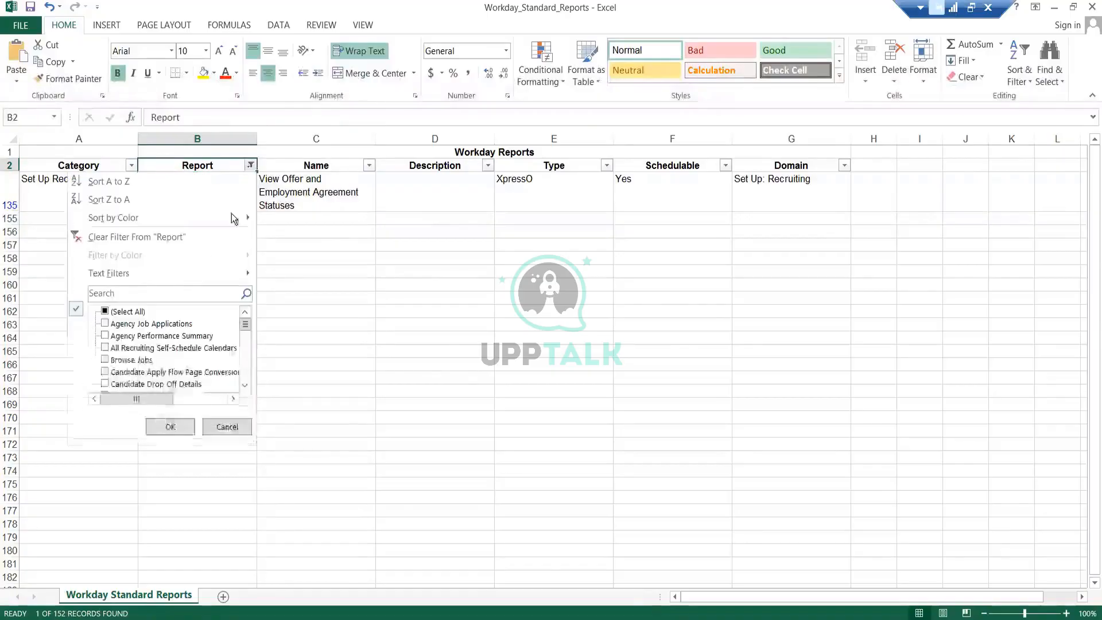
{"action": "left_click", "coordinate": [125, 311]}
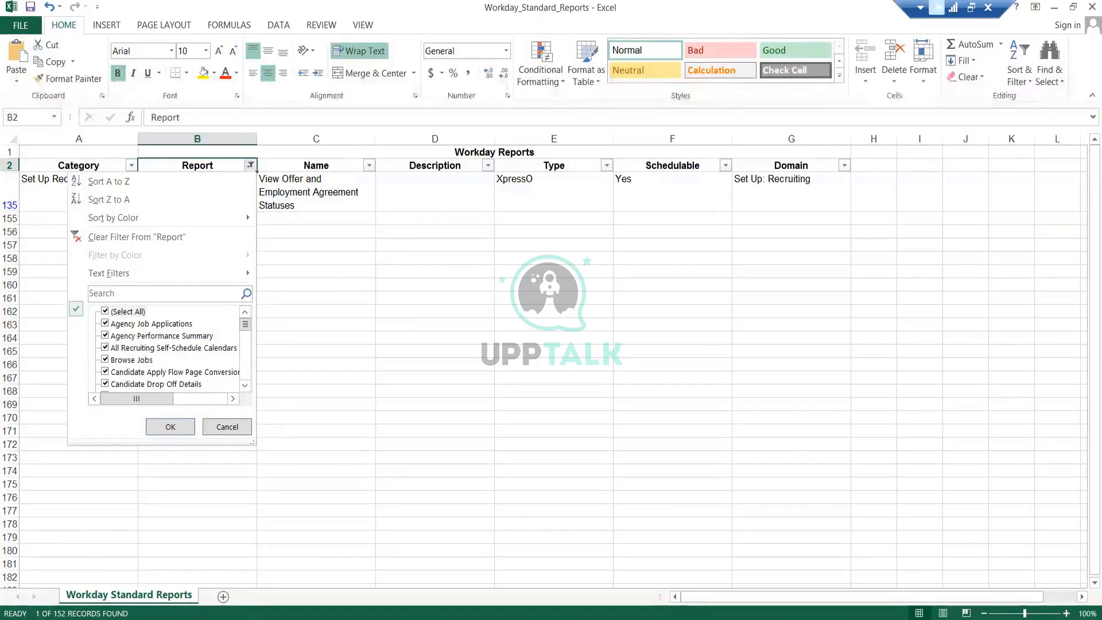
{"action": "left_click", "coordinate": [217, 617]}
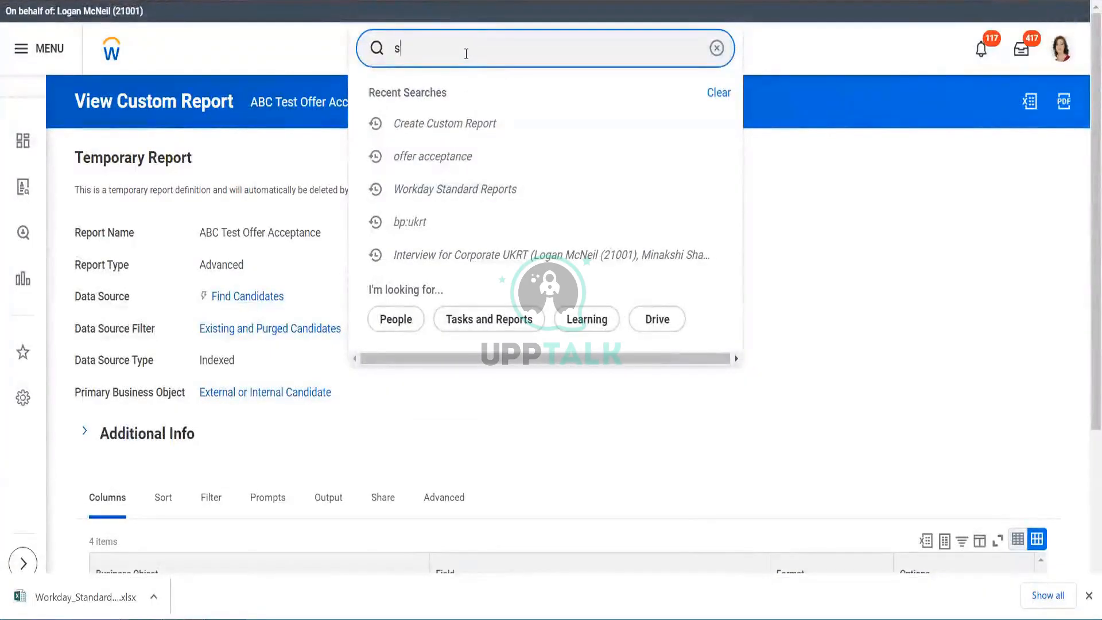
{"action": "key", "text": "BackSpace"}
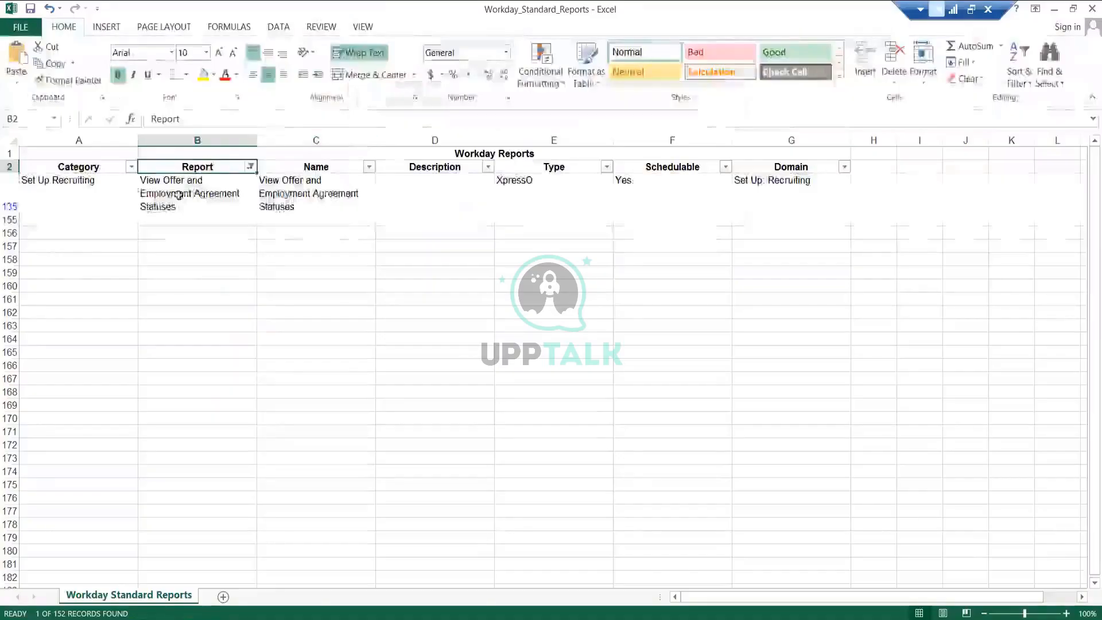
{"action": "left_click", "coordinate": [179, 195]}
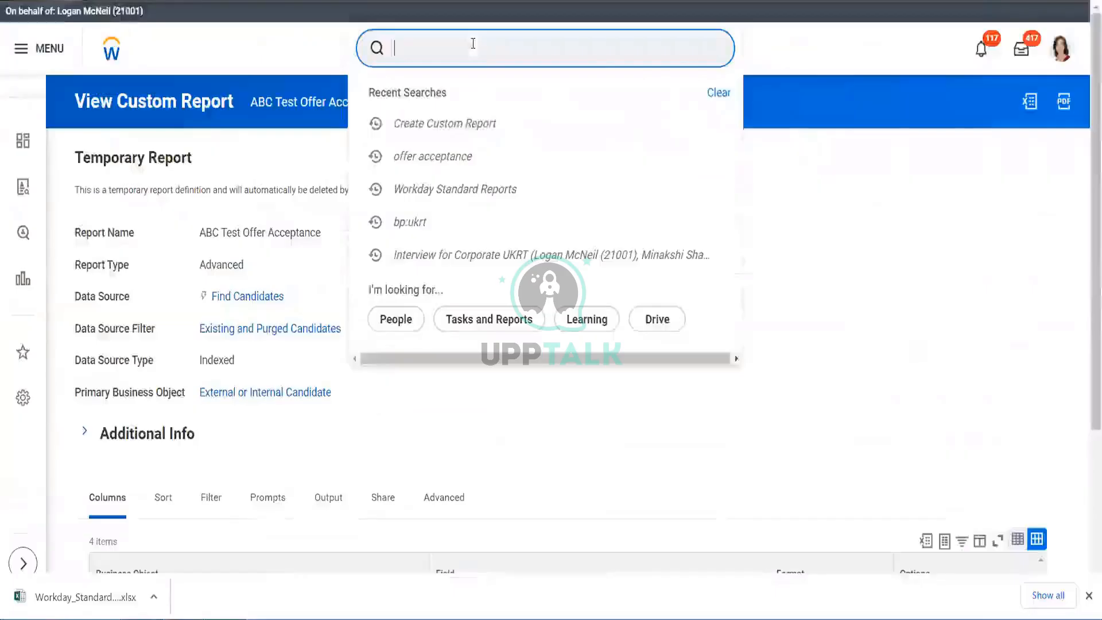
{"action": "type", "text": "View Offer and Employment Agreement Statuses"}
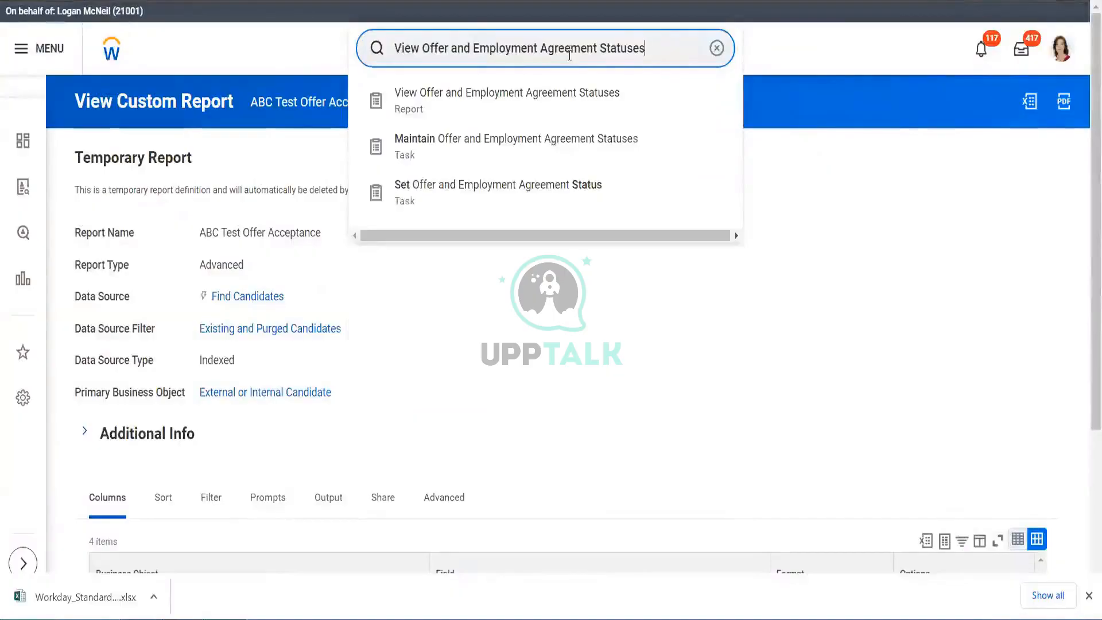
{"action": "left_click", "coordinate": [552, 113]}
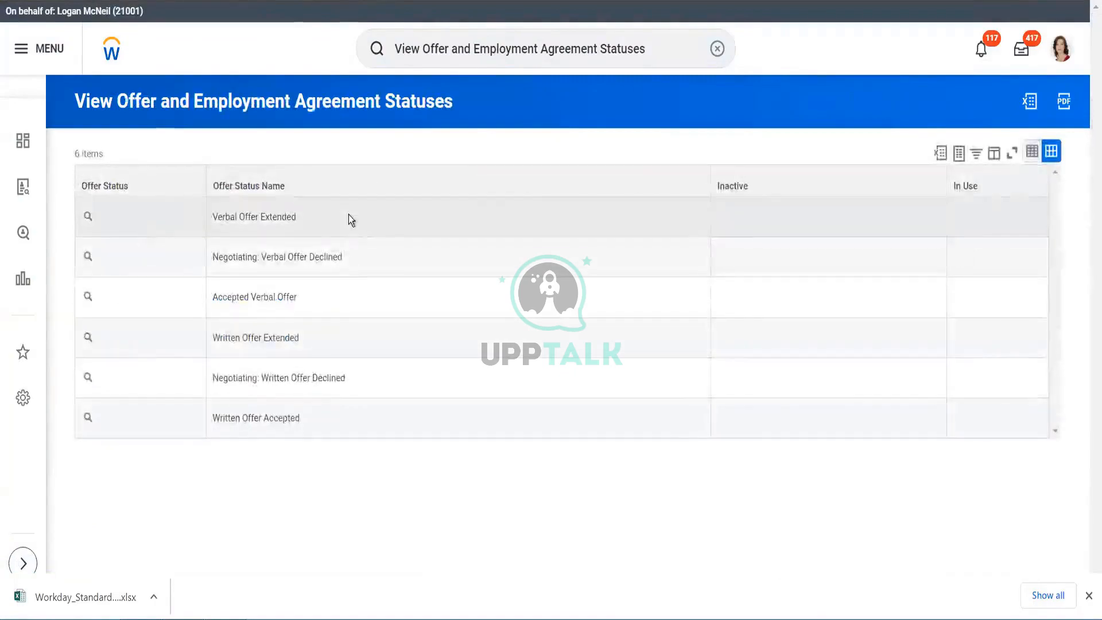
- Search for "source" and open the Source Effectiveness report
{"action": "triple_click", "coordinate": [654, 42]}
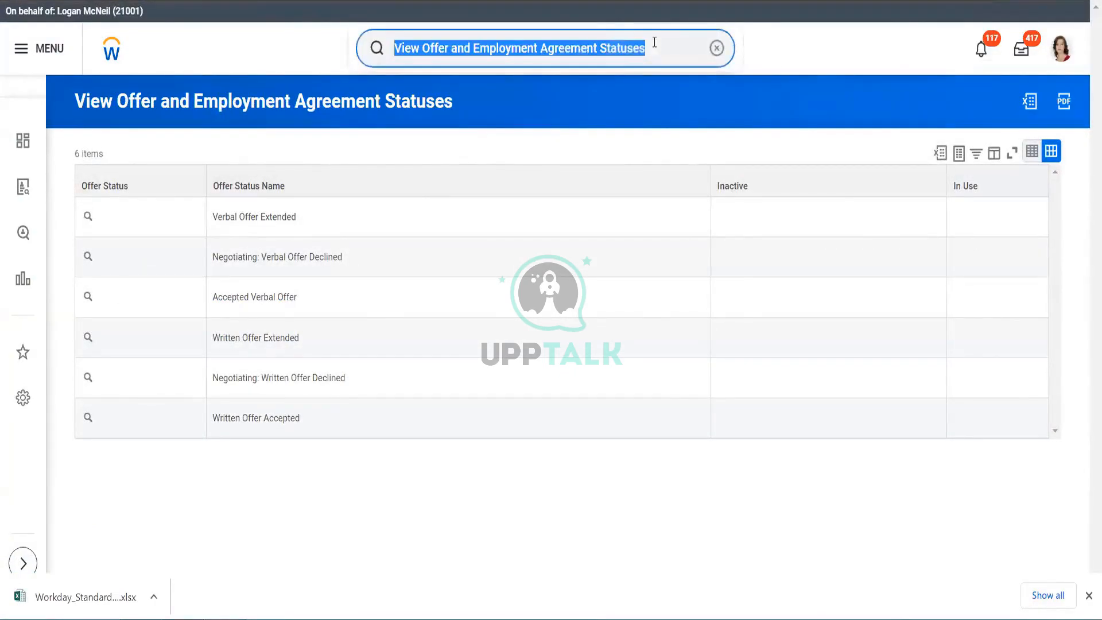
{"action": "key", "text": "BackSpace"}
{"action": "type", "text": "so"}
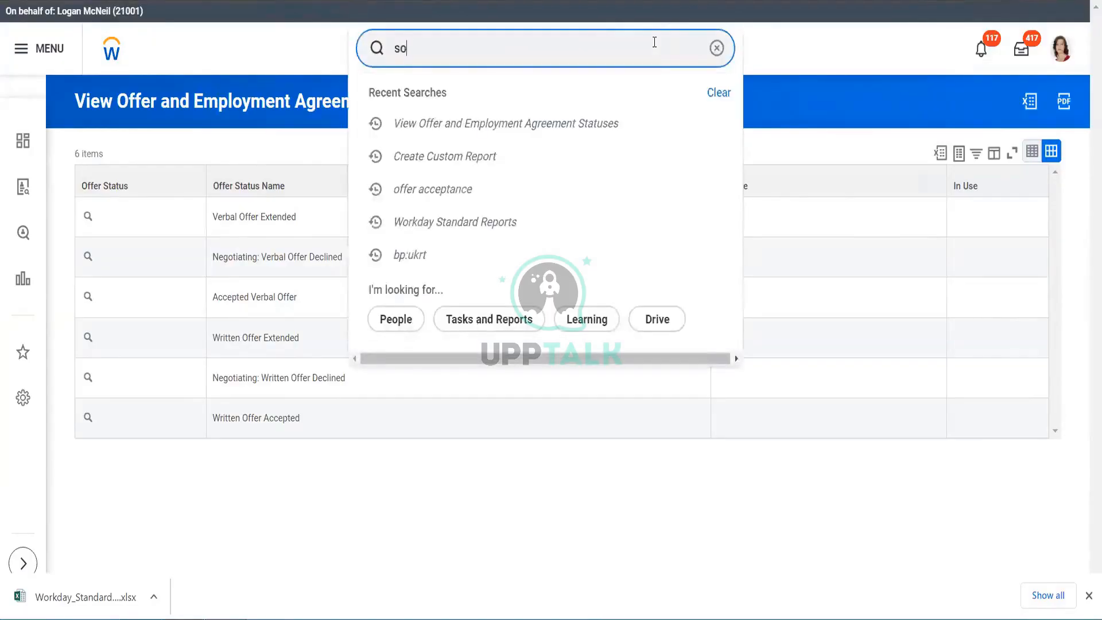
{"action": "type", "text": "urce"}
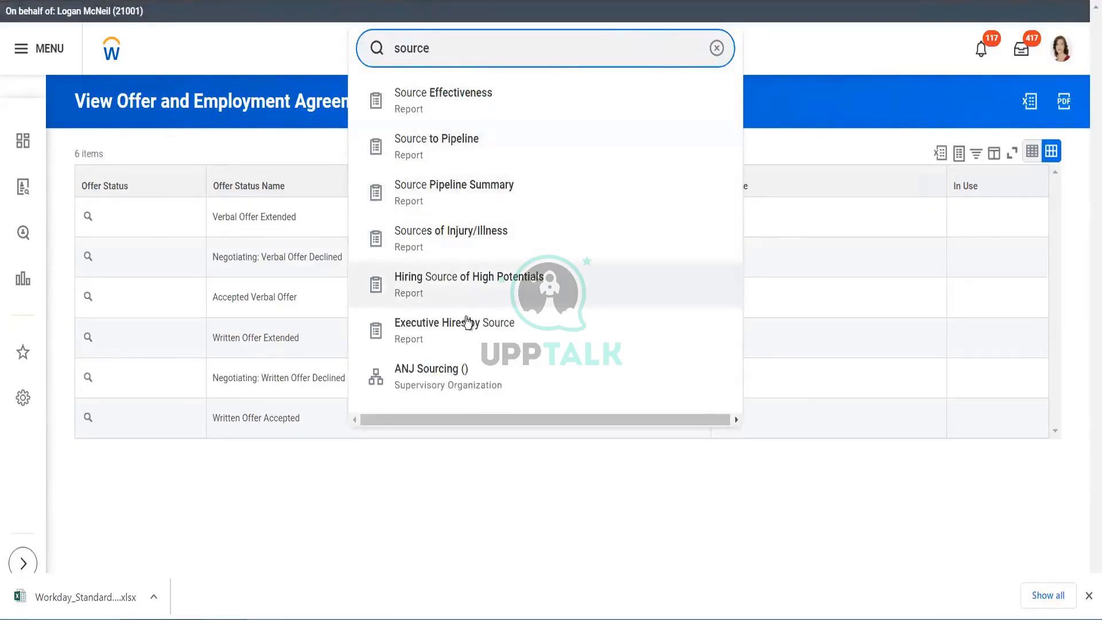
{"action": "left_click", "coordinate": [487, 99]}
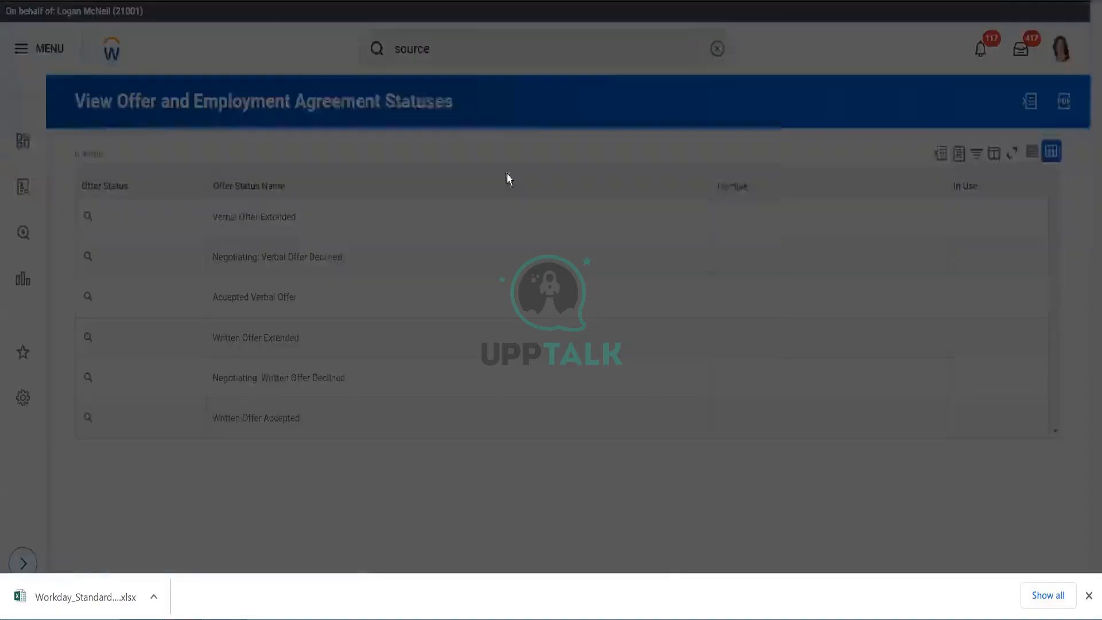
- Examine the Source Effectiveness chart, its related actions menu and the shortcuts configuration dialog
{"action": "left_click", "coordinate": [383, 337]}
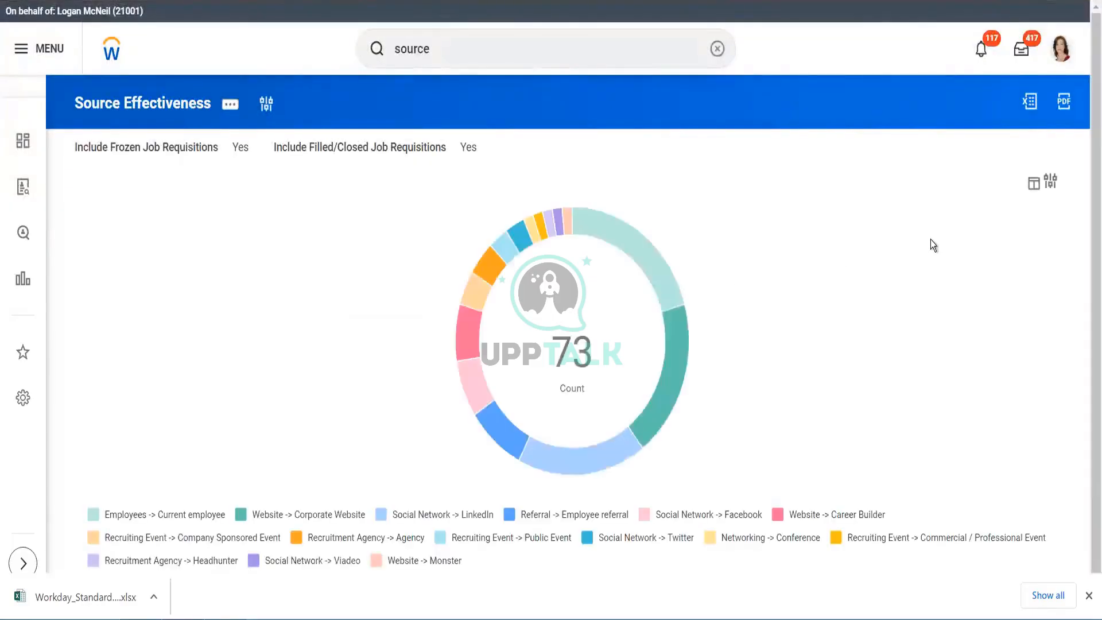
{"action": "scroll", "coordinate": [1087, 241], "scroll_direction": "down", "scroll_amount": 1}
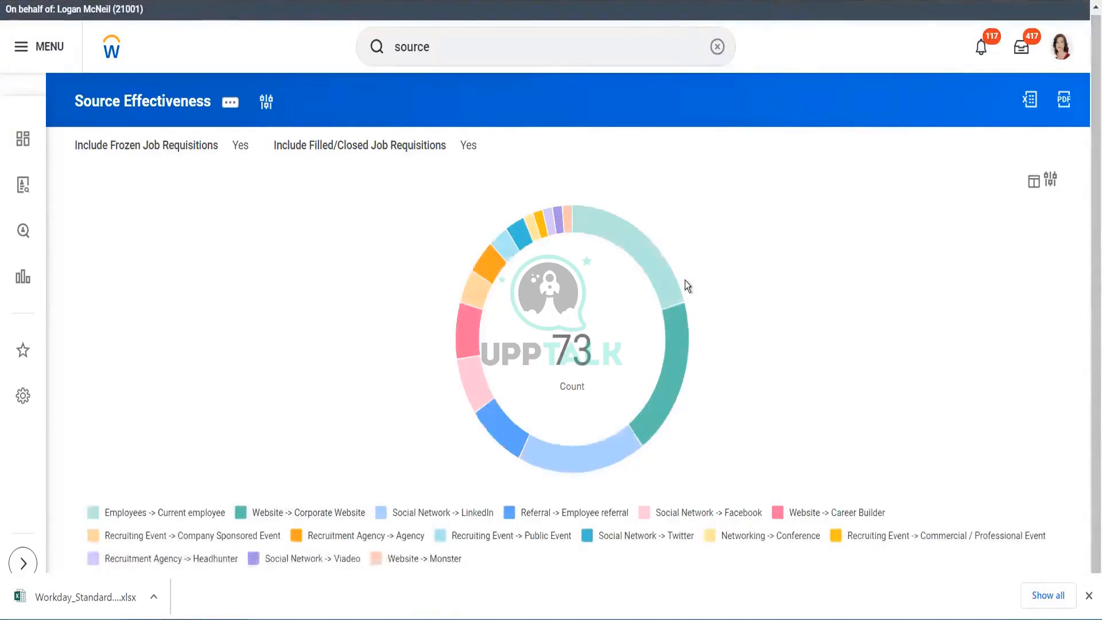
{"action": "left_click", "coordinate": [226, 104]}
{"action": "mouse_move", "coordinate": [320, 159]}
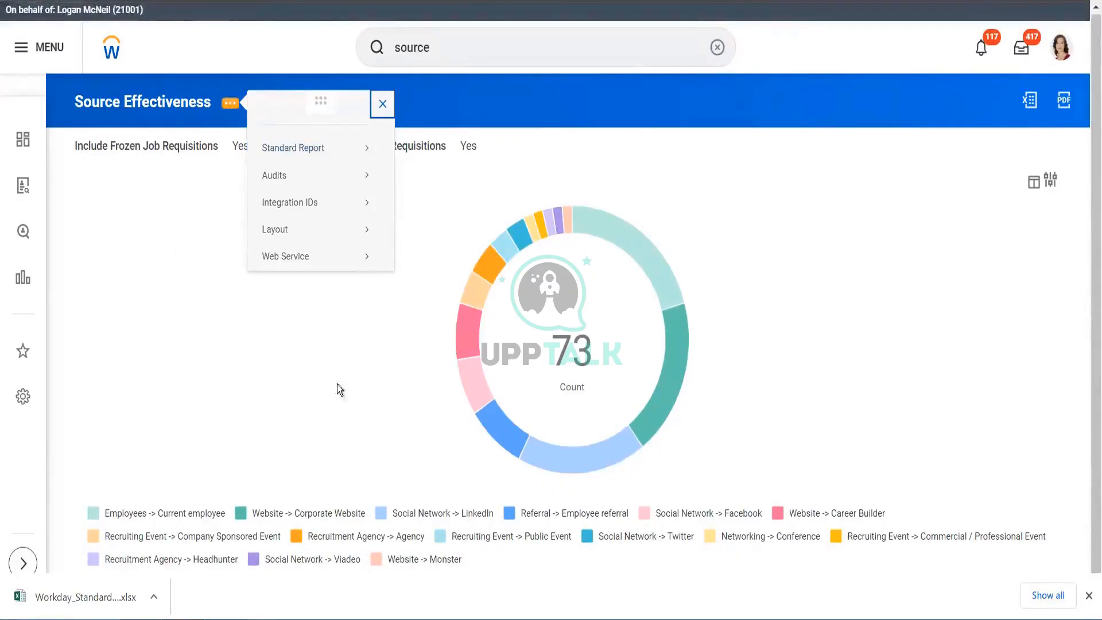
{"action": "left_click", "coordinate": [39, 387]}
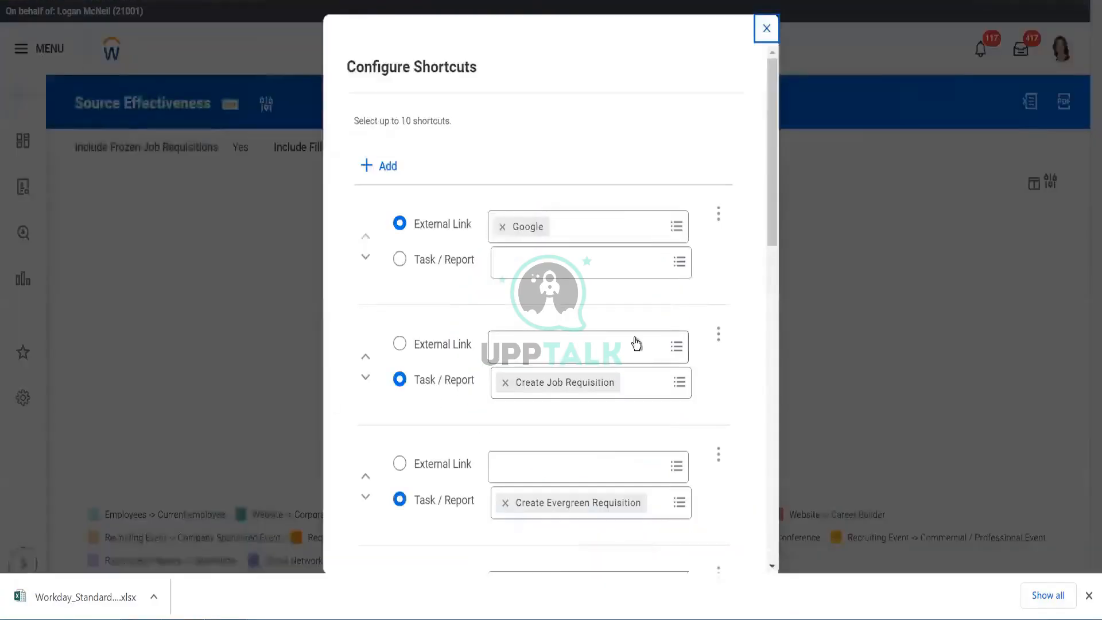
{"action": "left_click", "coordinate": [766, 30]}
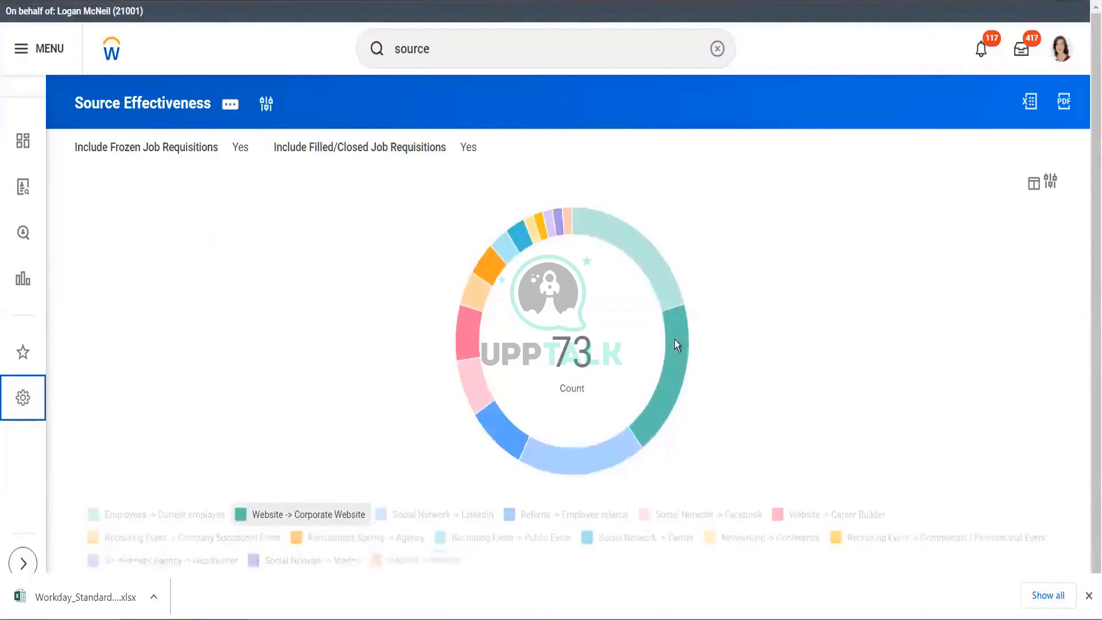
- Export the Social Network -> LinkedIn chart segment details to Excel with all columns
{"action": "mouse_move", "coordinate": [676, 338]}
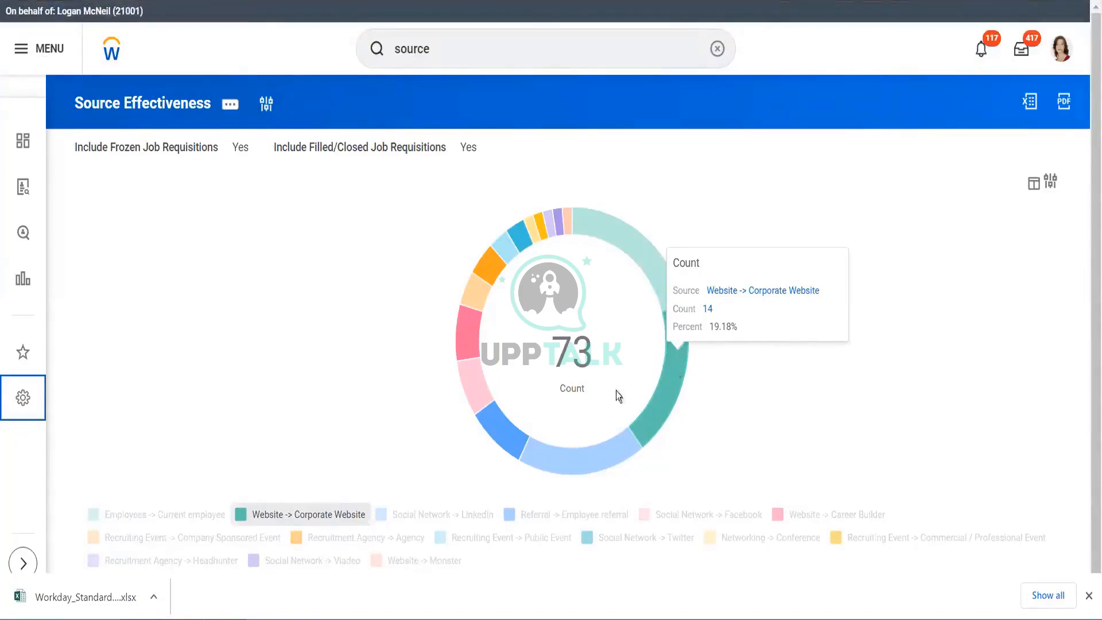
{"action": "mouse_move", "coordinate": [560, 461]}
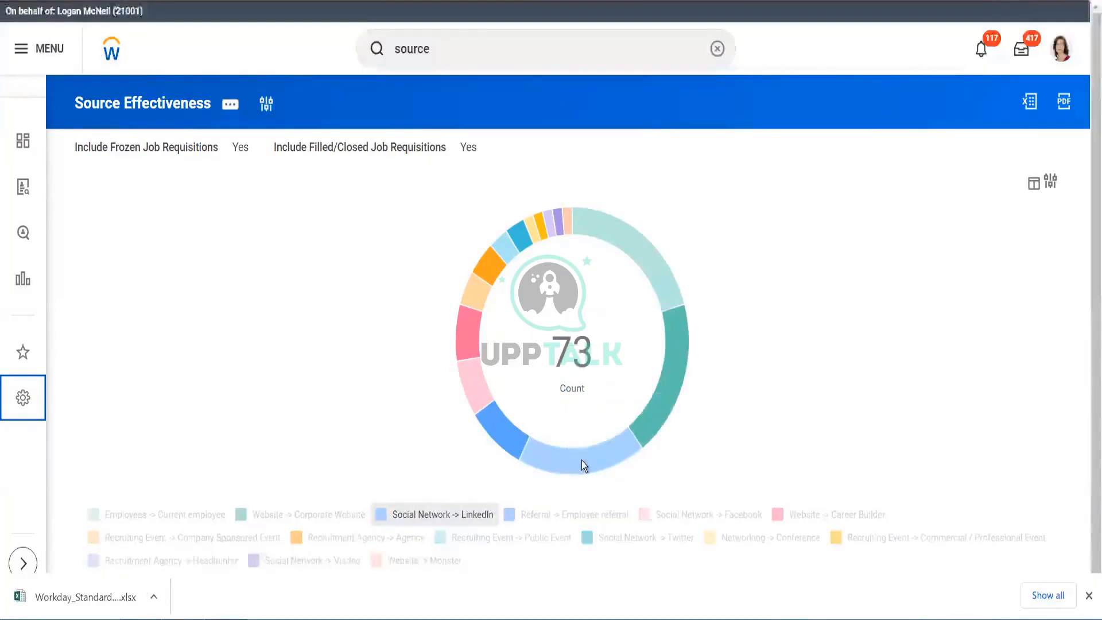
{"action": "left_click", "coordinate": [581, 460]}
{"action": "left_click", "coordinate": [563, 460]}
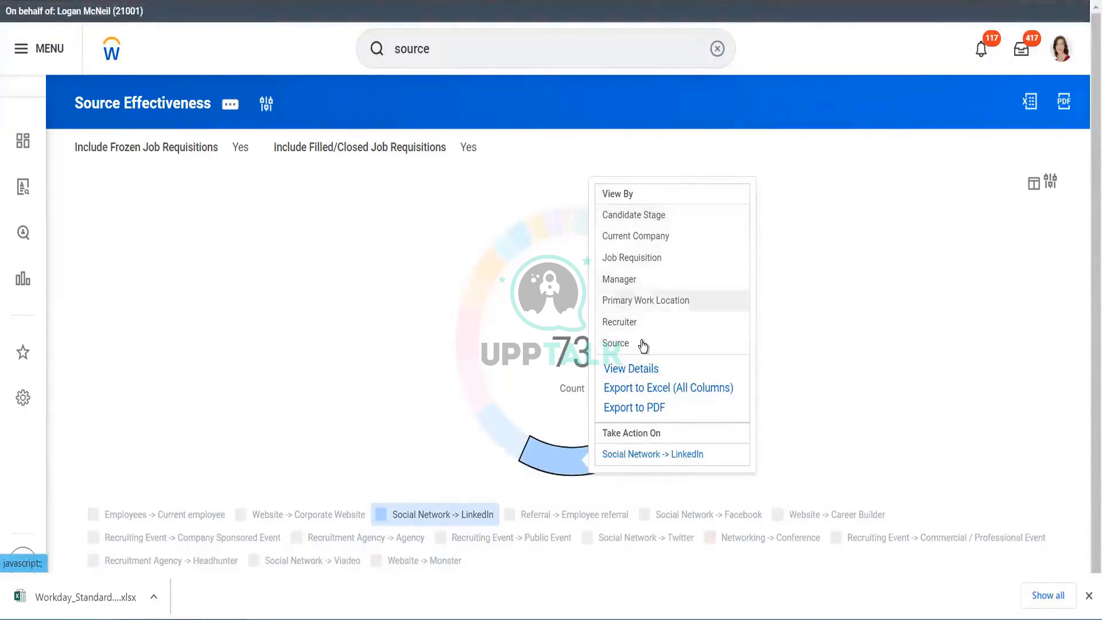
{"action": "left_click", "coordinate": [641, 391]}
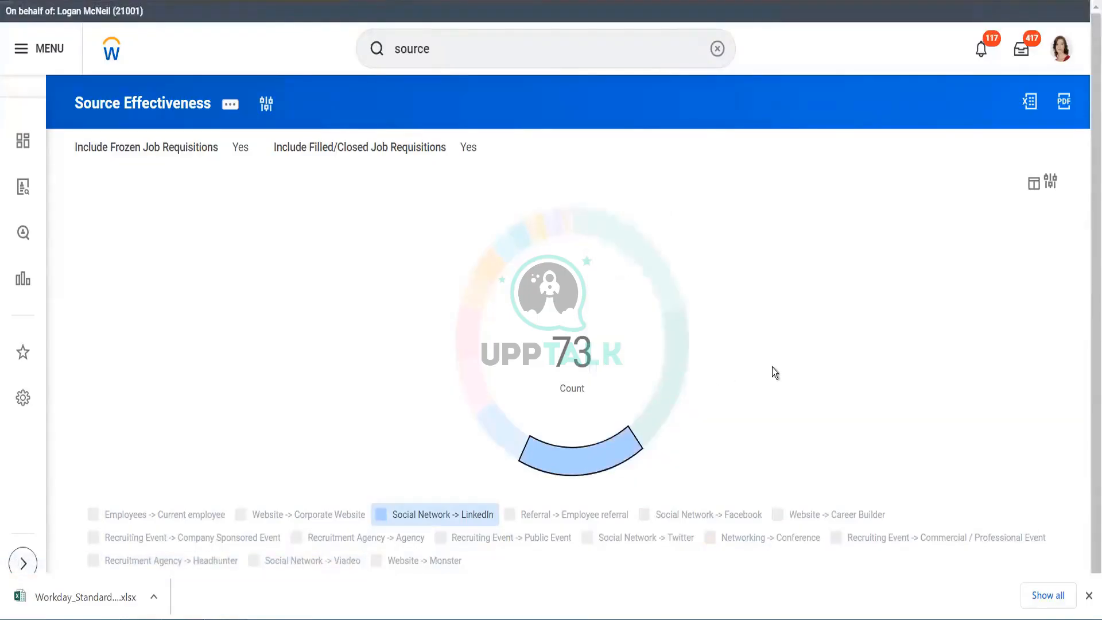
- Search for "diversity" and open the Diversity report dashboard
{"action": "left_click", "coordinate": [487, 48]}
{"action": "type", "text": "diversity"}
{"action": "left_click", "coordinate": [468, 113]}
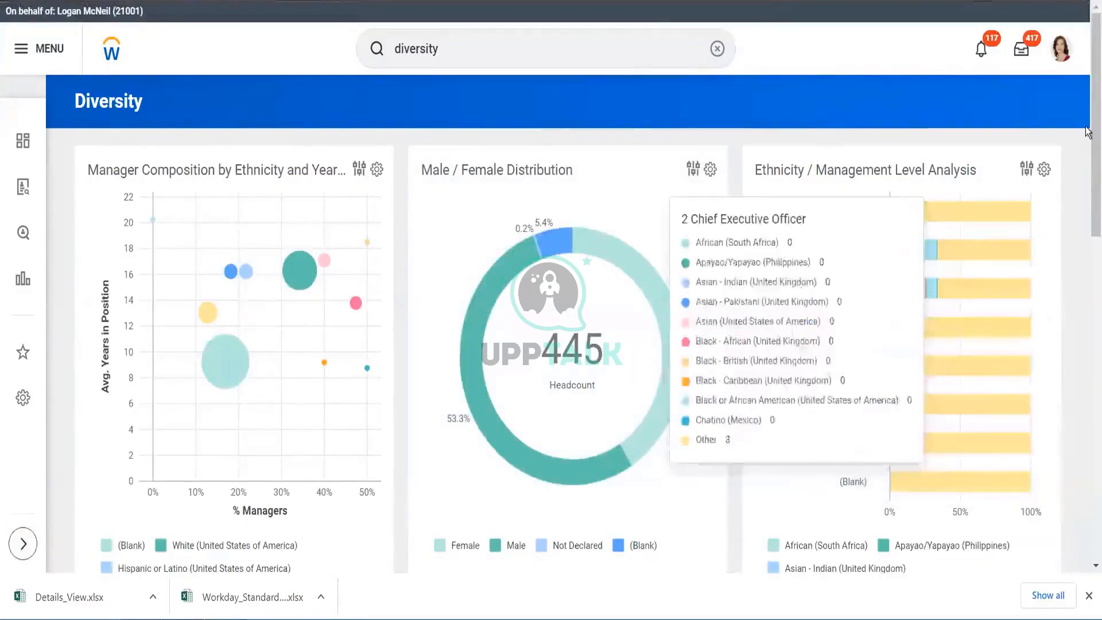
{"action": "left_click_drag", "start_coordinate": [1087, 135], "coordinate": [1087, 3]}
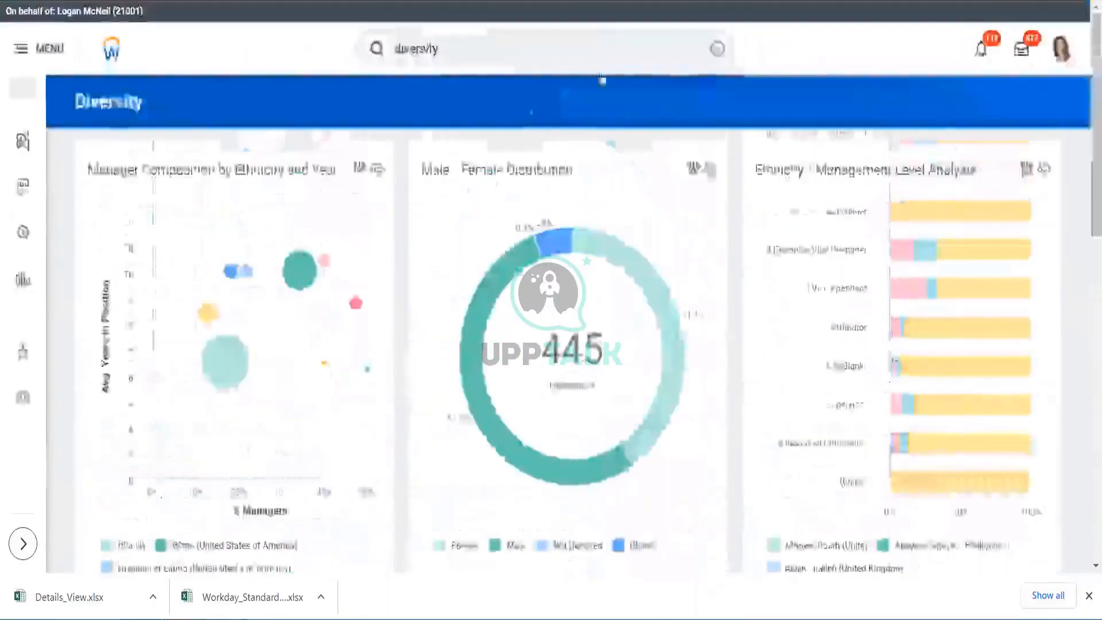
- Run a full search for "diversity" to list all matching tasks and reports
{"action": "left_click", "coordinate": [480, 47]}
{"action": "key", "text": "BackSpace"}
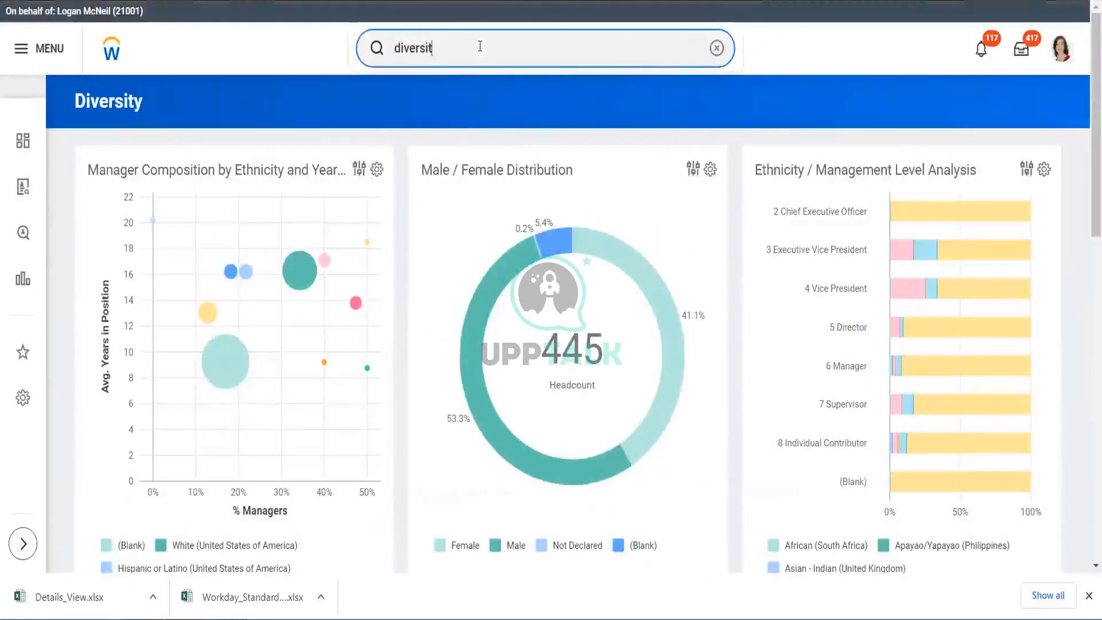
{"action": "type", "text": "y"}
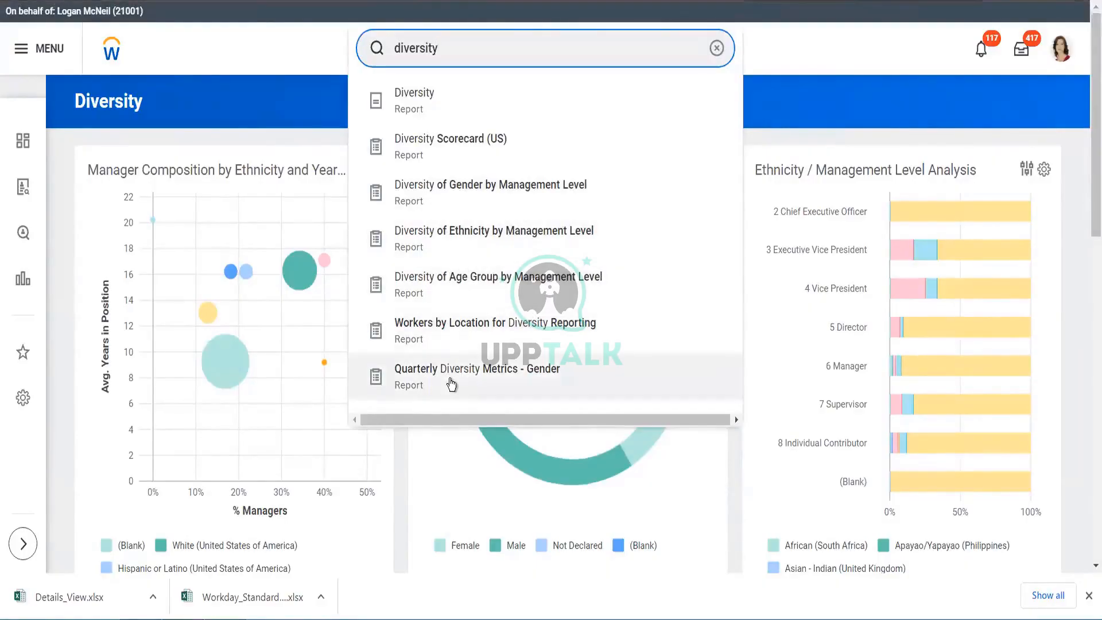
{"action": "key", "text": "Return"}
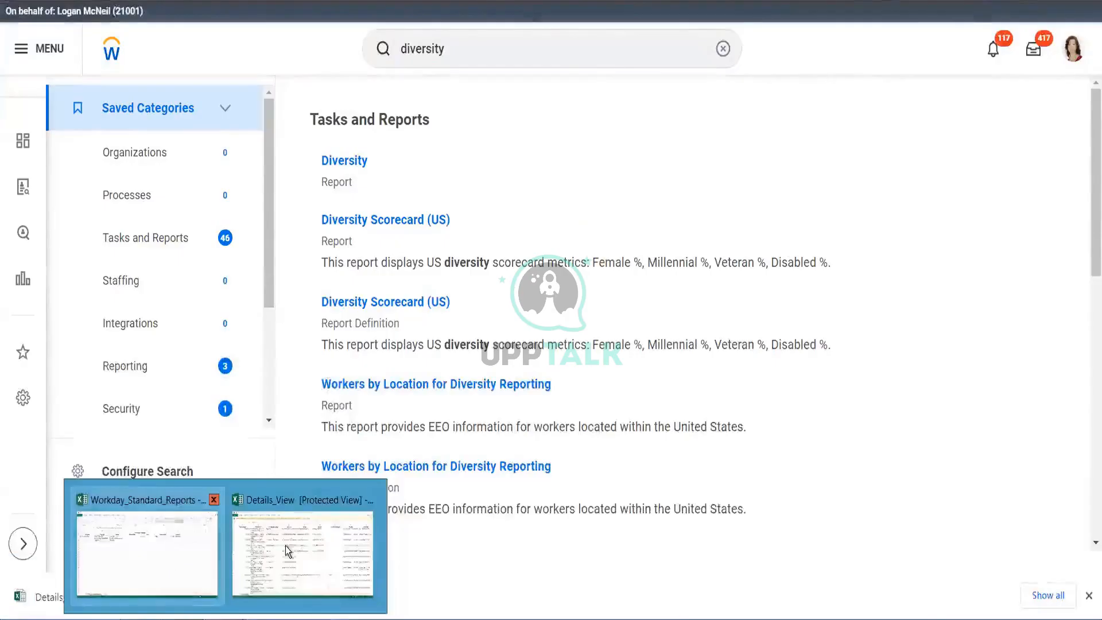
- Switch to the Excel standard reports list and clear the Report column filter by selecting all entries
{"action": "left_click", "coordinate": [191, 552]}
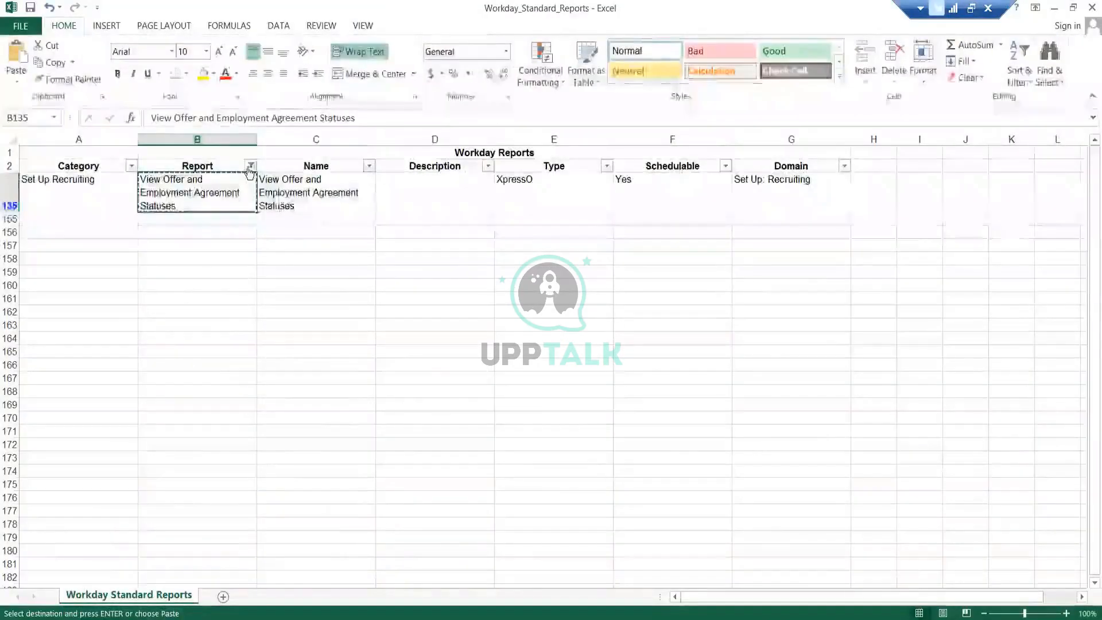
{"action": "left_click", "coordinate": [250, 166]}
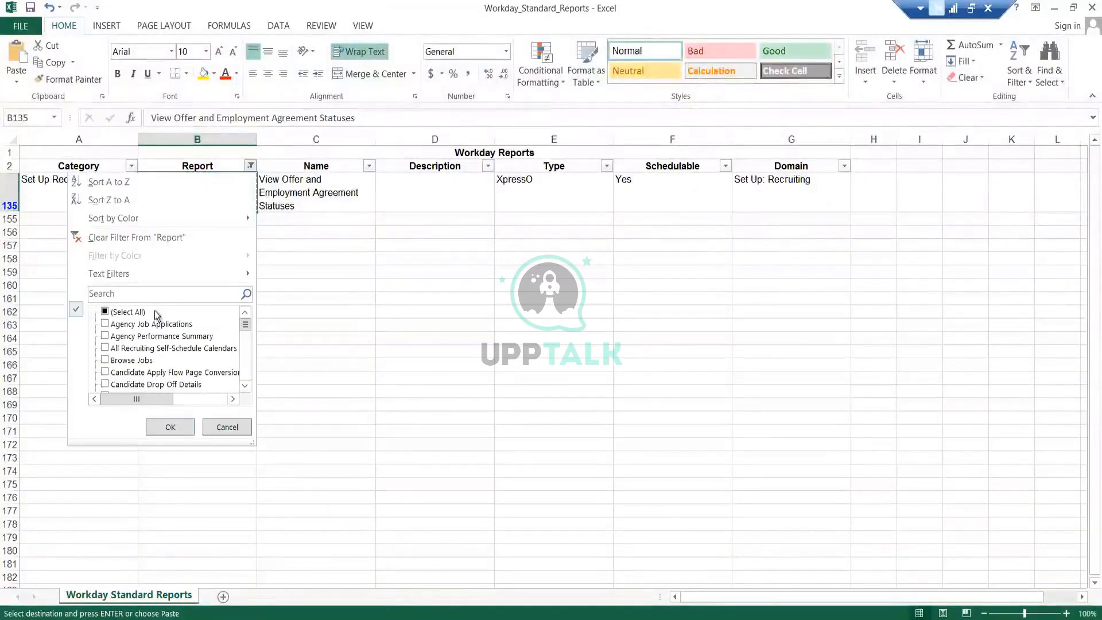
{"action": "left_click", "coordinate": [137, 313]}
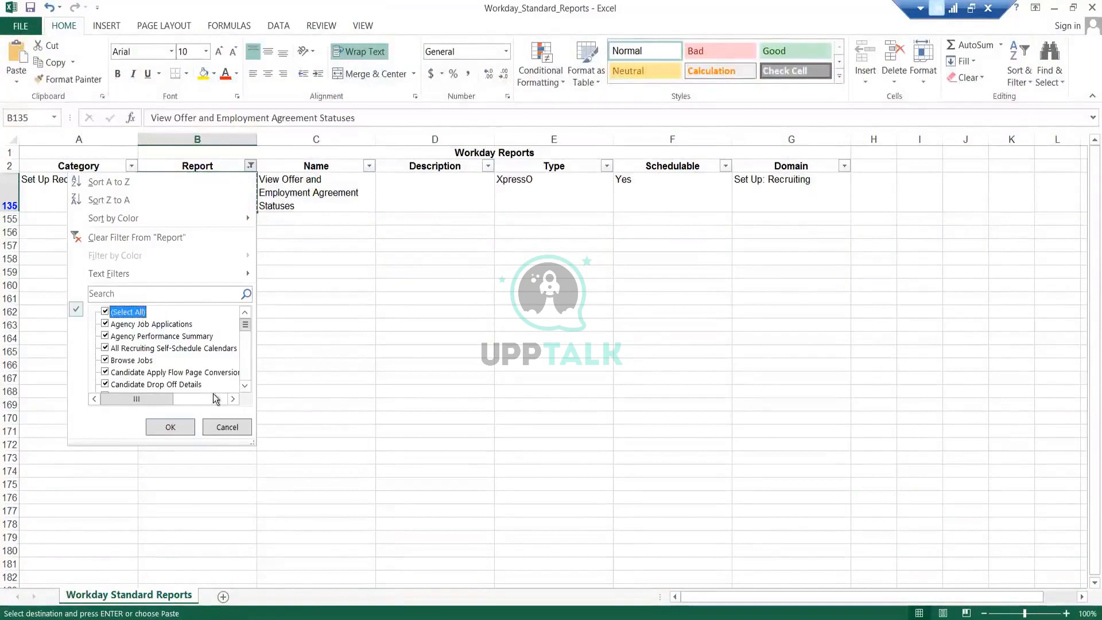
{"action": "left_click", "coordinate": [171, 427]}
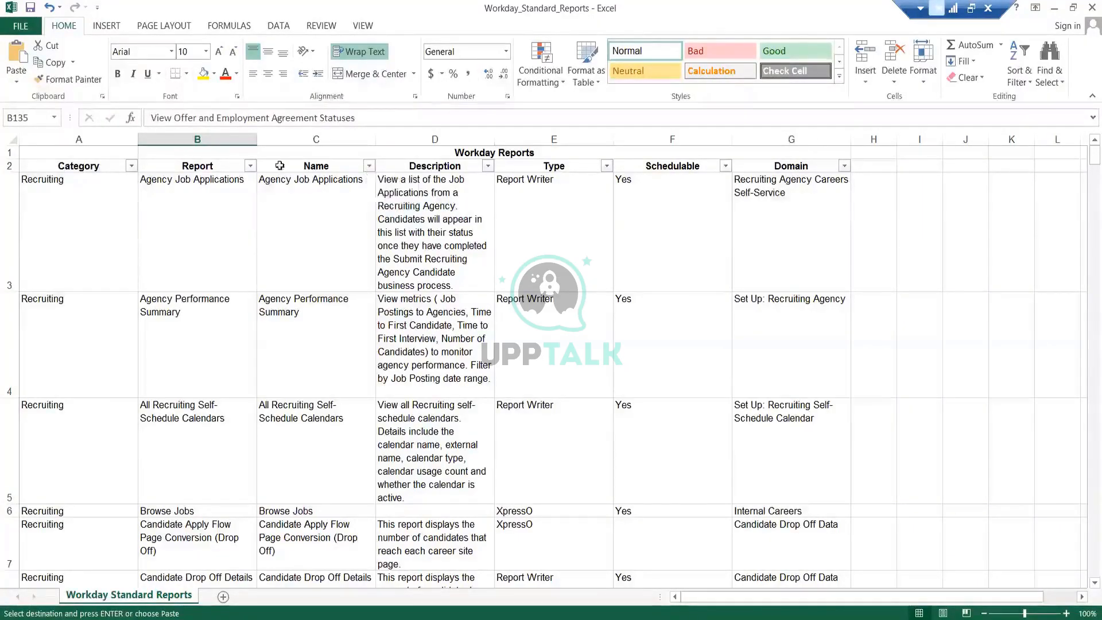
- Filter the Report column to reports containing "diversity"
{"action": "left_click", "coordinate": [251, 165]}
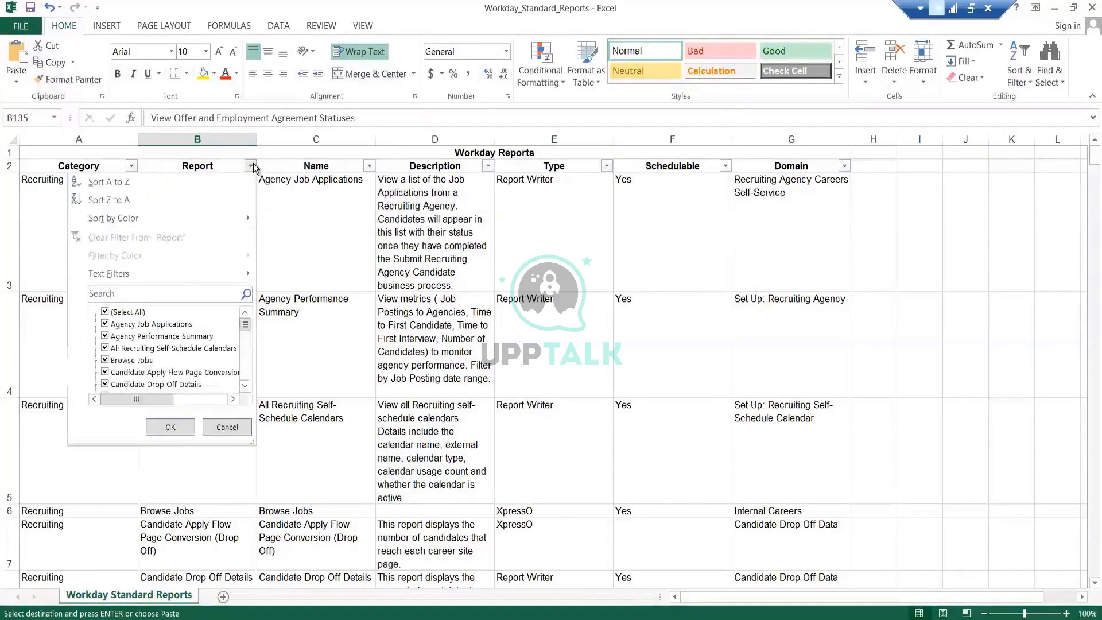
{"action": "left_click", "coordinate": [138, 315]}
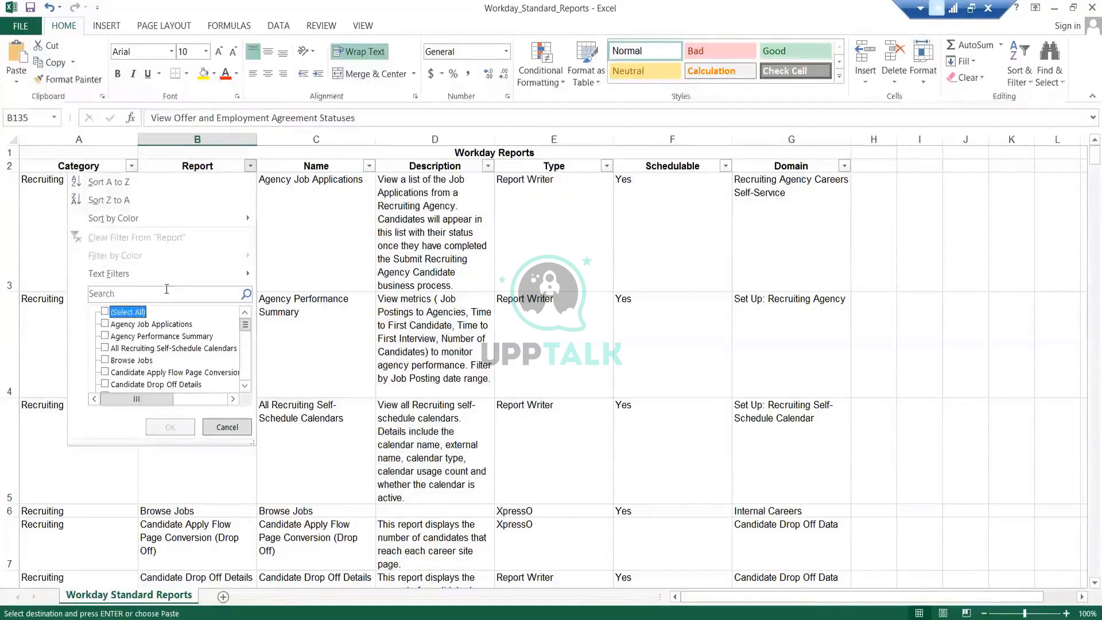
{"action": "left_click", "coordinate": [167, 293]}
{"action": "type", "text": "d"}
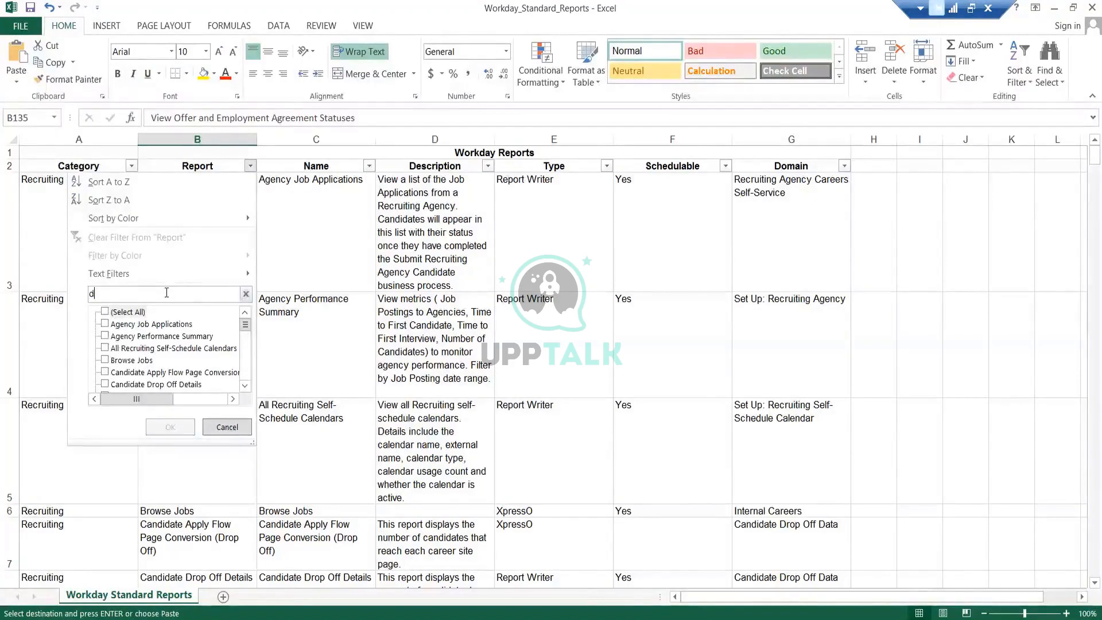
{"action": "type", "text": "iversity"}
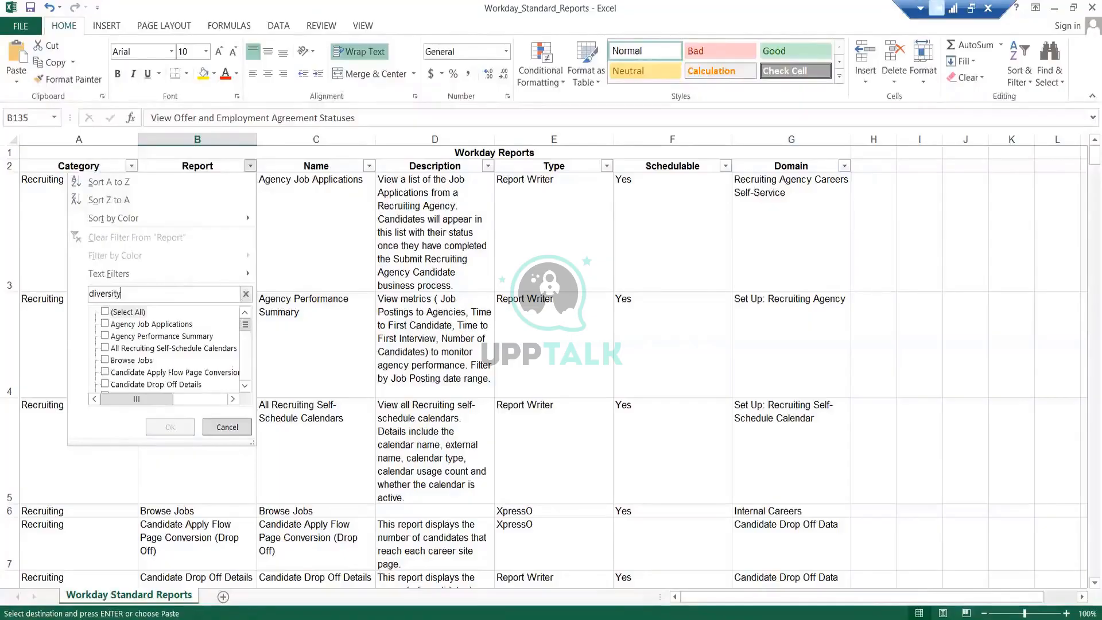
{"action": "key", "text": "Return"}
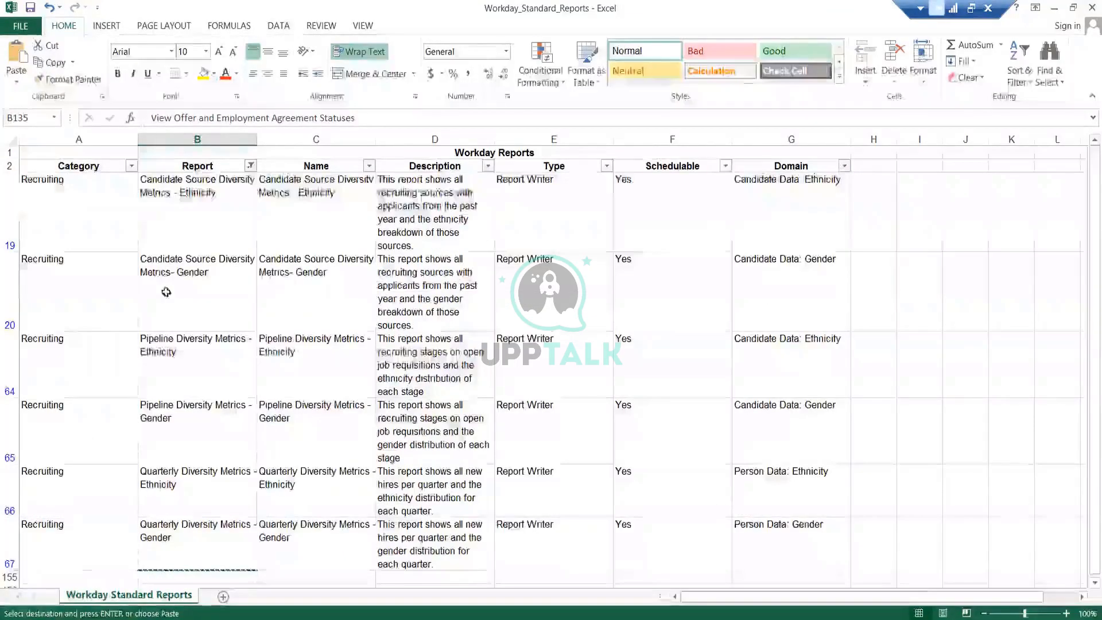
- Review the filtered diversity report names and their domains in the sheet
{"action": "left_click", "coordinate": [191, 219]}
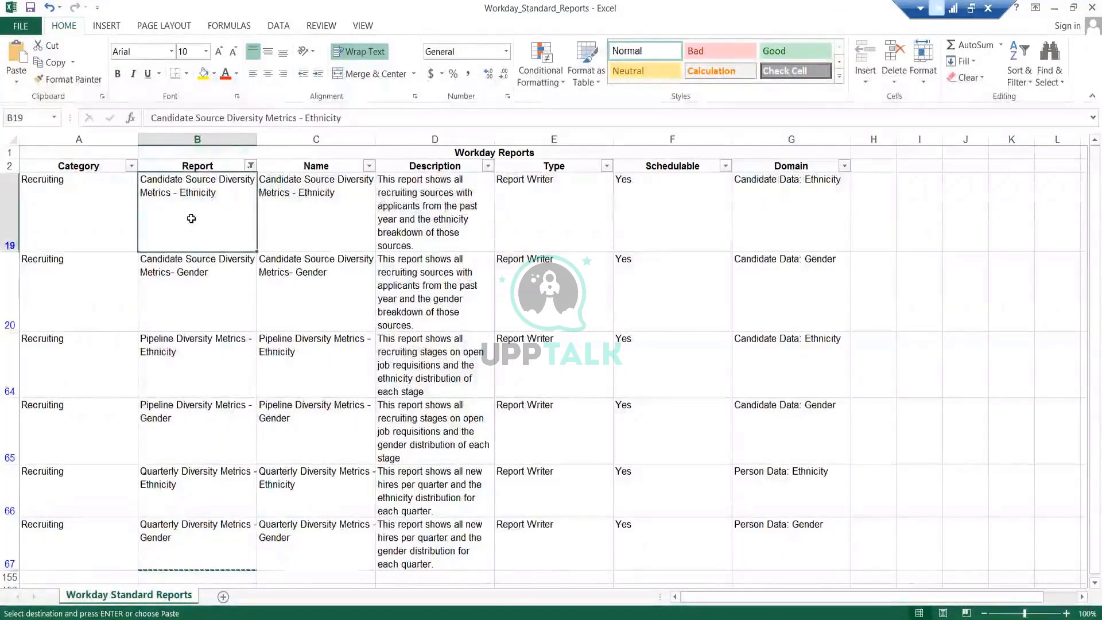
{"action": "key", "text": "ctrl+shift+Down"}
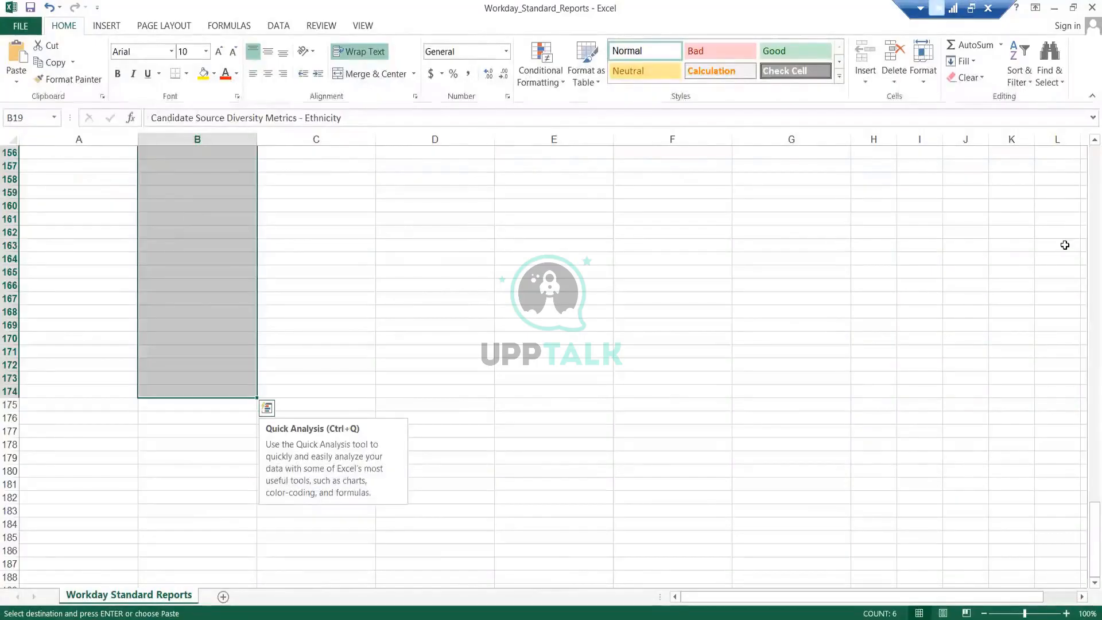
{"action": "scroll", "coordinate": [1086, 298], "scroll_direction": "up", "scroll_amount": 3}
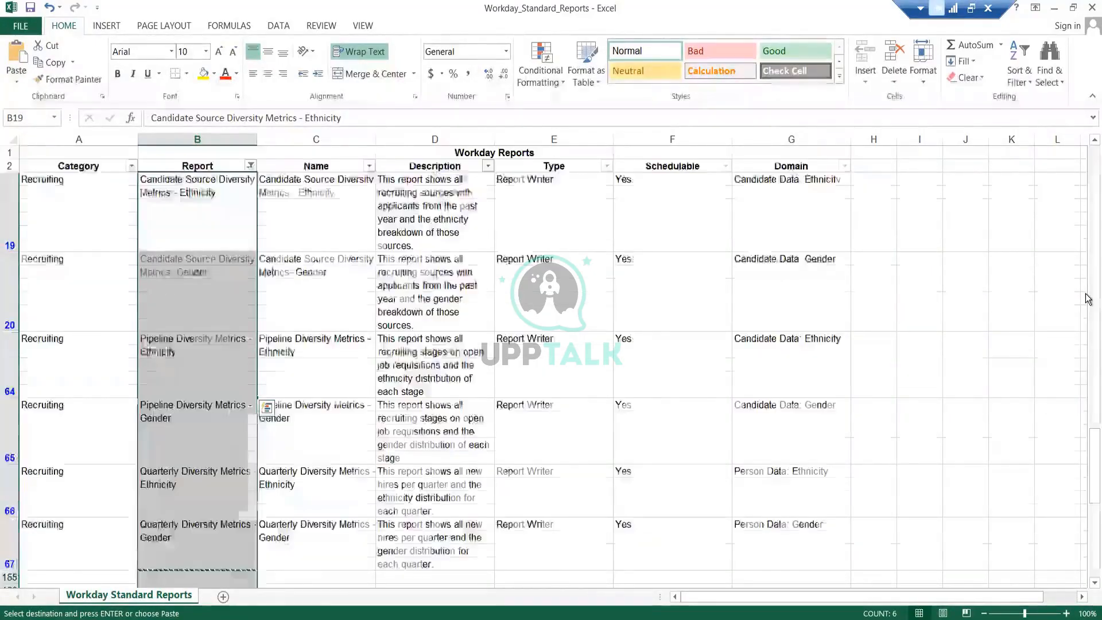
{"action": "left_click", "coordinate": [313, 347]}
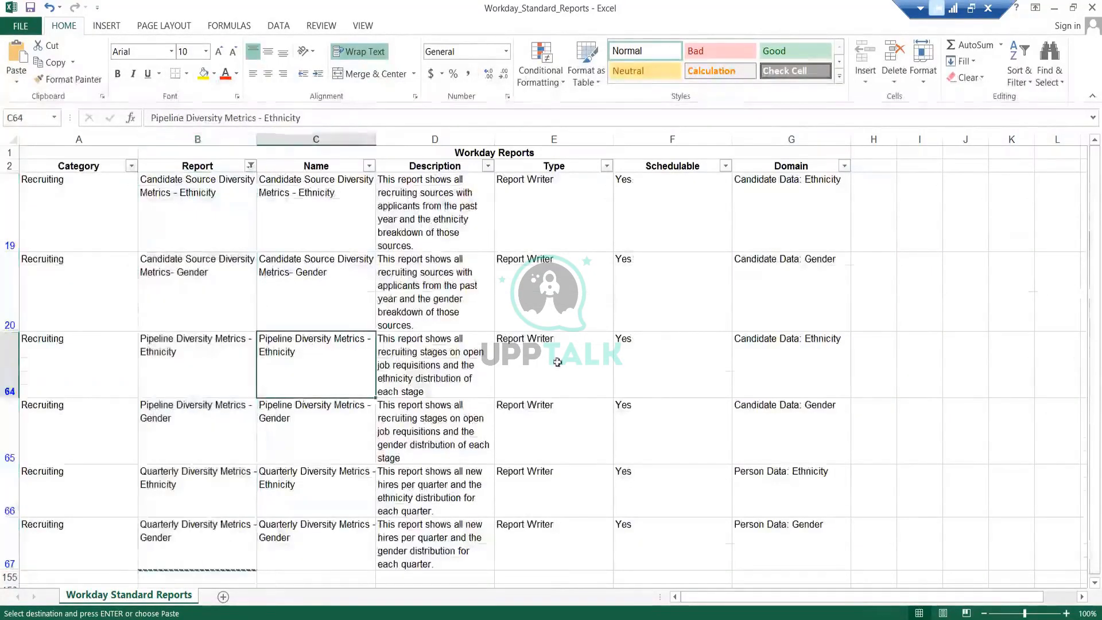
{"action": "left_click", "coordinate": [203, 205]}
{"action": "left_click_drag", "start_coordinate": [204, 204], "coordinate": [226, 526]}
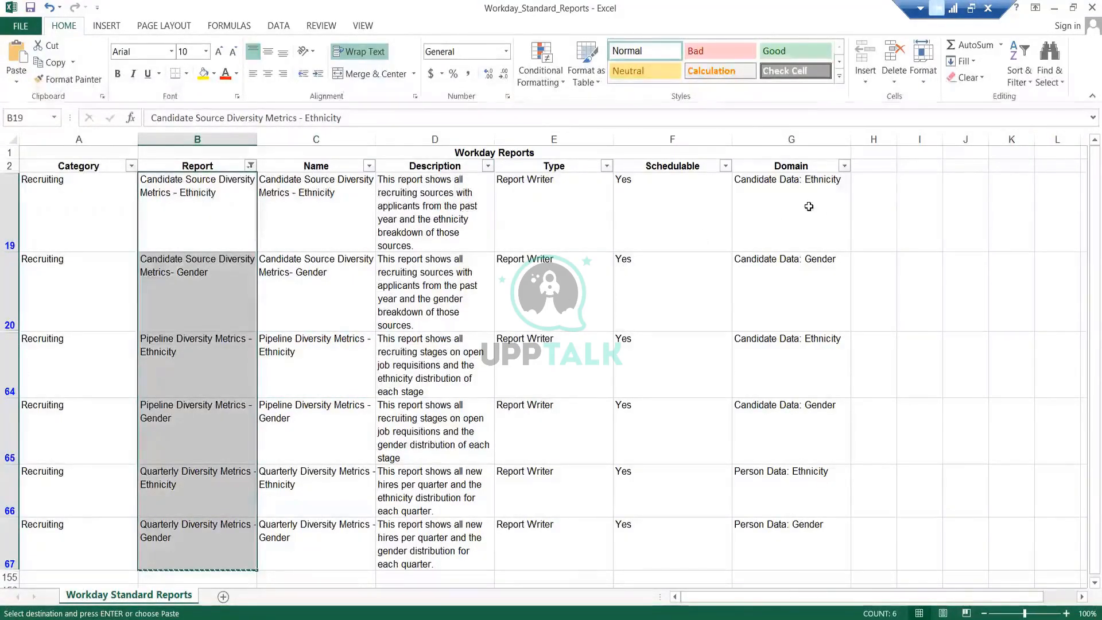
{"action": "left_click_drag", "start_coordinate": [810, 208], "coordinate": [812, 537]}
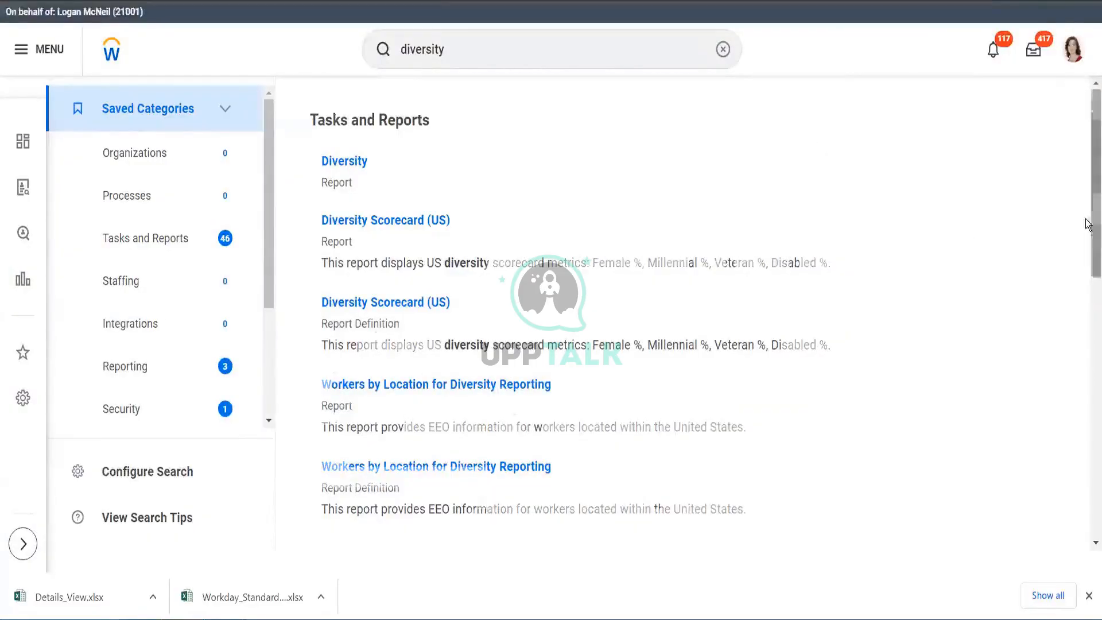
- Browse all diversity tasks and reports in the Workday search results
{"action": "scroll", "coordinate": [1086, 184], "scroll_direction": "down", "scroll_amount": 3}
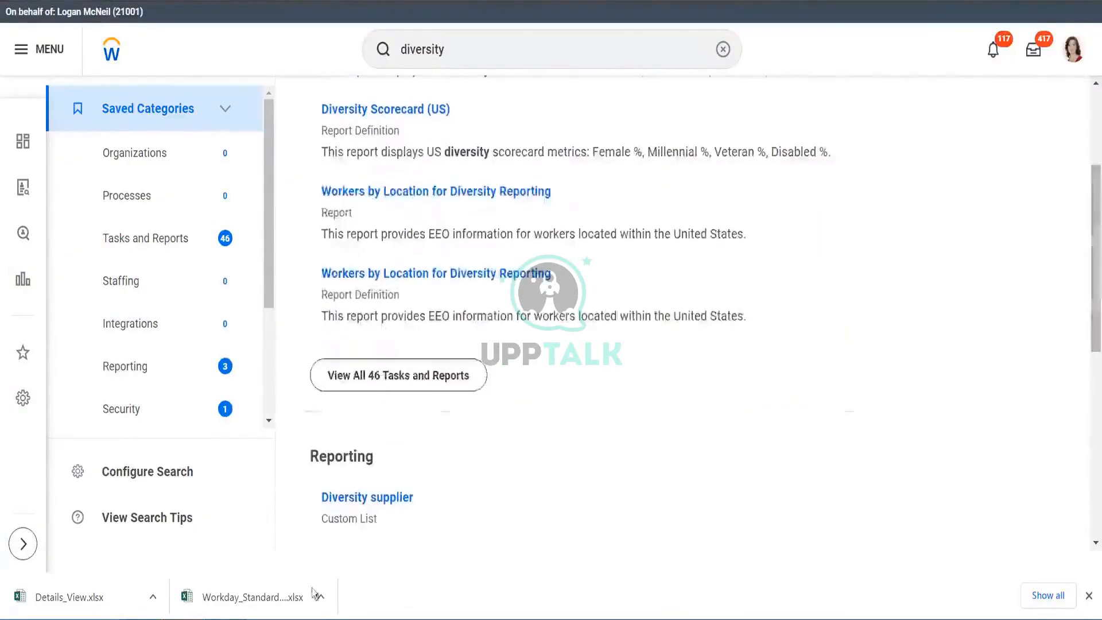
{"action": "left_click", "coordinate": [450, 383]}
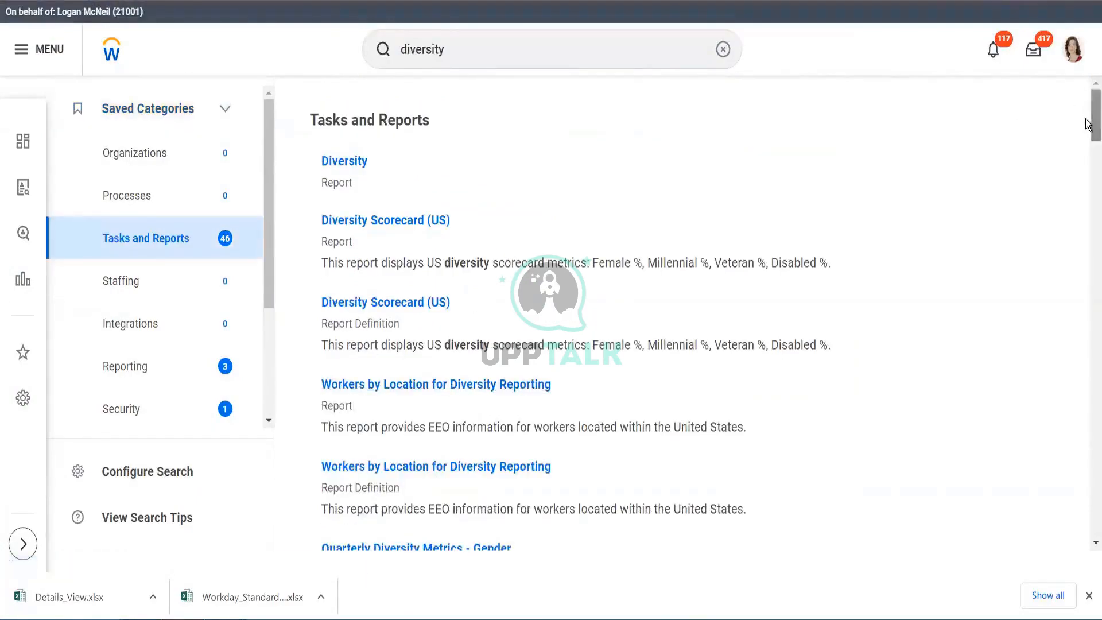
{"action": "left_click_drag", "start_coordinate": [1086, 123], "coordinate": [1086, 230]}
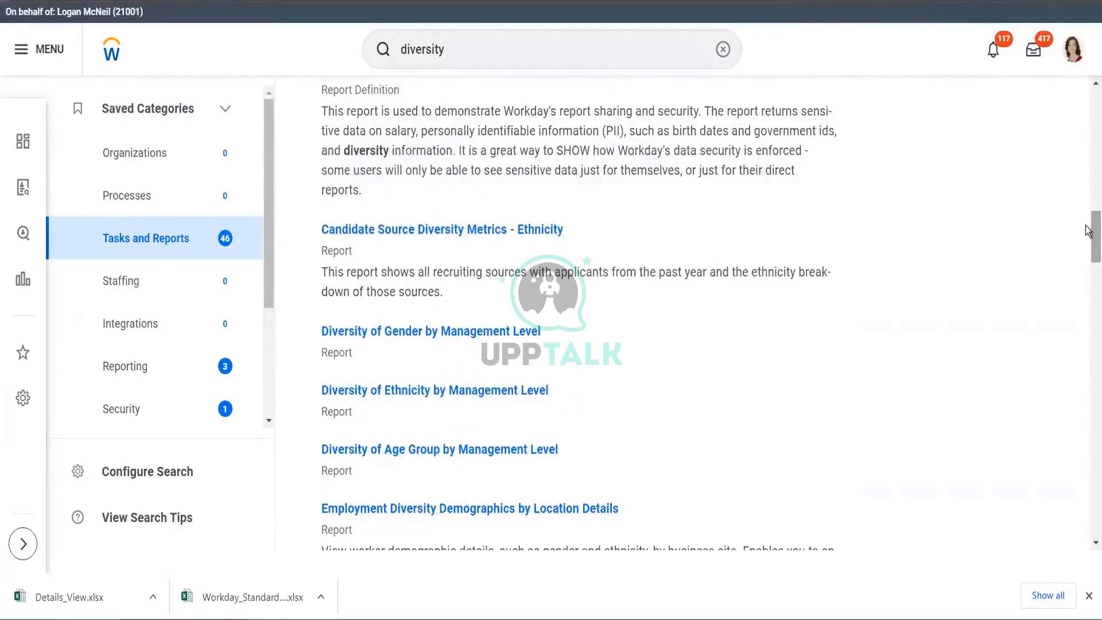
{"action": "left_click_drag", "start_coordinate": [1088, 229], "coordinate": [1087, 262]}
{"action": "left_click_drag", "start_coordinate": [1089, 273], "coordinate": [1089, 214]}
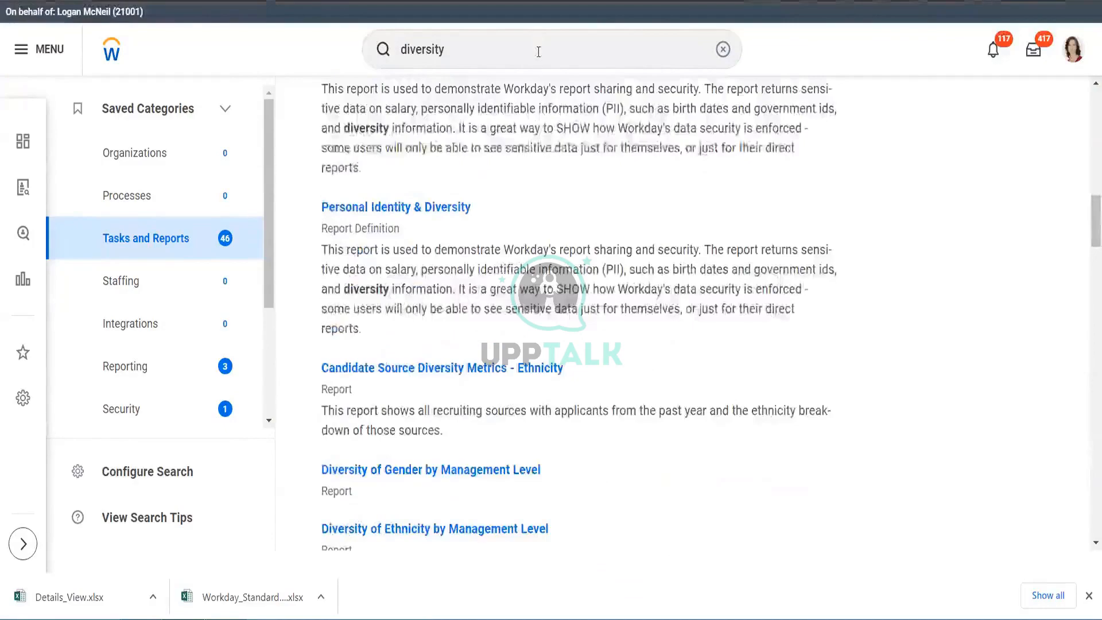
- Run the Workday Standard Reports report with Report Categories left empty and view its output
{"action": "left_click", "coordinate": [538, 52]}
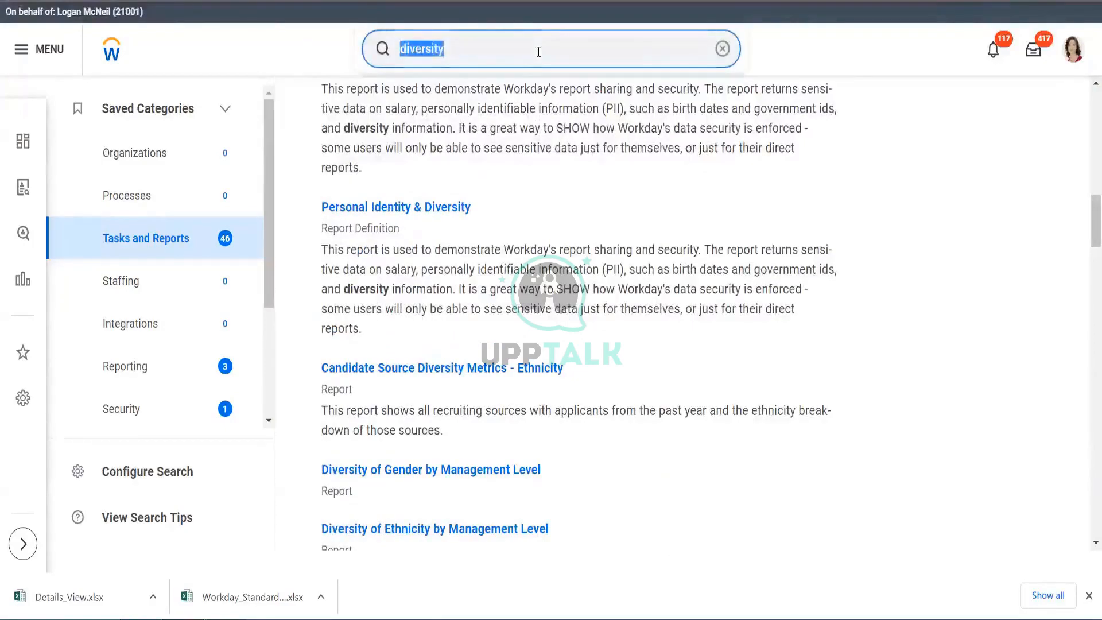
{"action": "type", "text": "workda"}
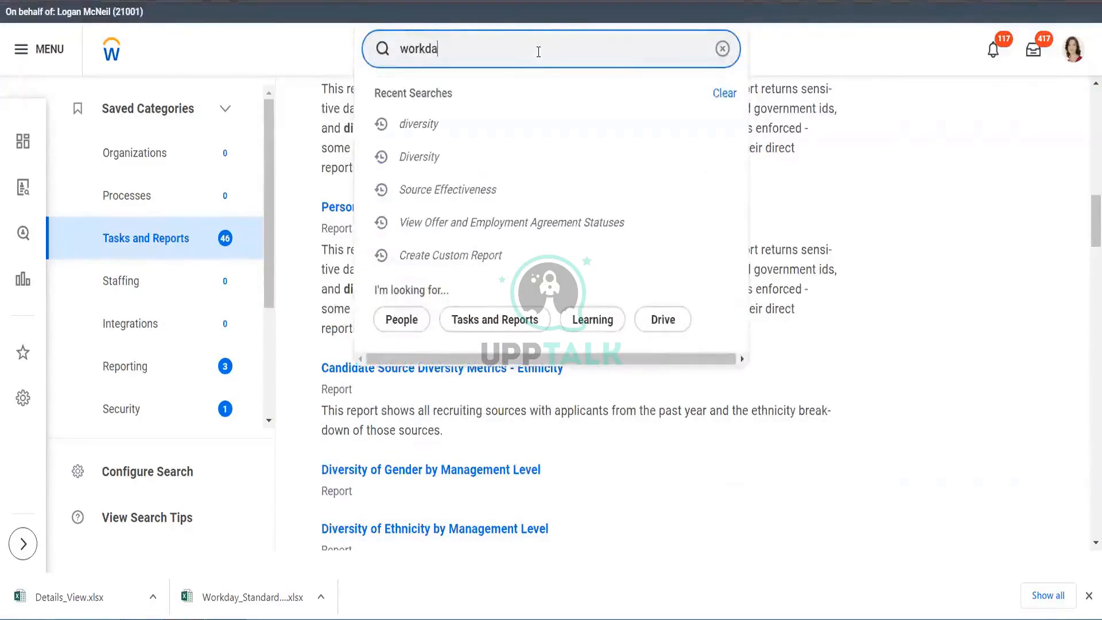
{"action": "type", "text": "y standar"}
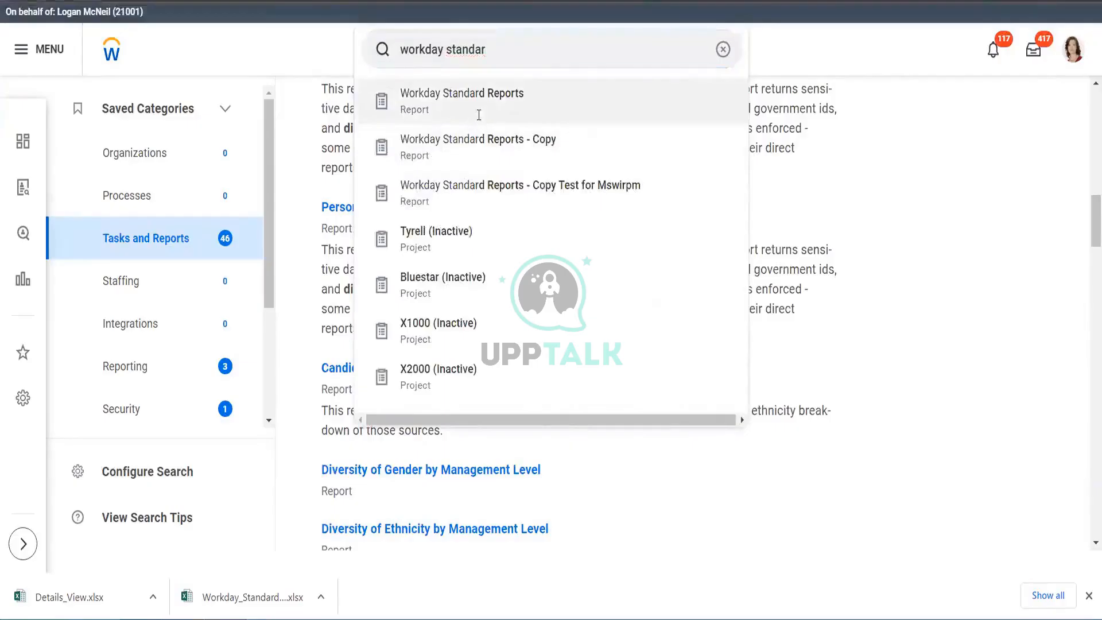
{"action": "left_click", "coordinate": [395, 349]}
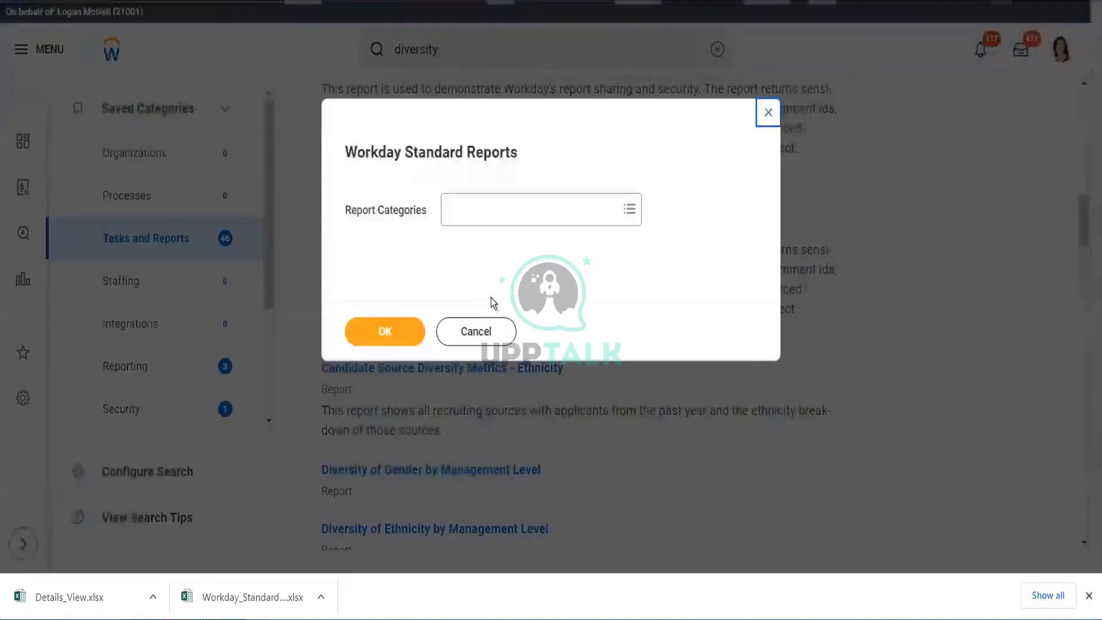
{"action": "left_click", "coordinate": [483, 210]}
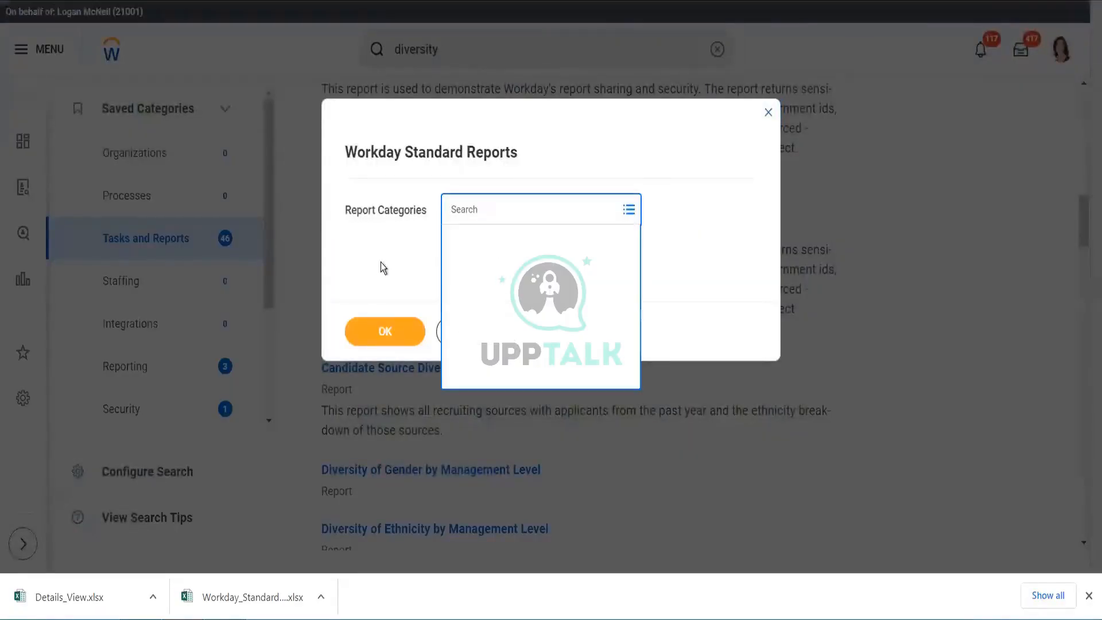
{"action": "left_click", "coordinate": [384, 332]}
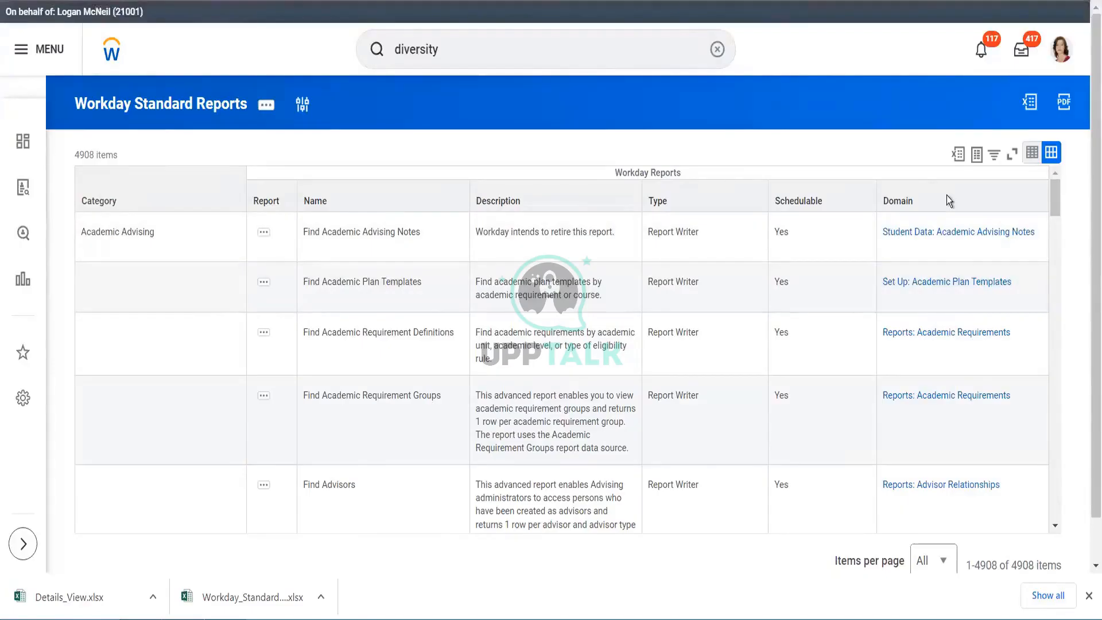
{"action": "left_click", "coordinate": [149, 196]}
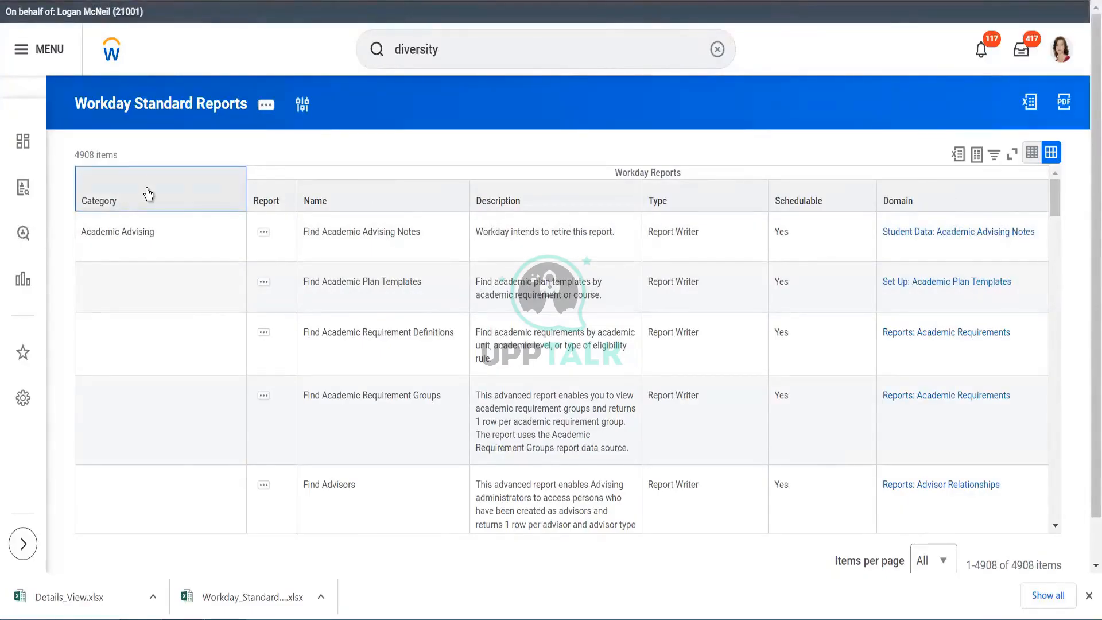
{"action": "left_click", "coordinate": [563, 143]}
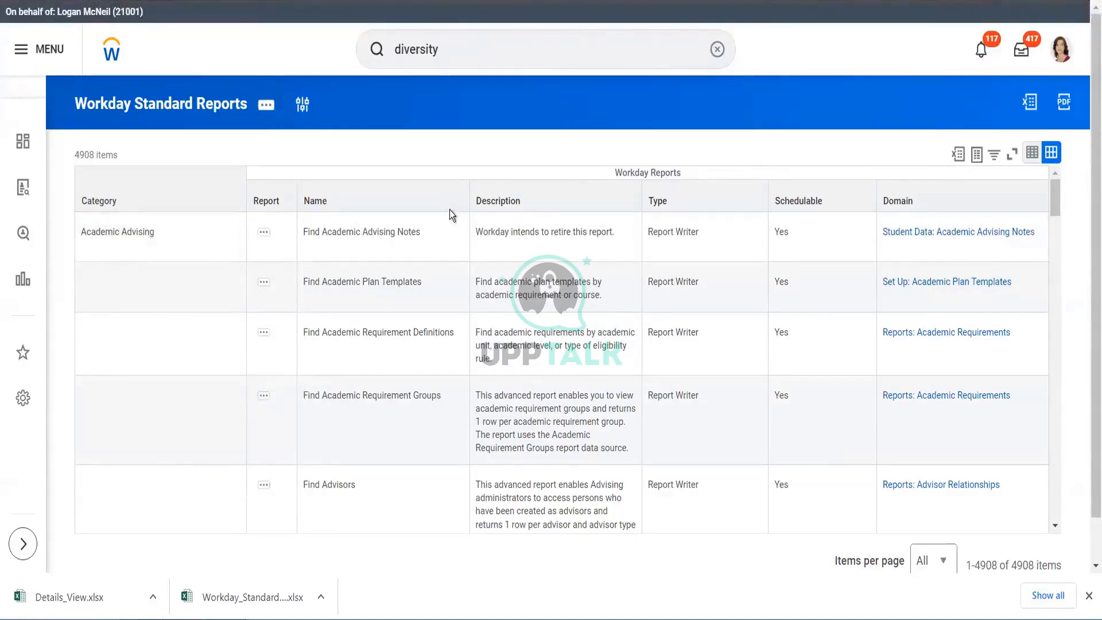
{"action": "left_click", "coordinate": [457, 41]}
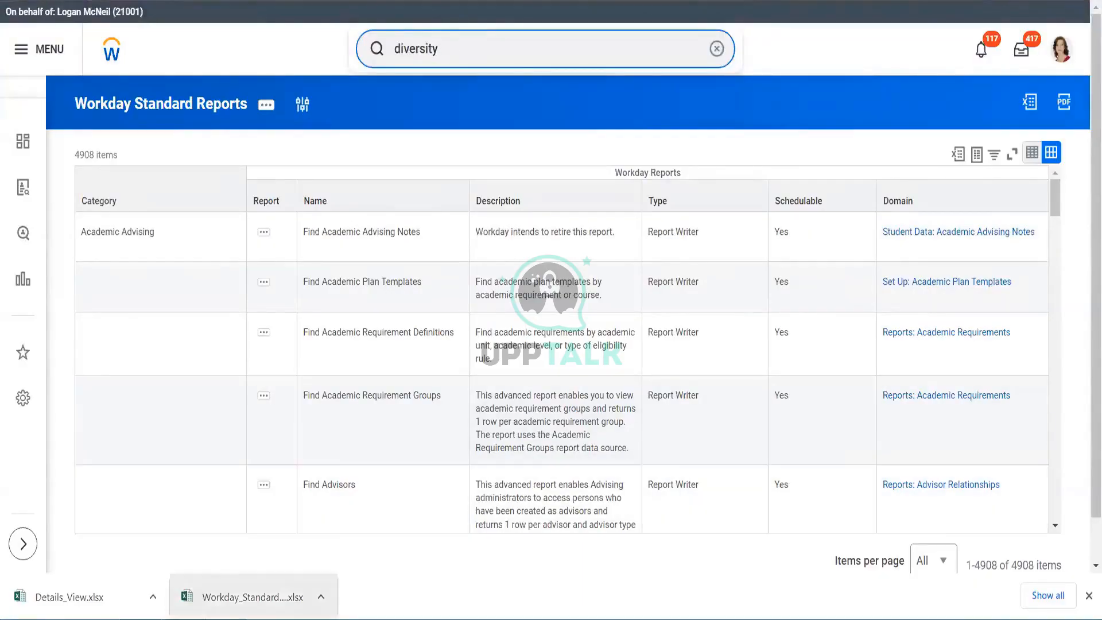
- Switch back to the Workday_Standard_Reports workbook and reset the Report column filter to select all entries
{"action": "mouse_move", "coordinate": [226, 619]}
{"action": "mouse_move", "coordinate": [185, 619]}
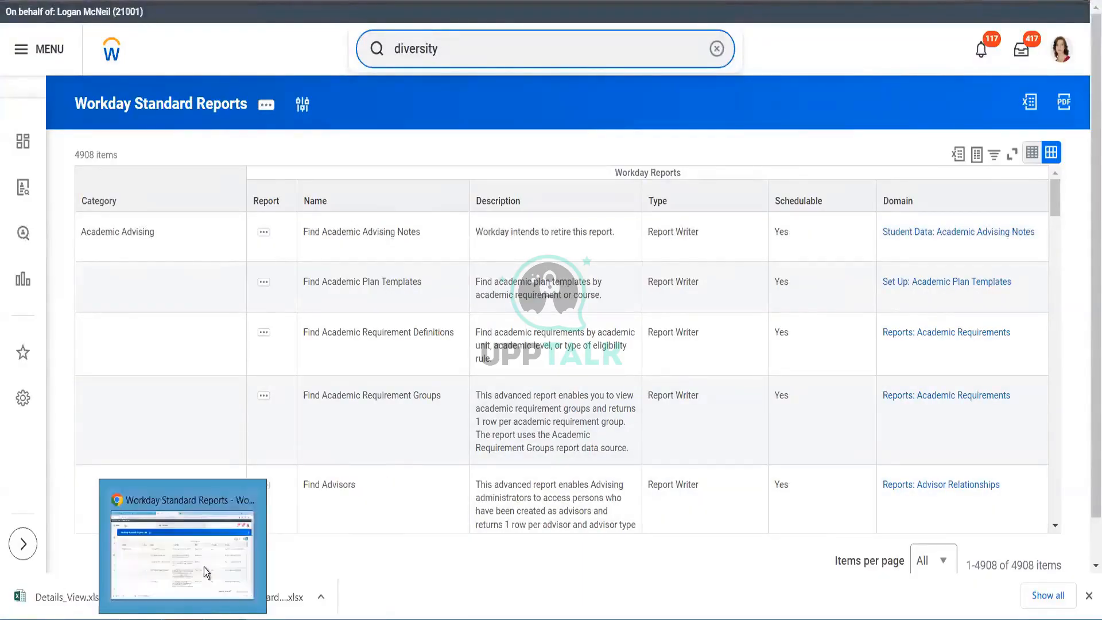
{"action": "left_click", "coordinate": [204, 566]}
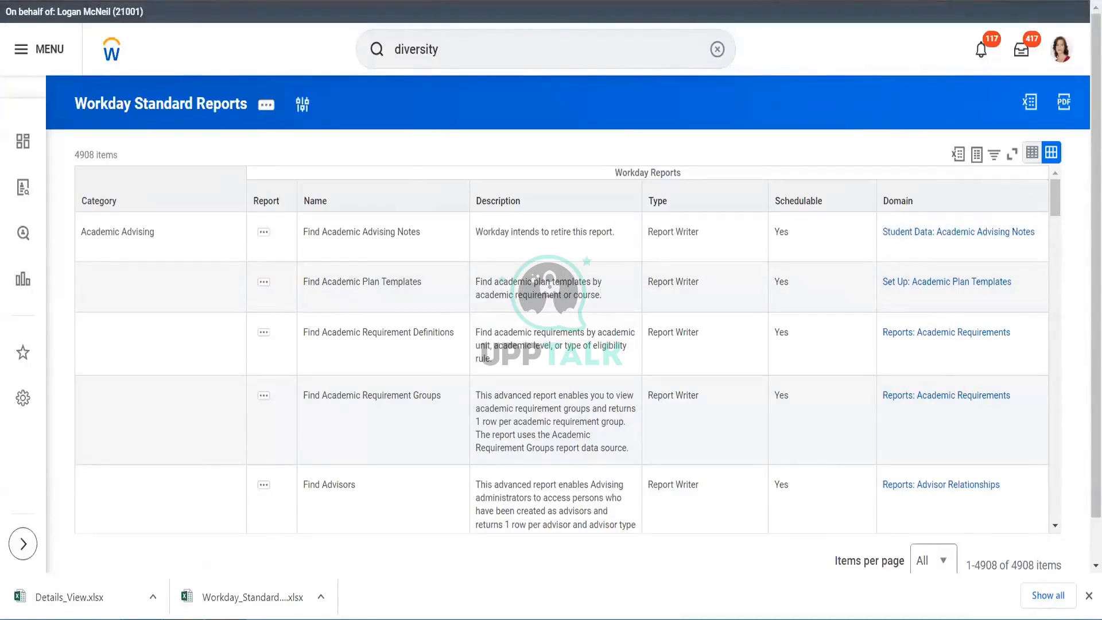
{"action": "mouse_move", "coordinate": [283, 578]}
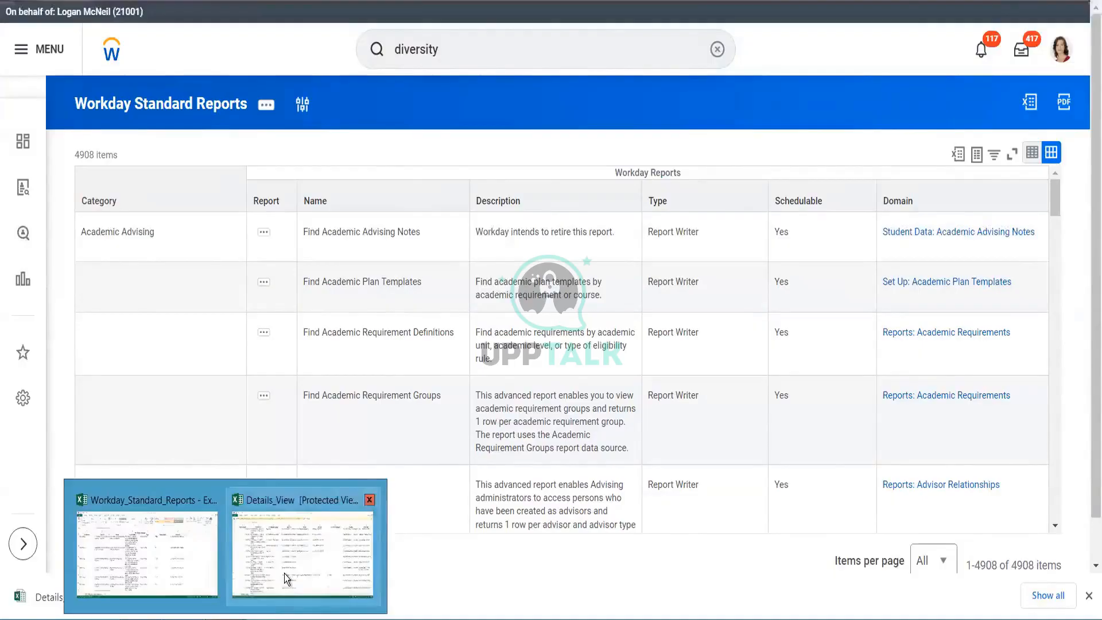
{"action": "left_click", "coordinate": [177, 555]}
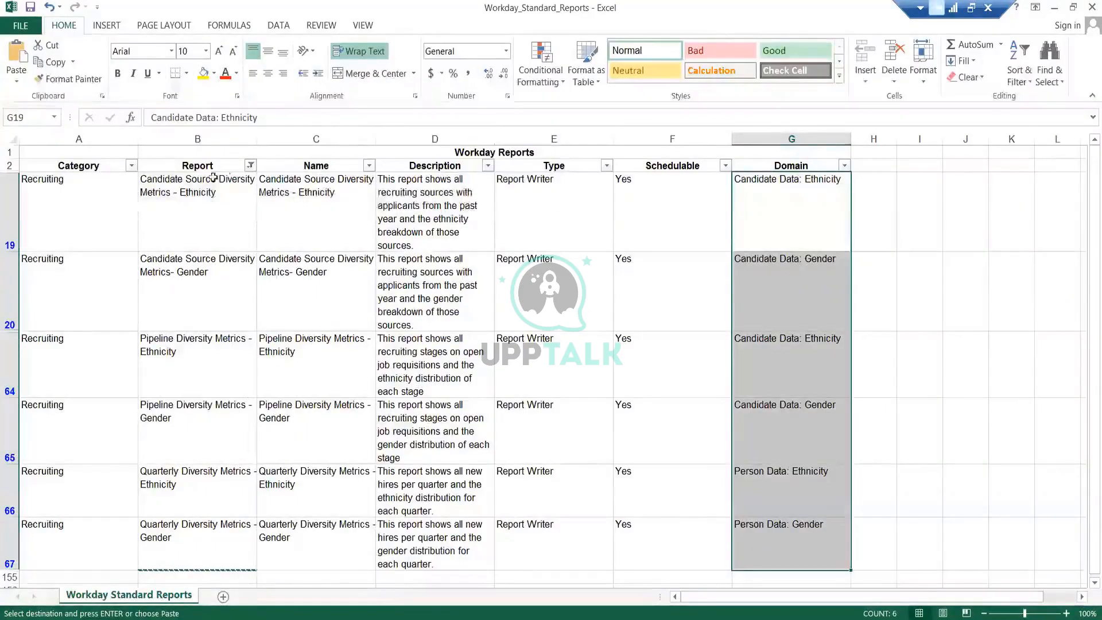
{"action": "left_click", "coordinate": [250, 166]}
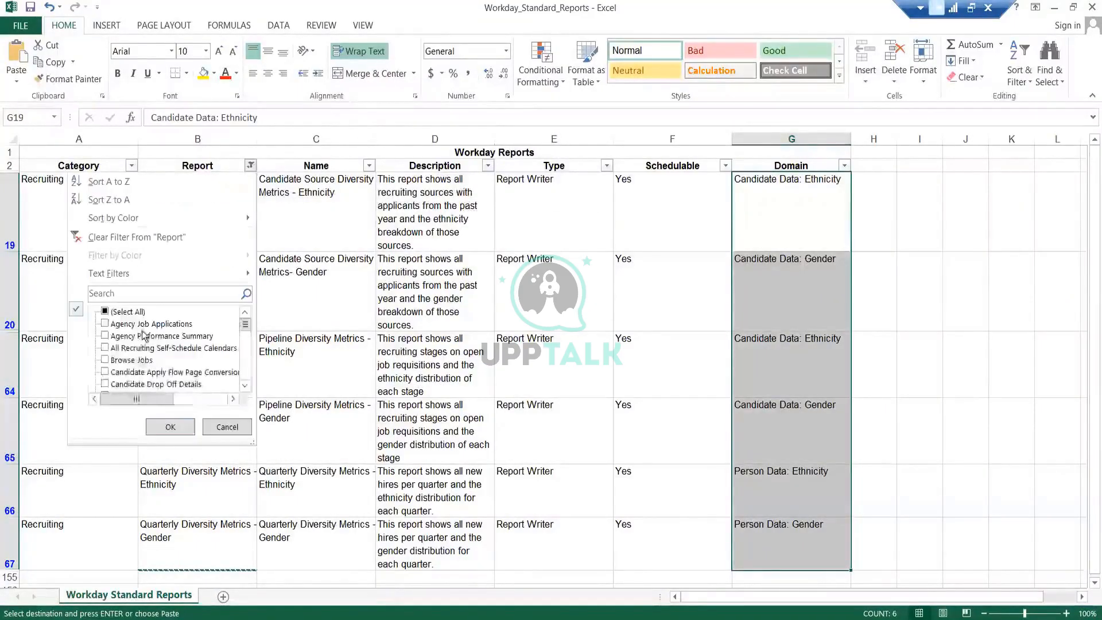
{"action": "left_click", "coordinate": [135, 314]}
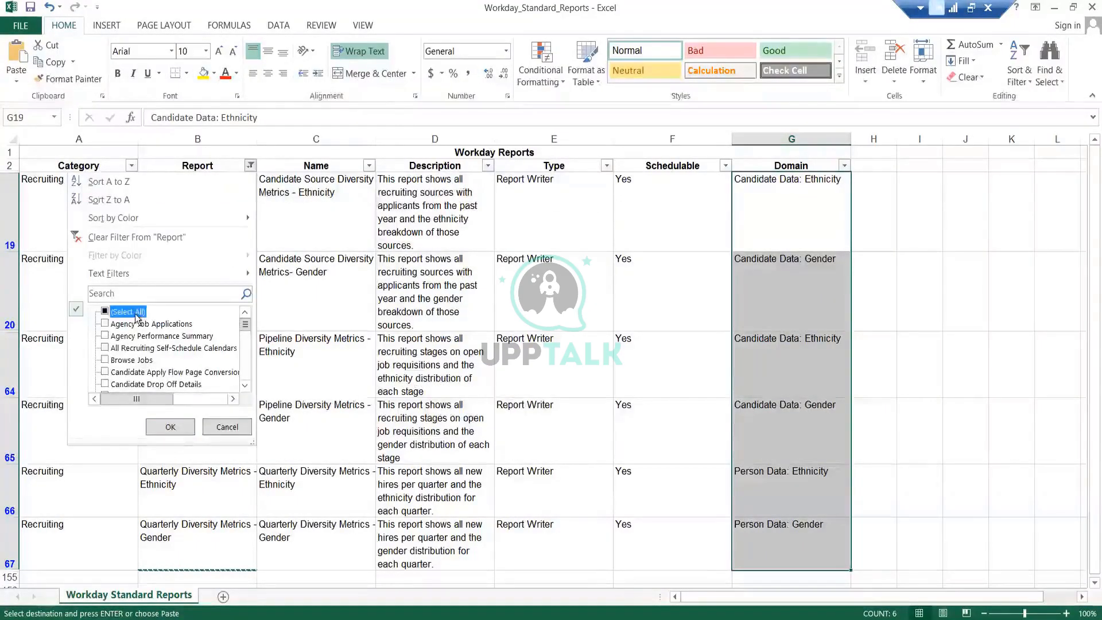
{"action": "left_click", "coordinate": [171, 428]}
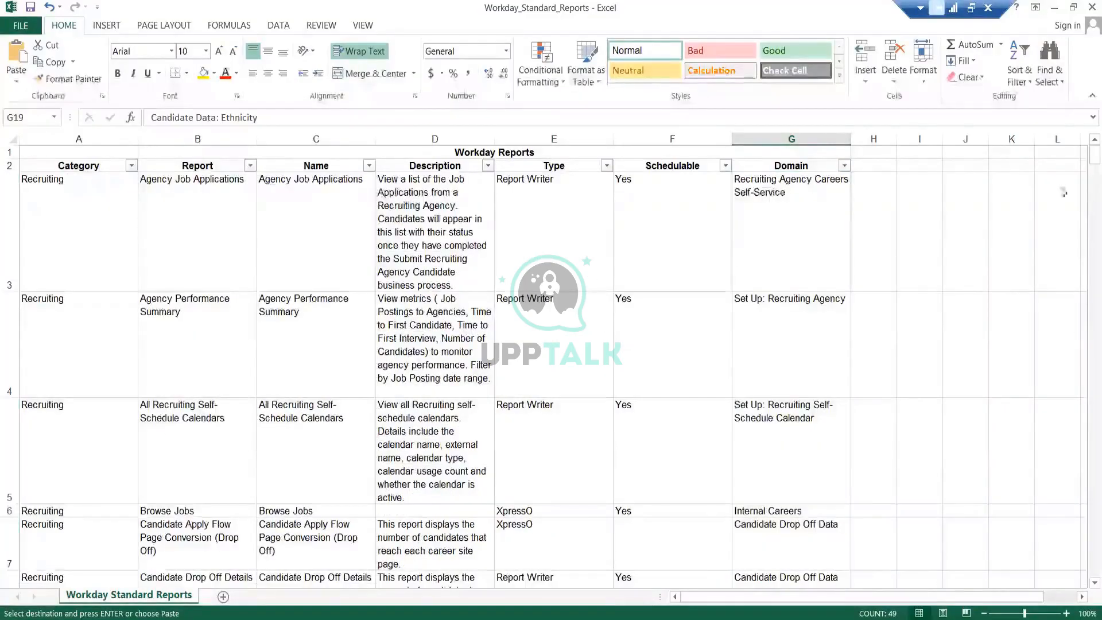
- Filter the Report column to reports containing "job"
{"action": "left_click", "coordinate": [322, 433]}
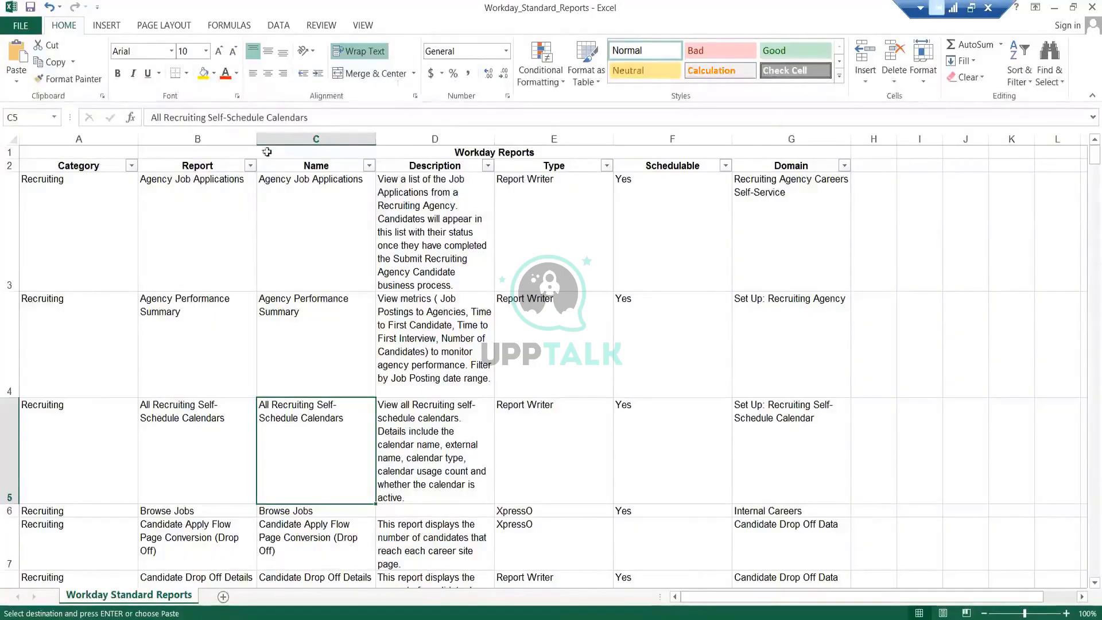
{"action": "left_click", "coordinate": [251, 166]}
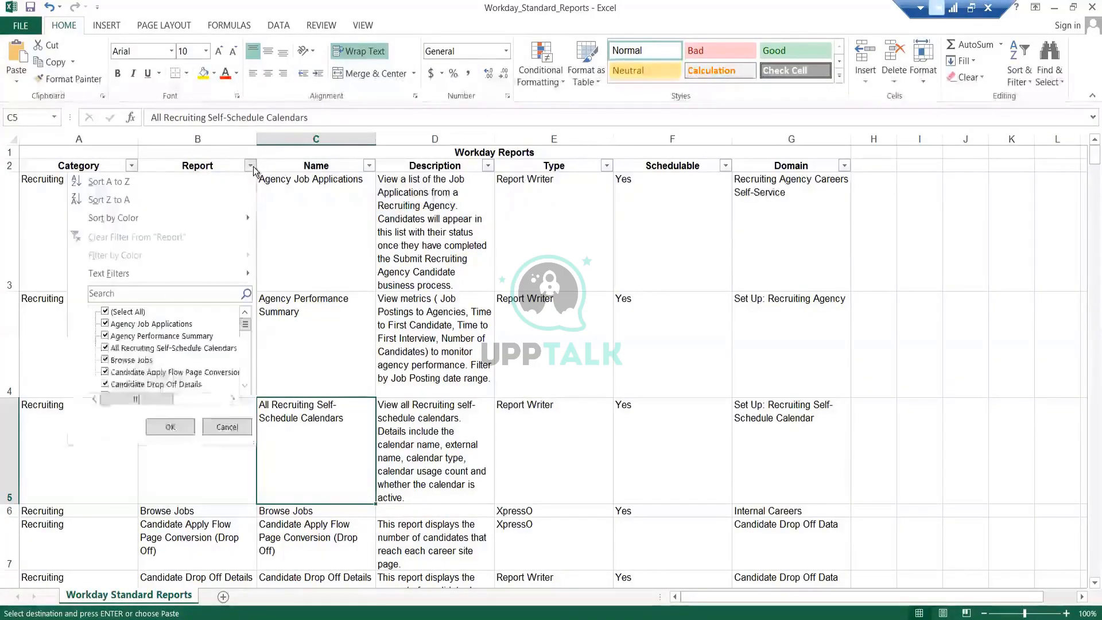
{"action": "left_click", "coordinate": [123, 313]}
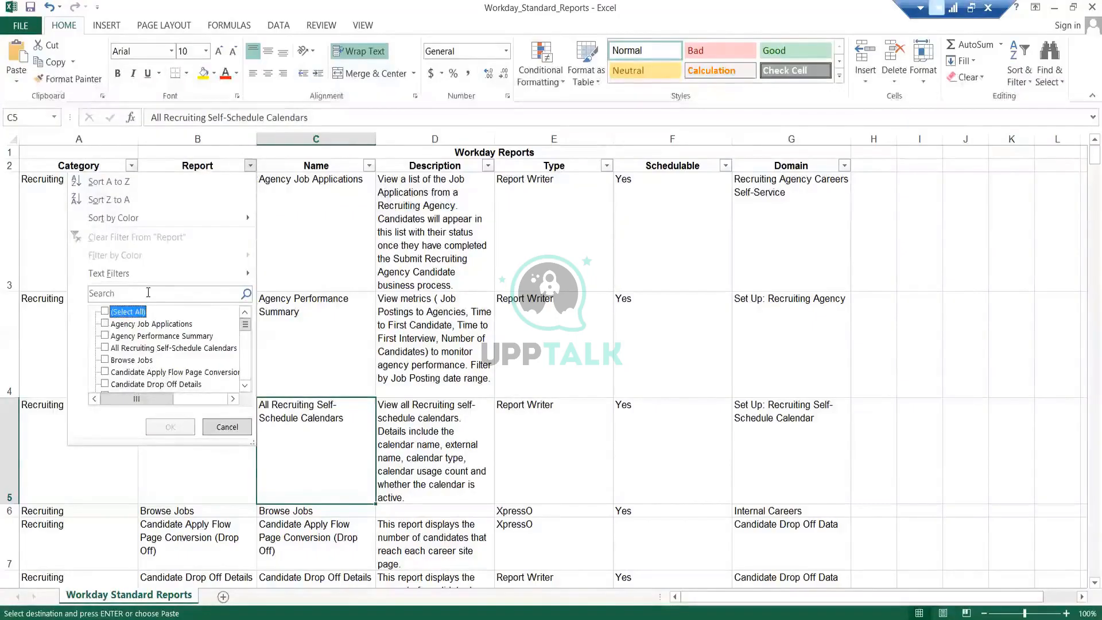
{"action": "left_click", "coordinate": [148, 293]}
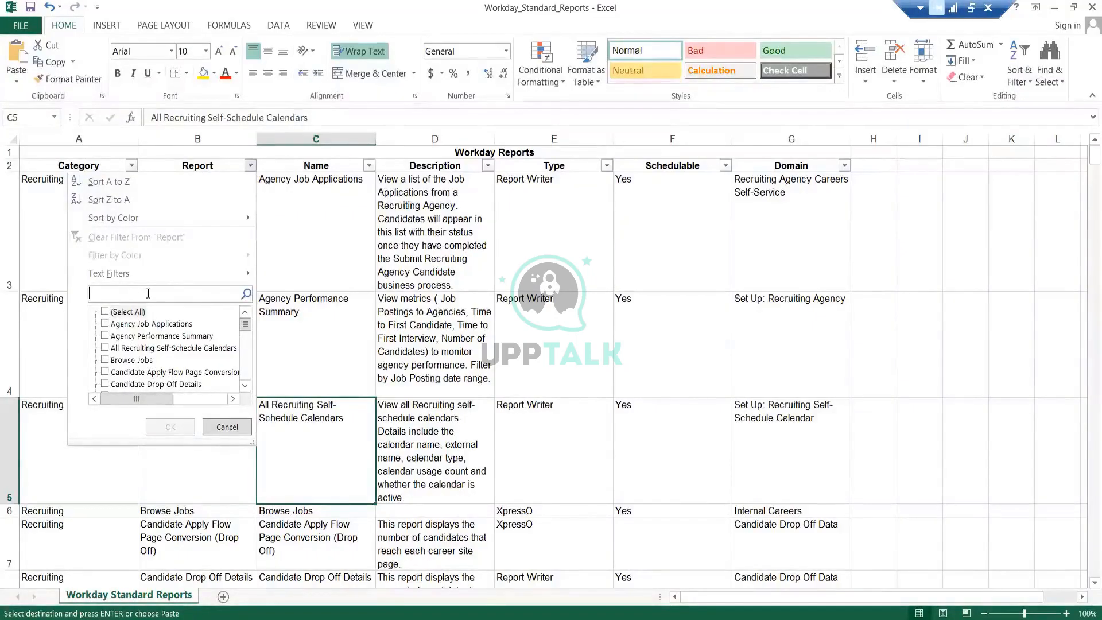
{"action": "type", "text": "job"}
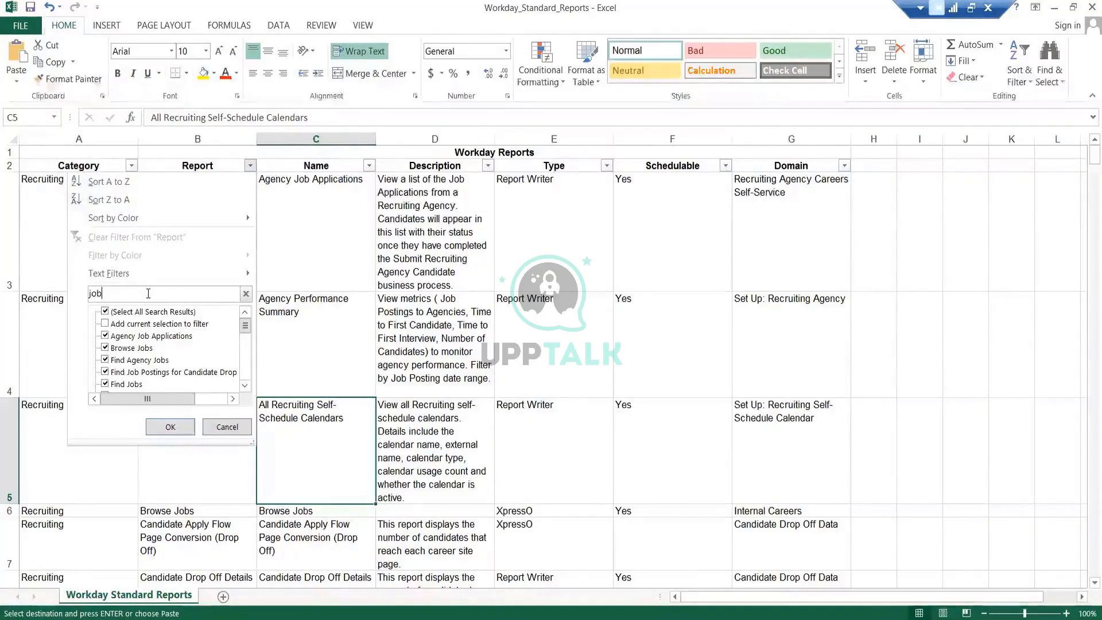
{"action": "left_click", "coordinate": [168, 425]}
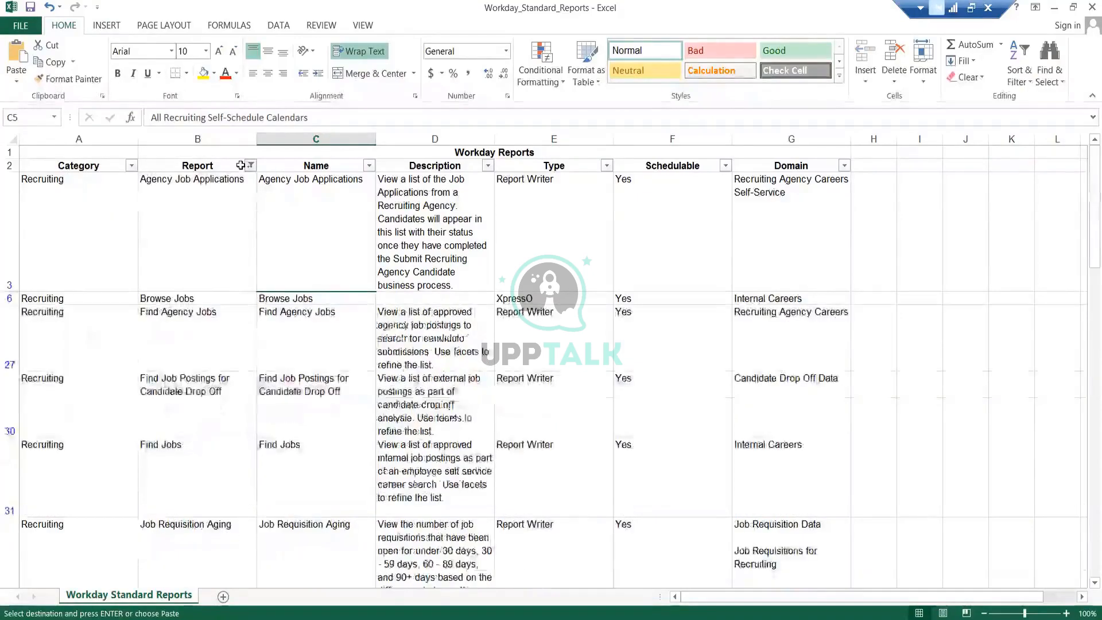
- Clear the Report column filter by selecting all entries
{"action": "left_click", "coordinate": [260, 165]}
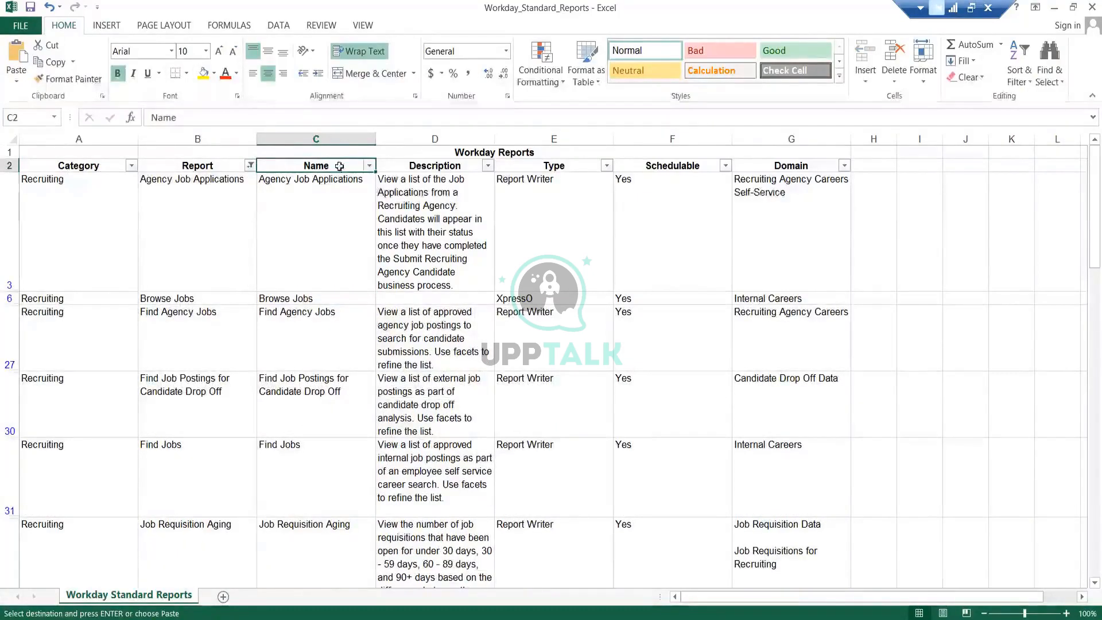
{"action": "left_click", "coordinate": [250, 166]}
{"action": "left_click", "coordinate": [142, 294]}
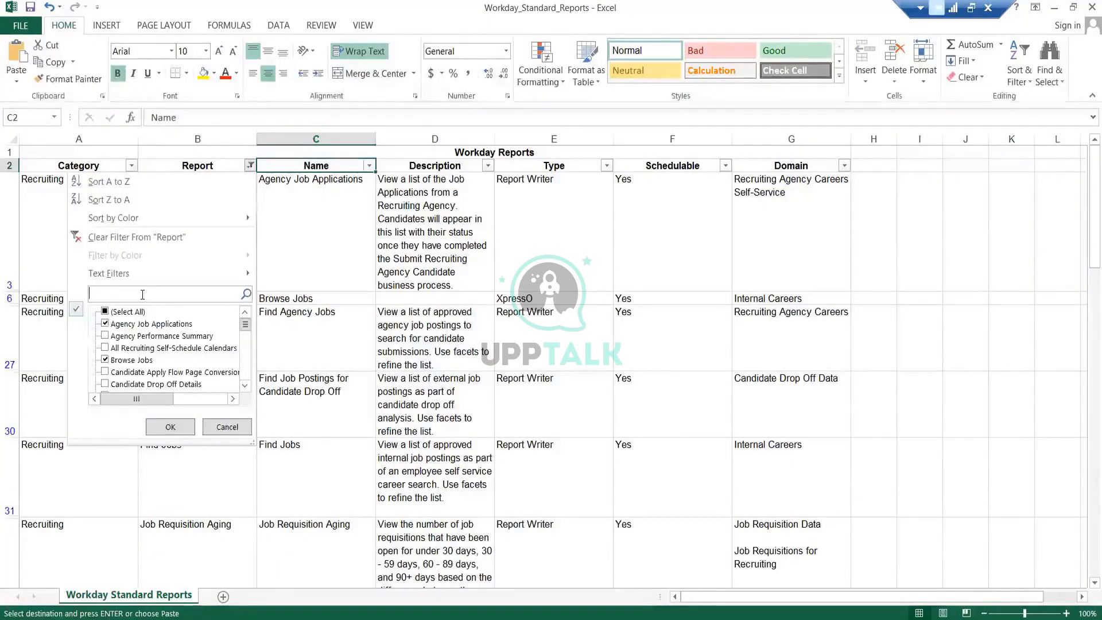
{"action": "key", "text": "space"}
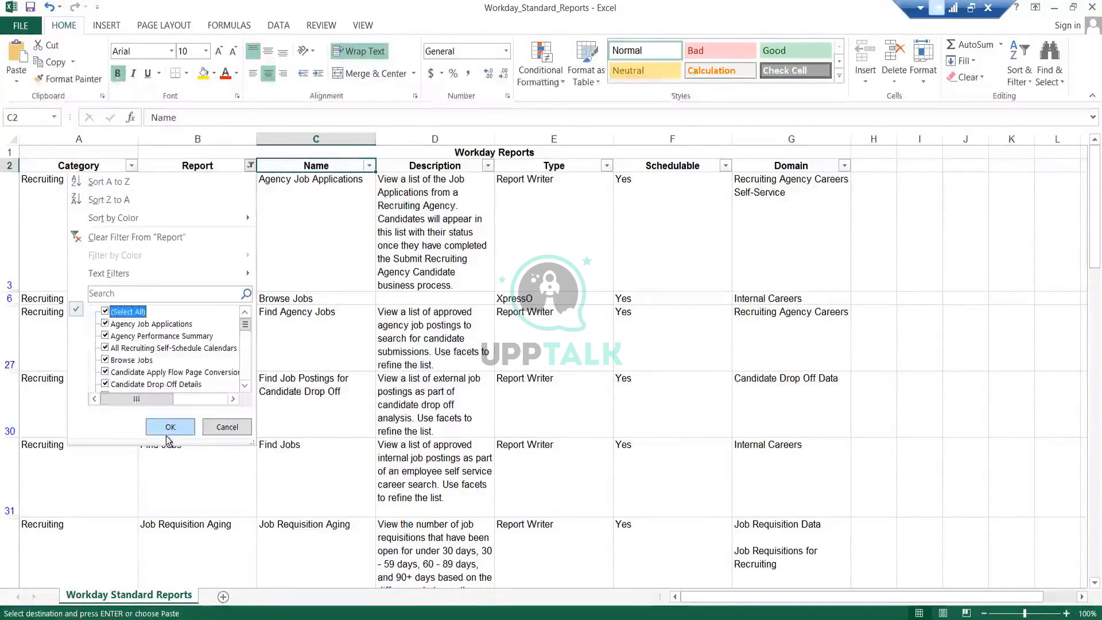
{"action": "left_click", "coordinate": [171, 426]}
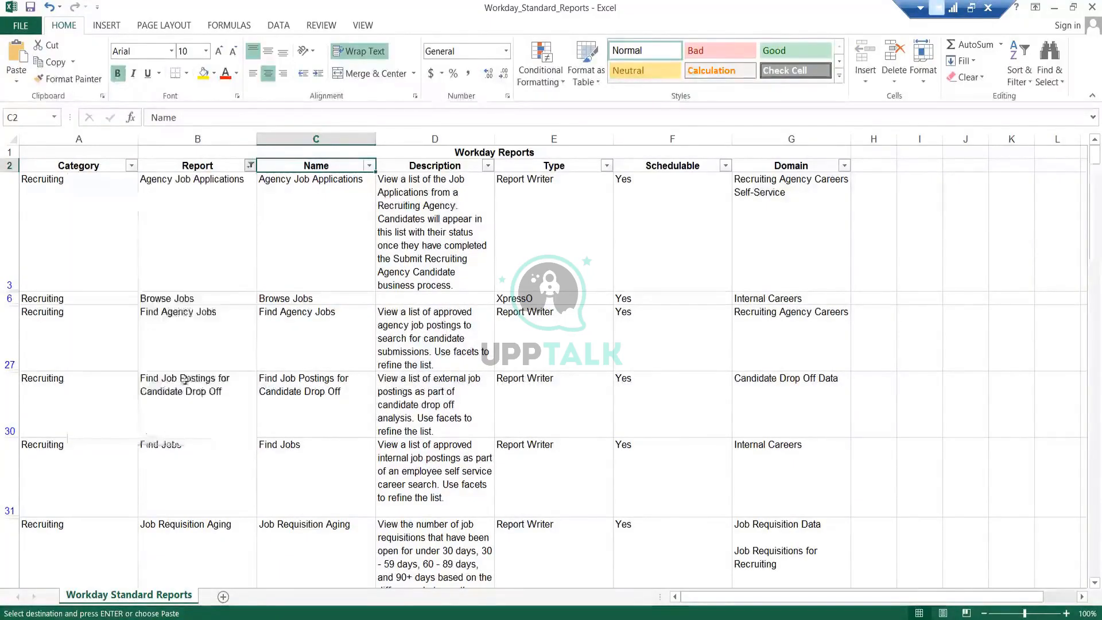
- Filter the Report column to reports containing "job requisition"
{"action": "left_click", "coordinate": [250, 166]}
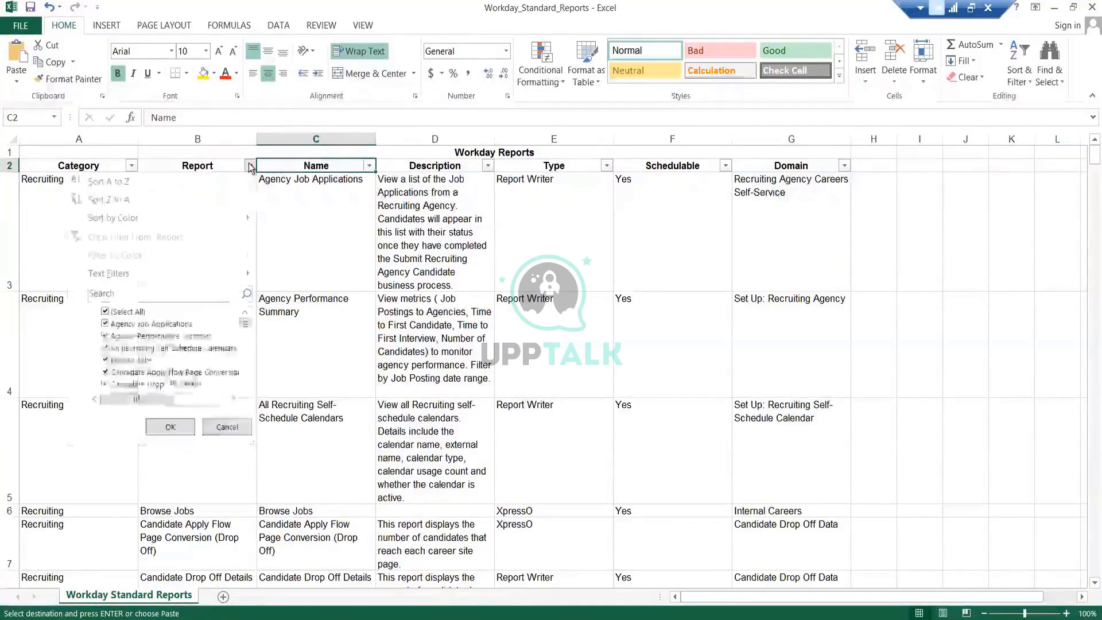
{"action": "left_click", "coordinate": [141, 311]}
{"action": "left_click", "coordinate": [154, 289]}
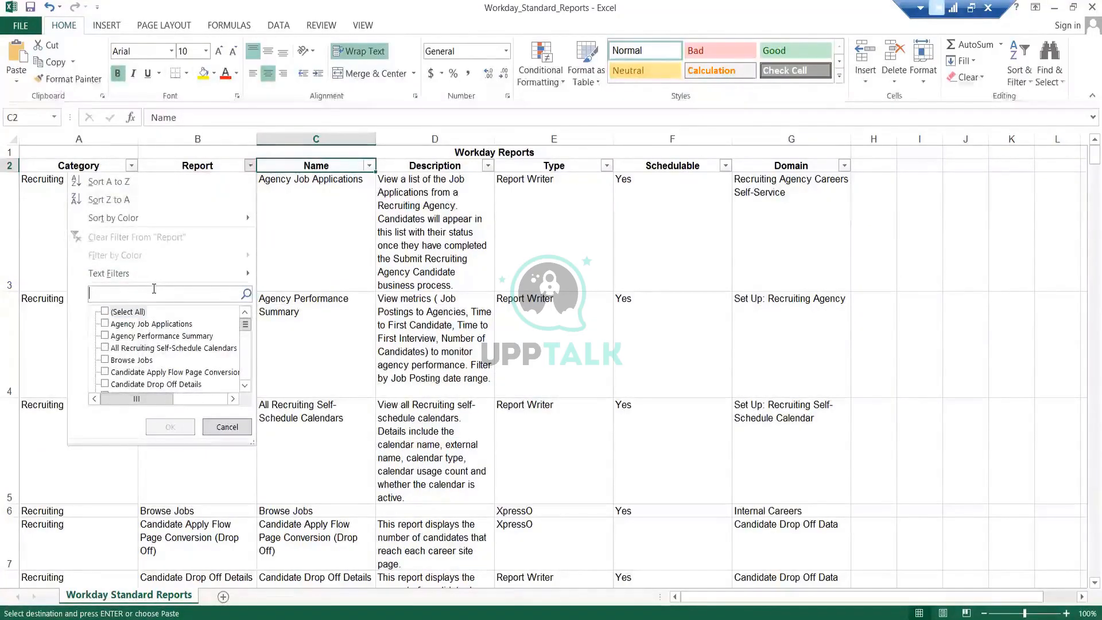
{"action": "type", "text": "job "}
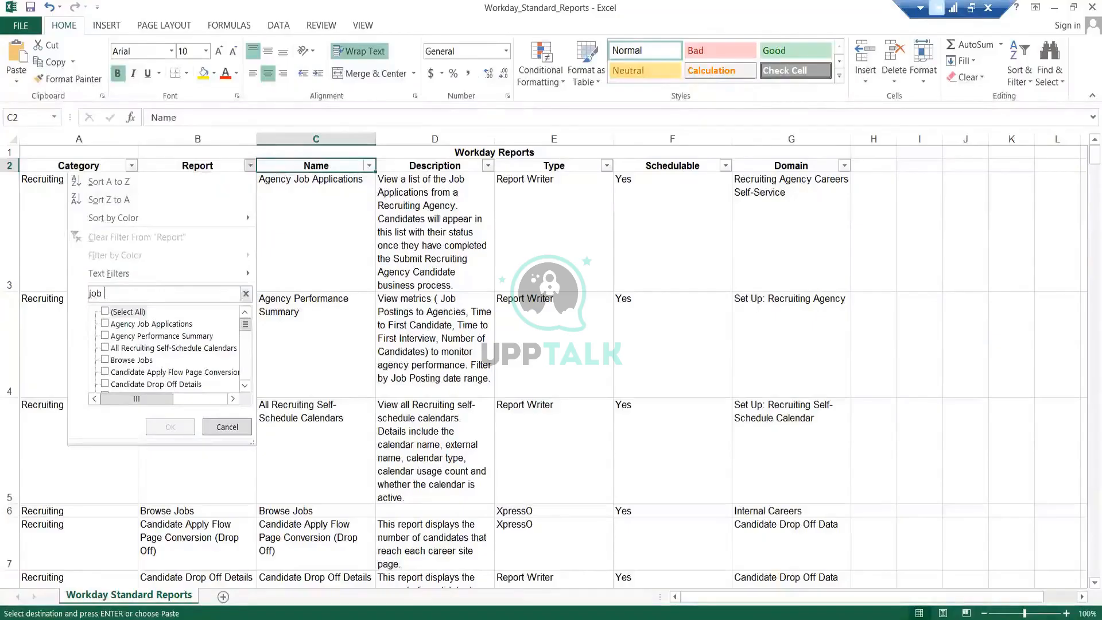
{"action": "type", "text": "requis"}
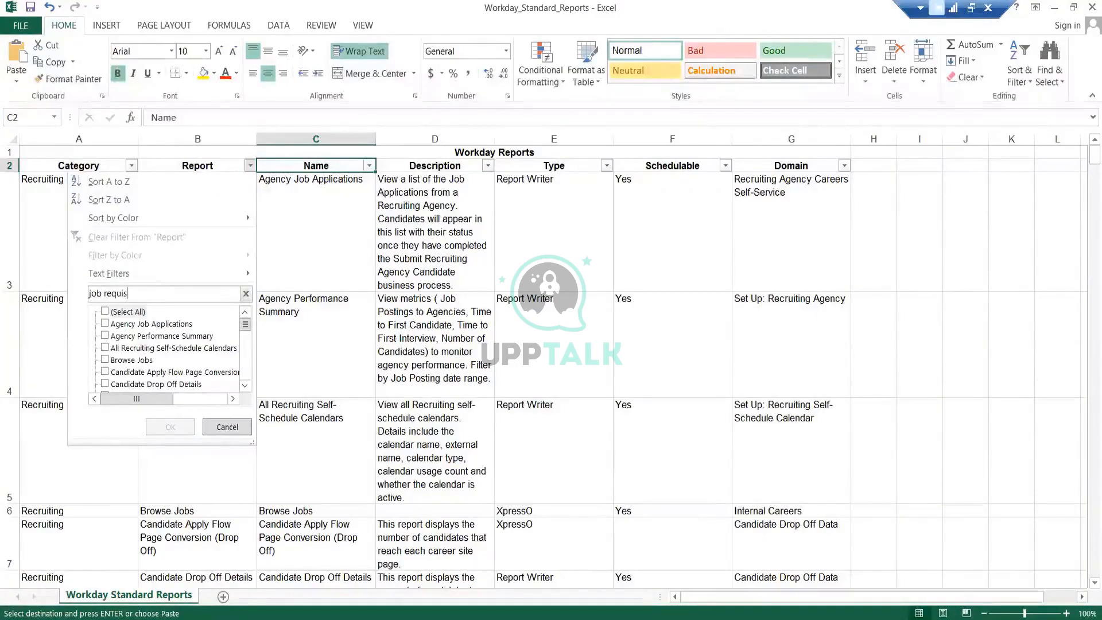
{"action": "type", "text": "ition"}
{"action": "key", "text": "Return"}
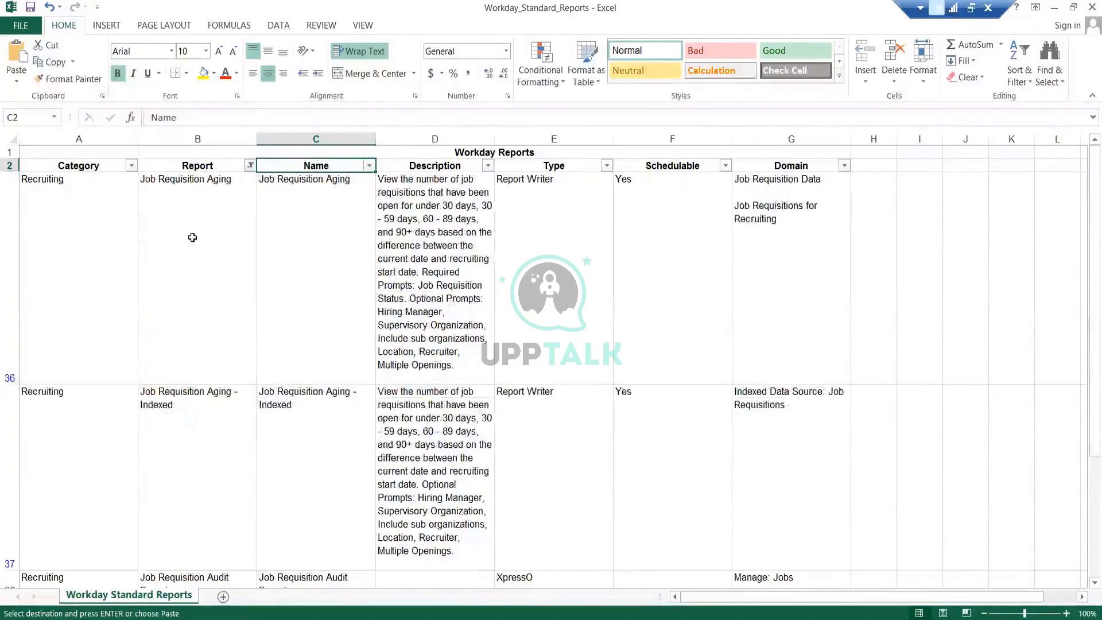
- Search for the Job Requisition Aging report and run it with the default prompts
{"action": "left_click", "coordinate": [192, 237]}
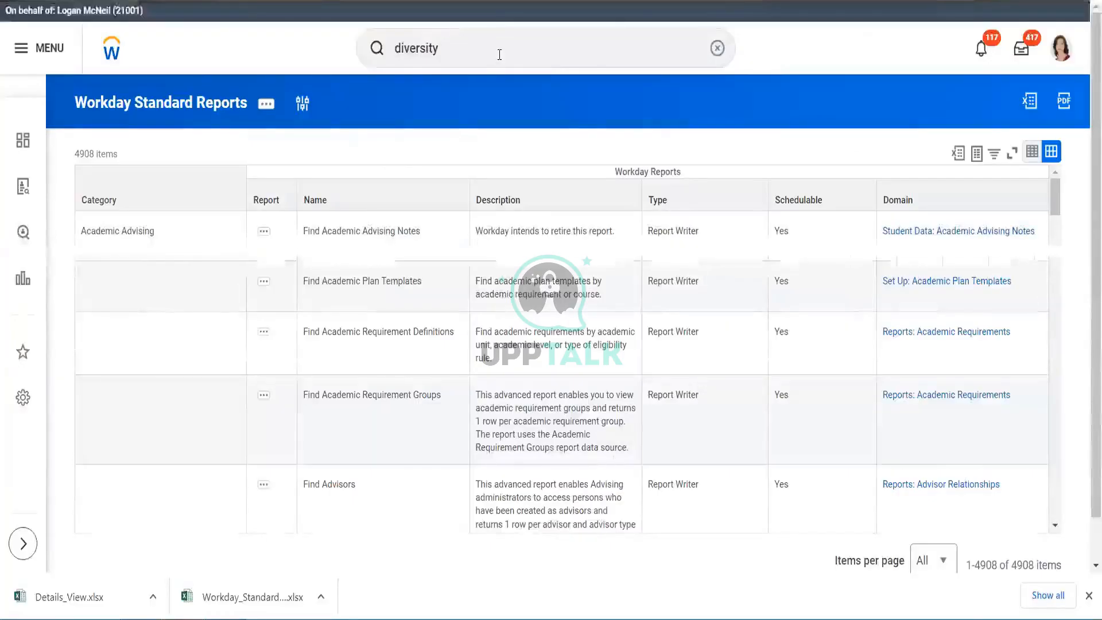
{"action": "left_click", "coordinate": [500, 54]}
{"action": "type", "text": "jo"}
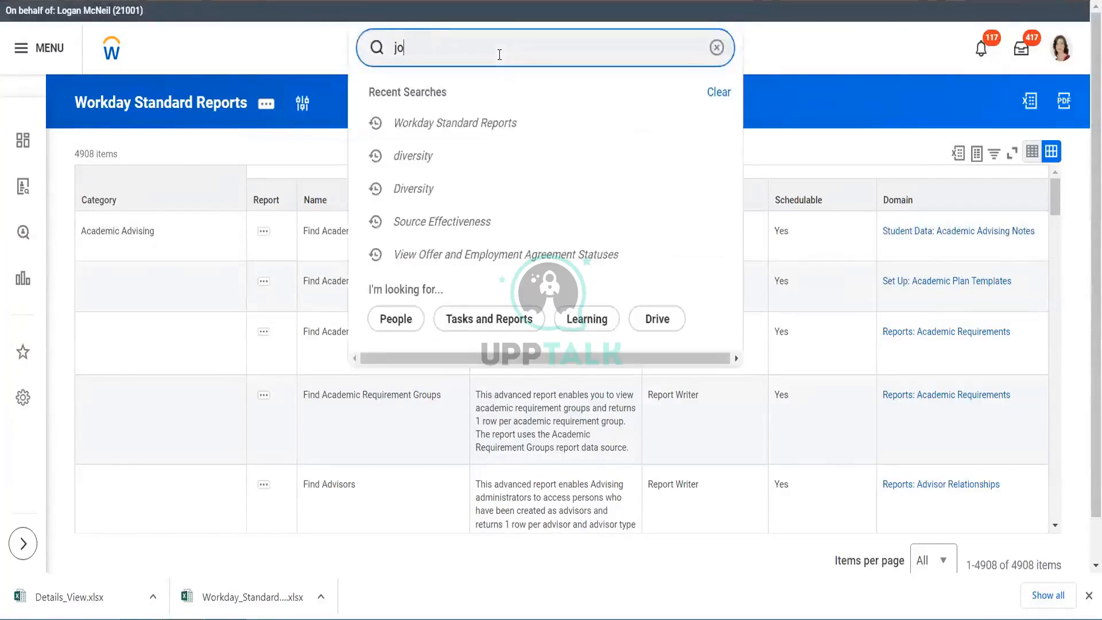
{"action": "type", "text": "b req"}
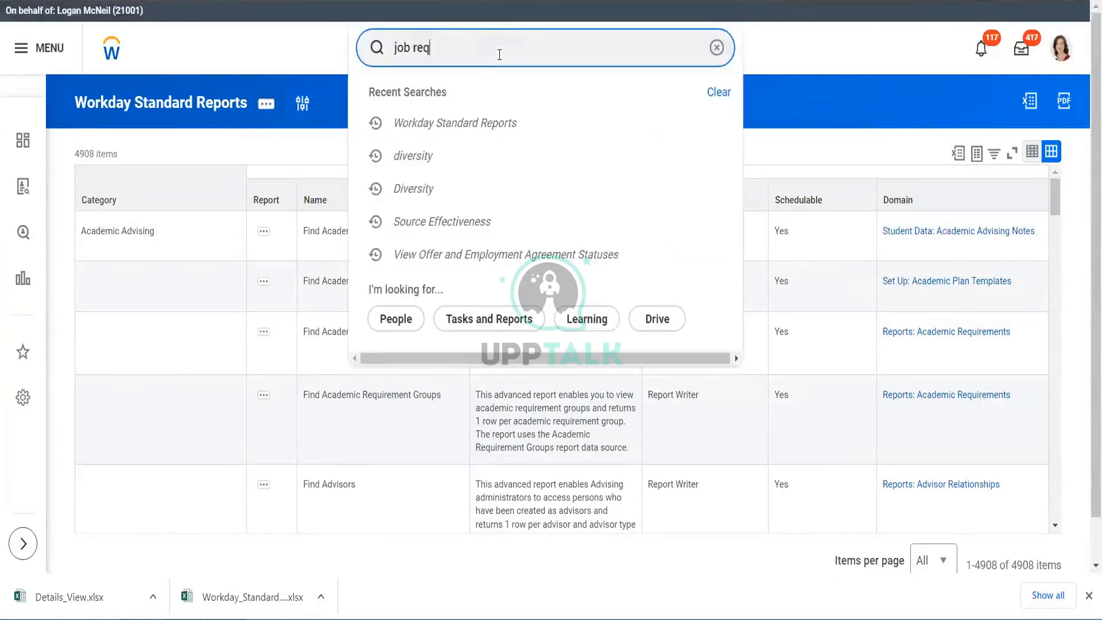
{"action": "type", "text": " aging"}
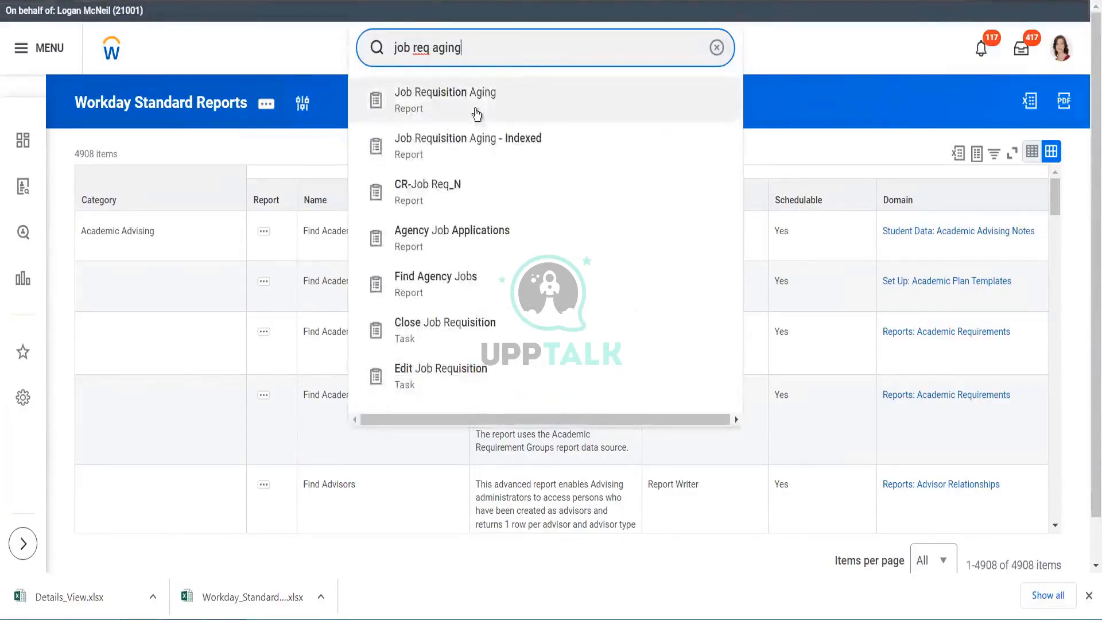
{"action": "left_click", "coordinate": [474, 109]}
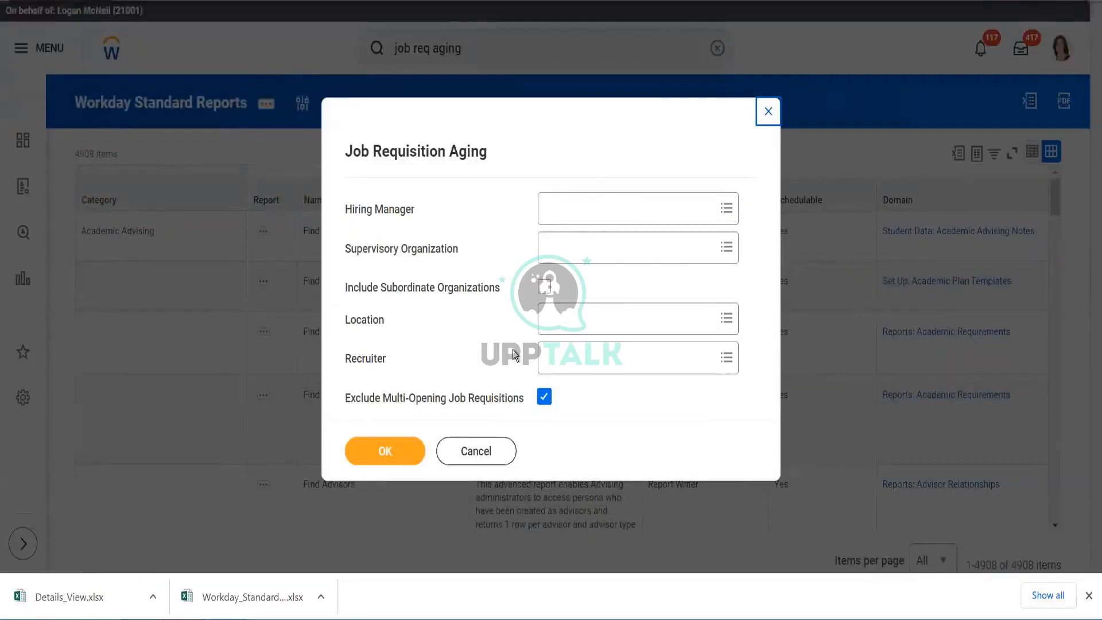
{"action": "left_click", "coordinate": [391, 450]}
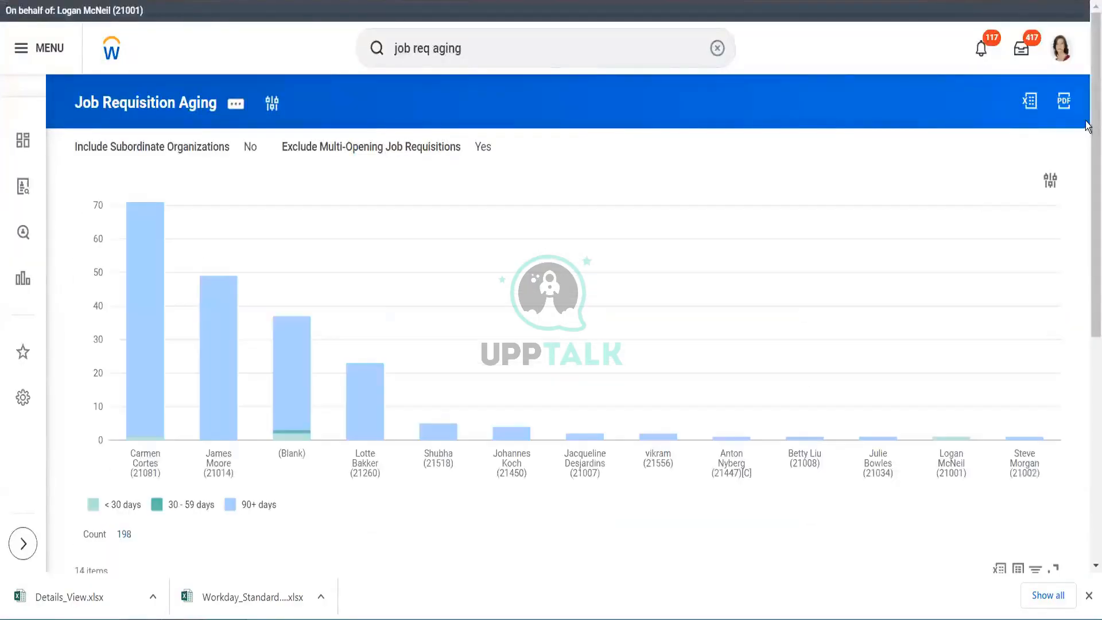
- Review the Job Requisition Aging chart, the recruiter table and the report's related actions menu
{"action": "mouse_move", "coordinate": [1086, 131]}
{"action": "left_mouse_down"}
{"action": "mouse_move", "coordinate": [1085, 357]}
{"action": "mouse_move", "coordinate": [1087, 141]}
{"action": "left_mouse_up"}
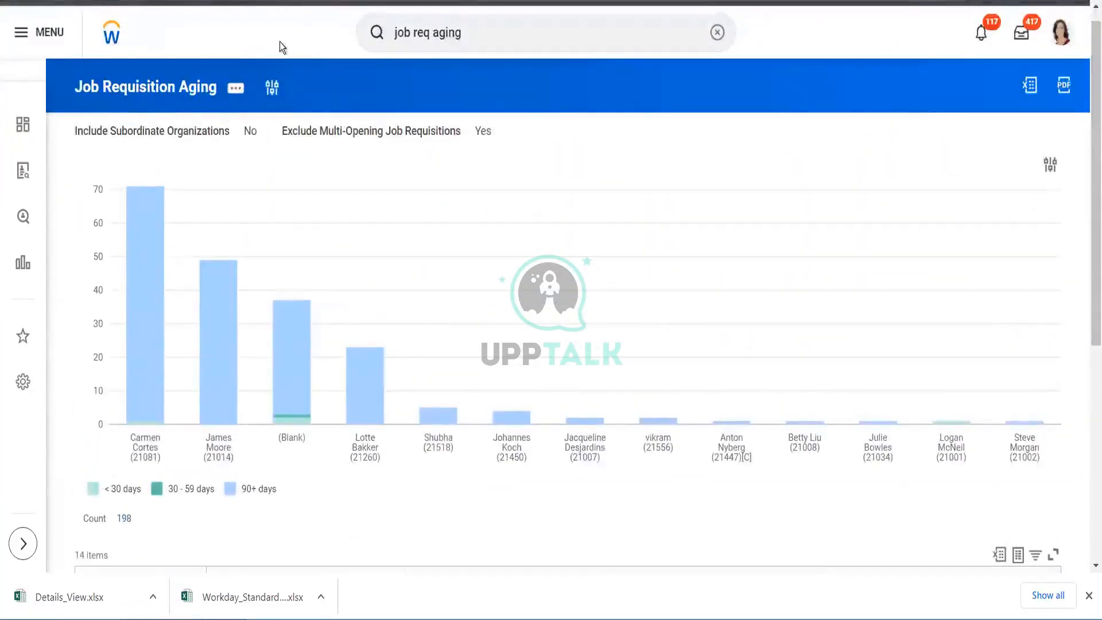
{"action": "left_click", "coordinate": [236, 91]}
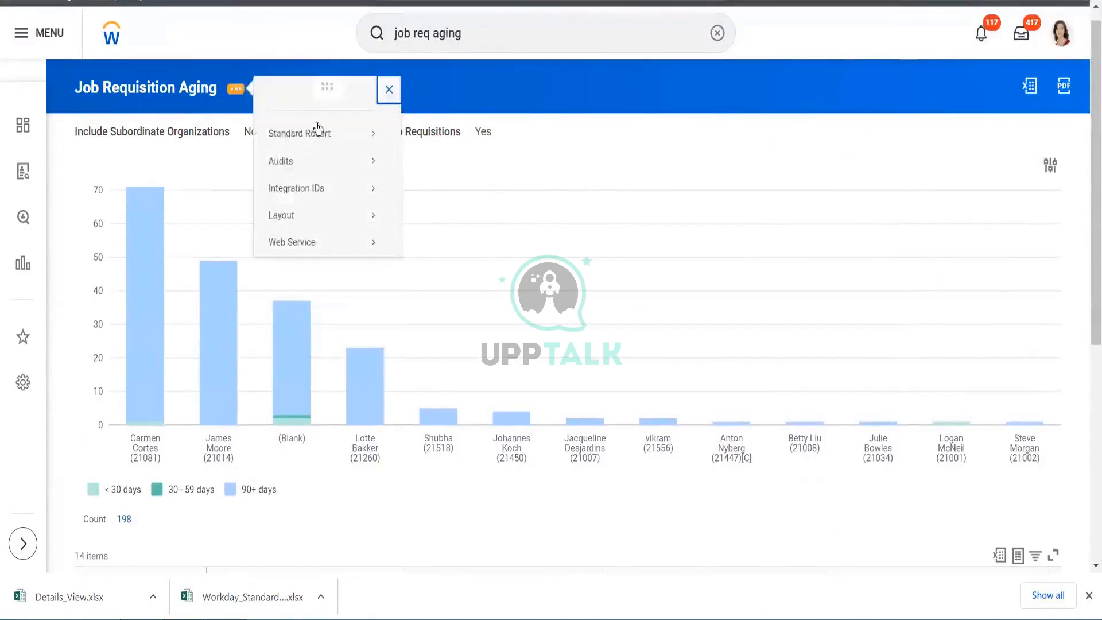
{"action": "mouse_move", "coordinate": [320, 133]}
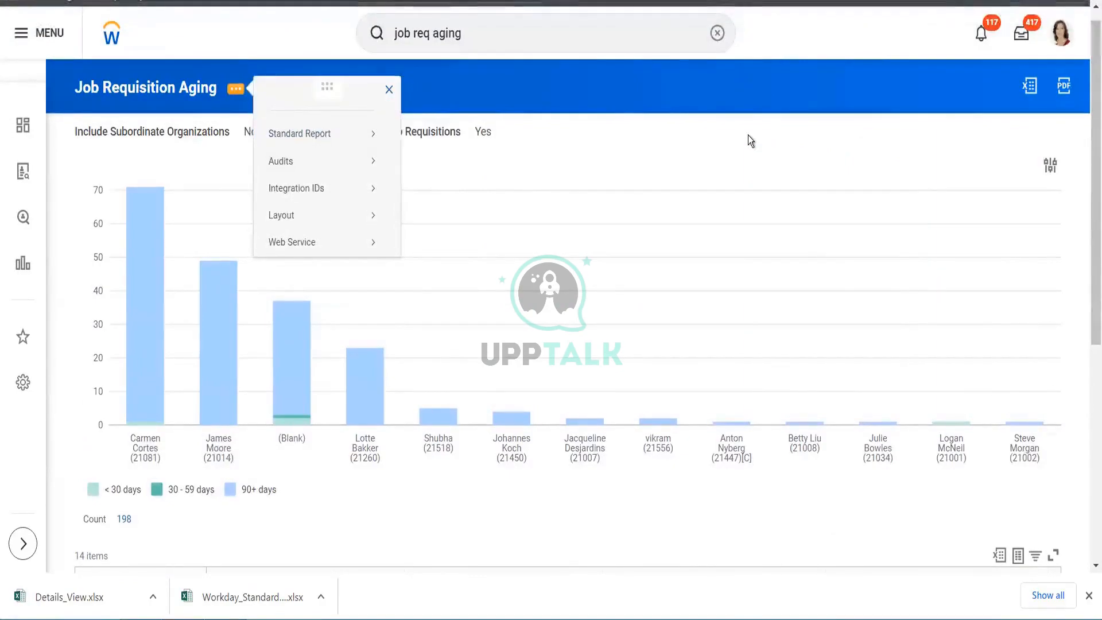
{"action": "scroll", "coordinate": [1087, 87], "scroll_direction": "down", "scroll_amount": 7}
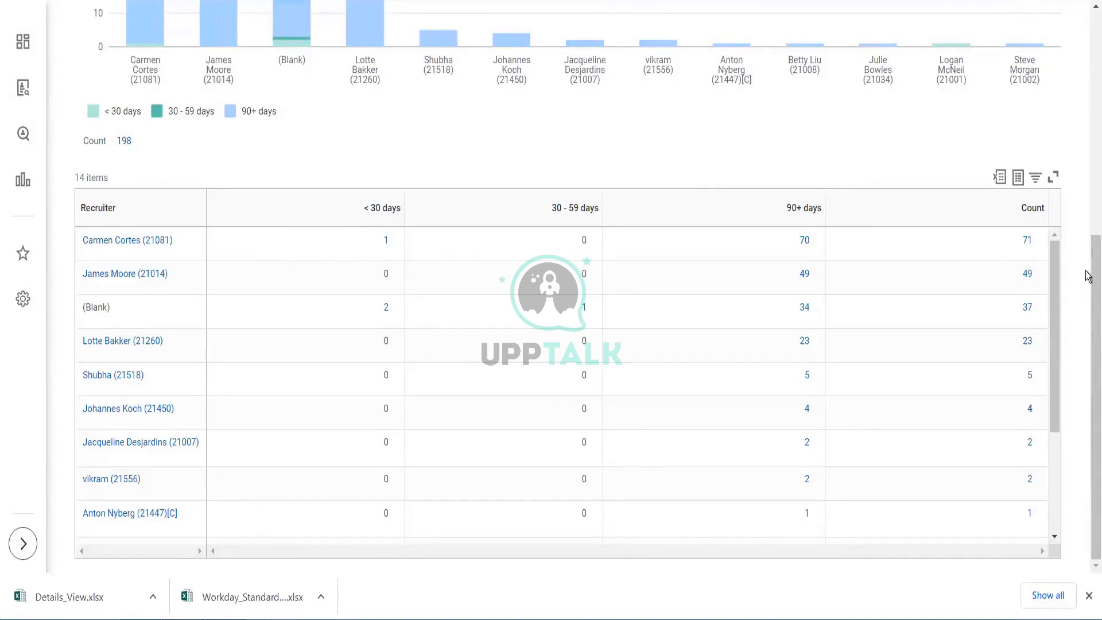
{"action": "scroll", "coordinate": [1087, 288], "scroll_direction": "up", "scroll_amount": 7}
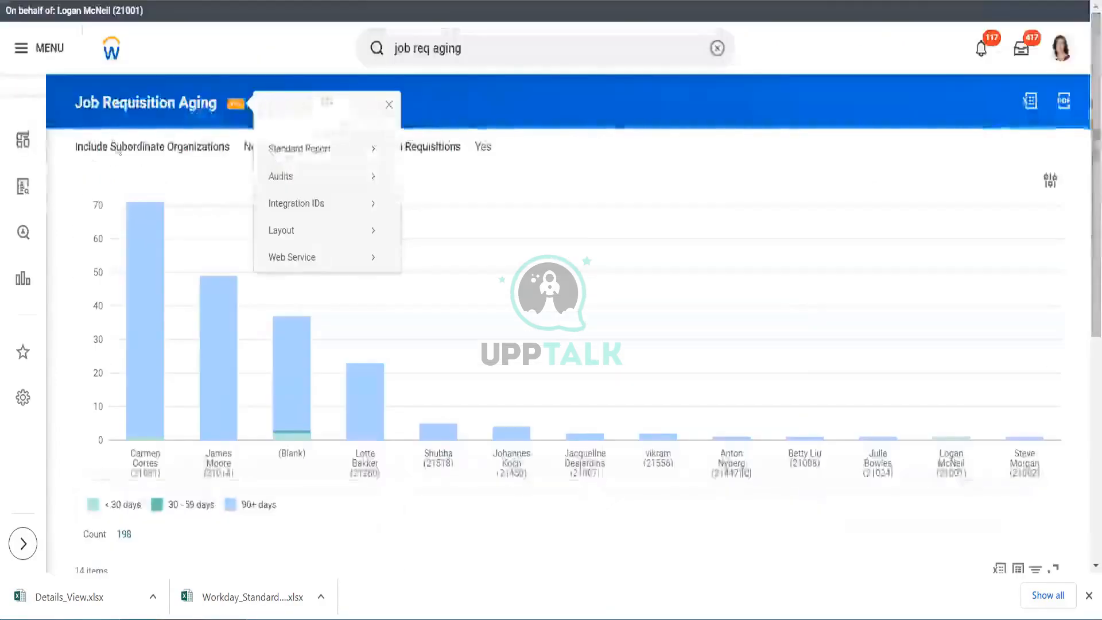
{"action": "mouse_move", "coordinate": [283, 148]}
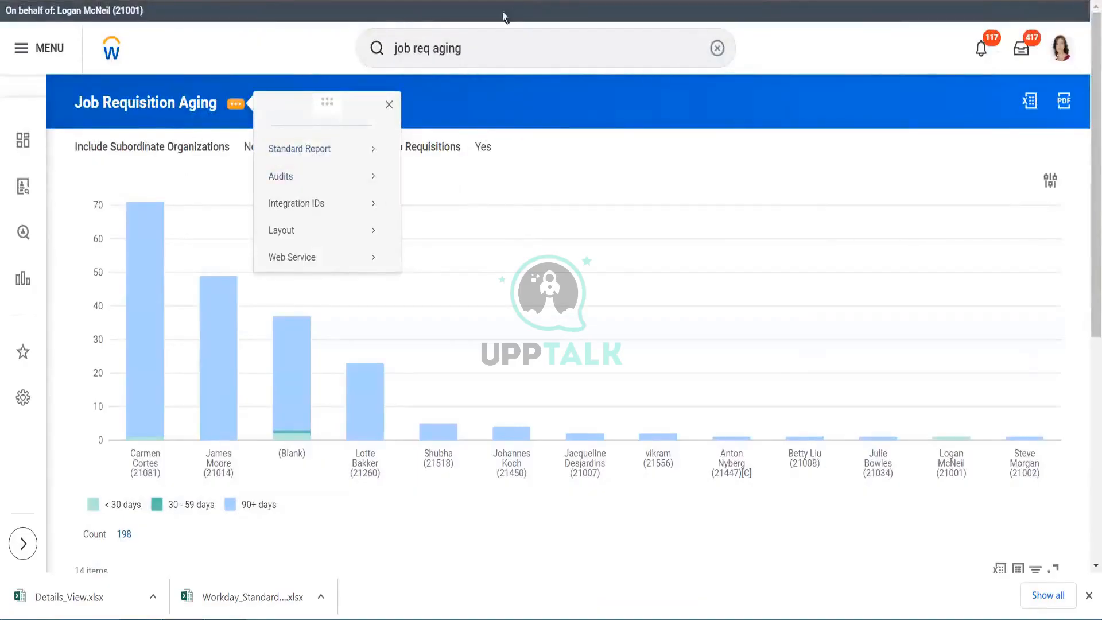
- Run the Job Requisition Aging - Indexed report and open its Standard Report related actions
{"action": "left_click", "coordinate": [516, 41]}
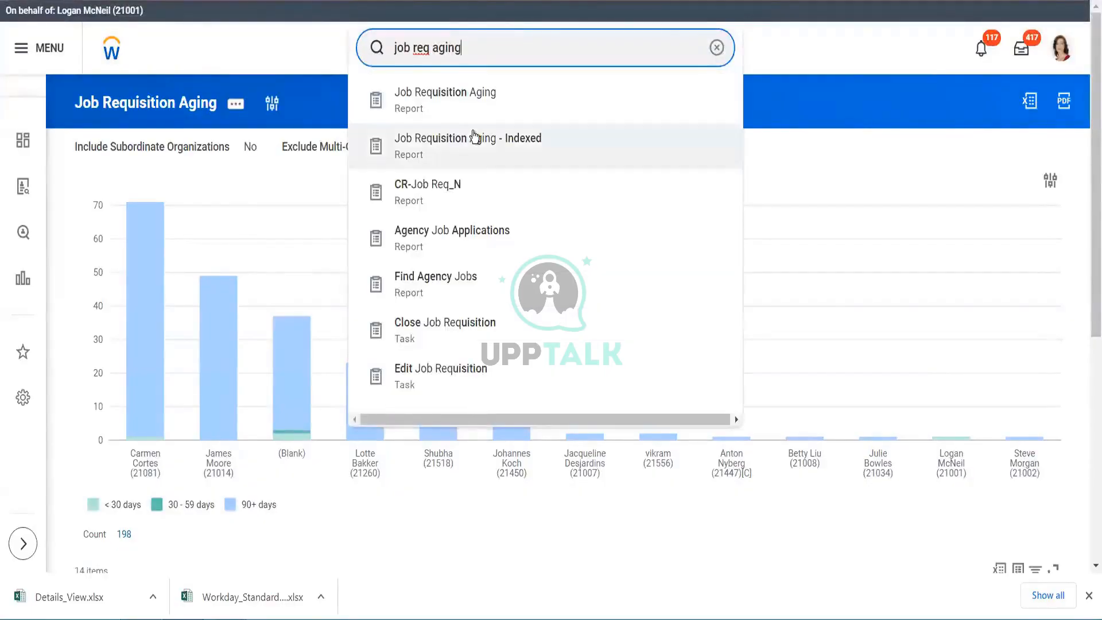
{"action": "left_click", "coordinate": [473, 135]}
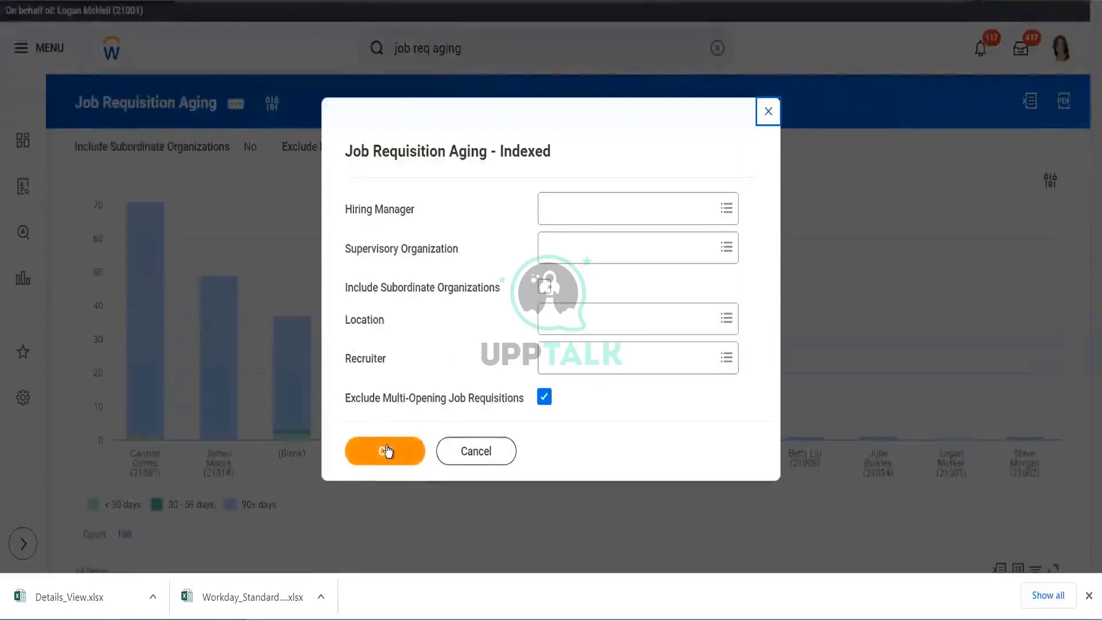
{"action": "left_click", "coordinate": [385, 452]}
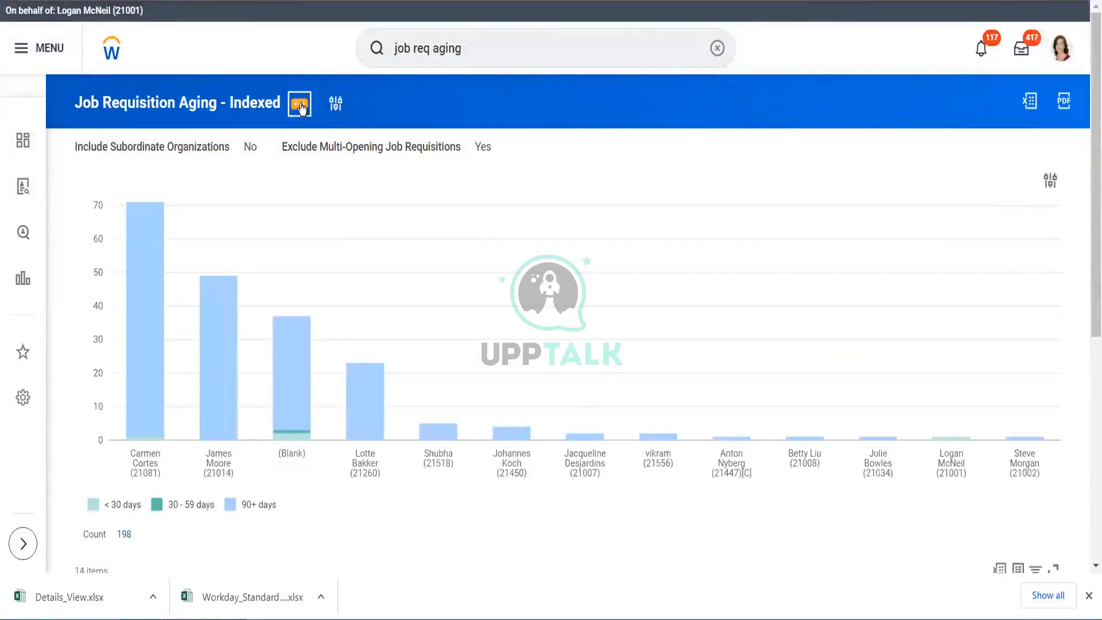
{"action": "left_click", "coordinate": [299, 105]}
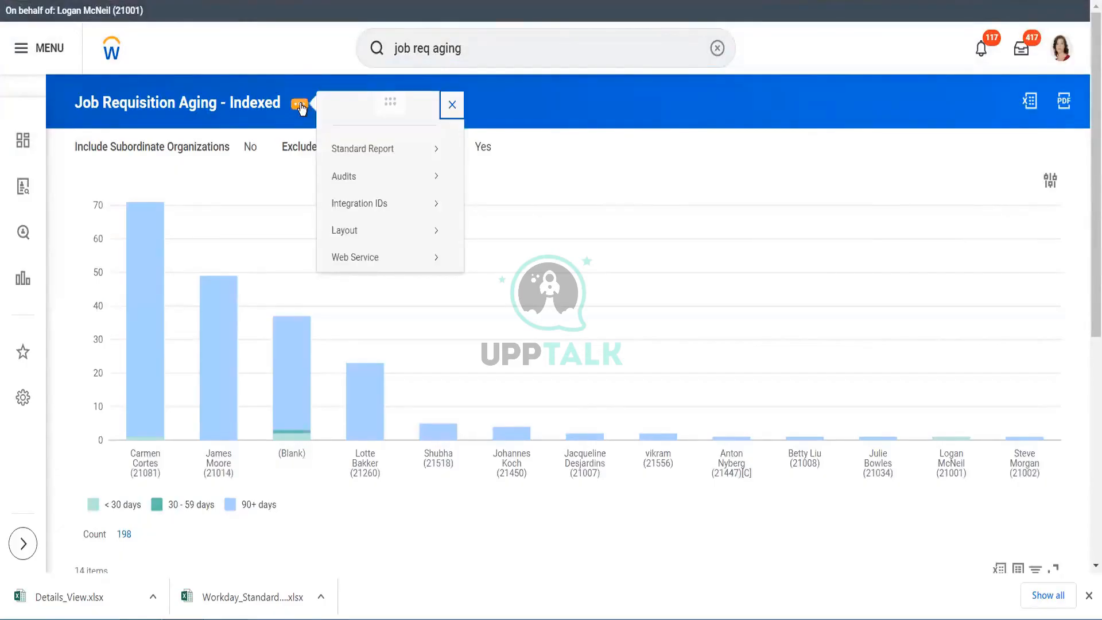
{"action": "mouse_move", "coordinate": [385, 157]}
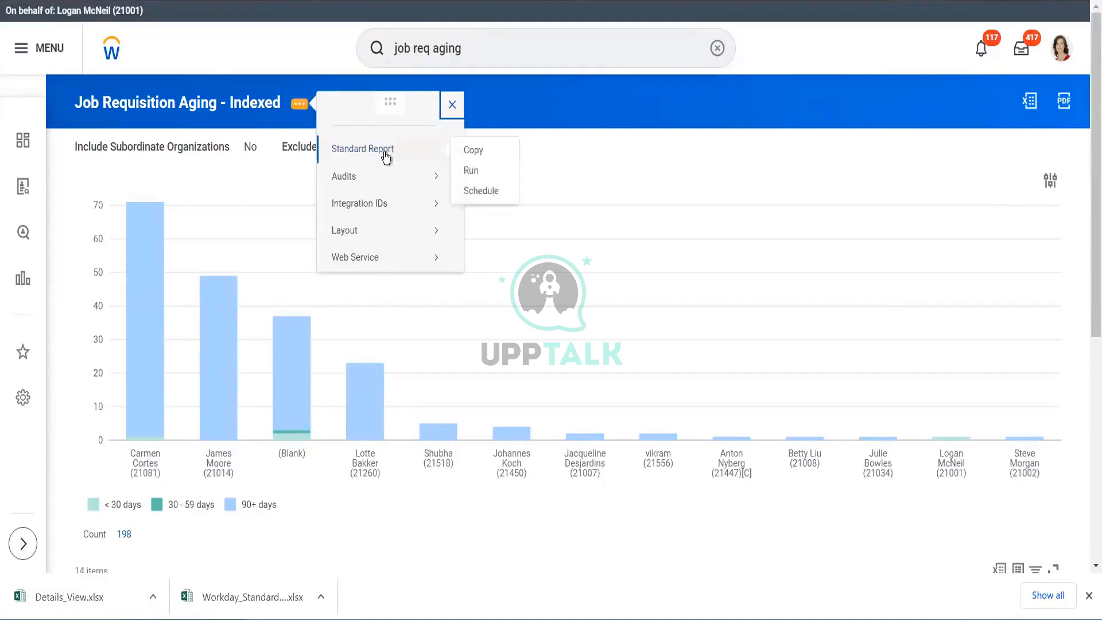
- Search for and run the Job Requisition Aging report again with the default prompts
{"action": "left_click", "coordinate": [470, 47]}
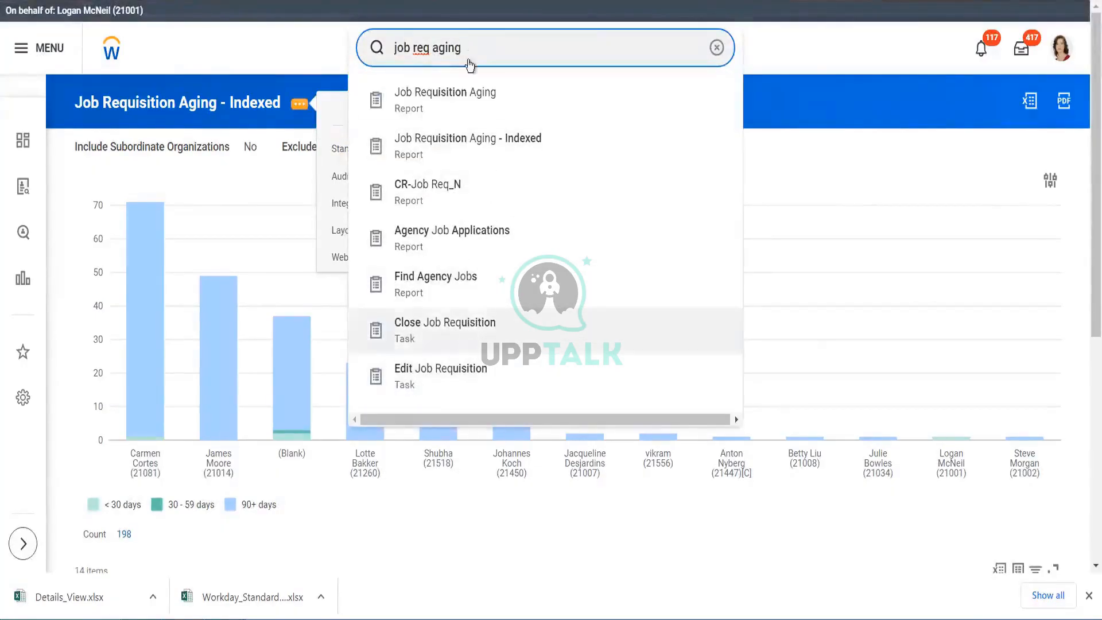
{"action": "left_click", "coordinate": [463, 108]}
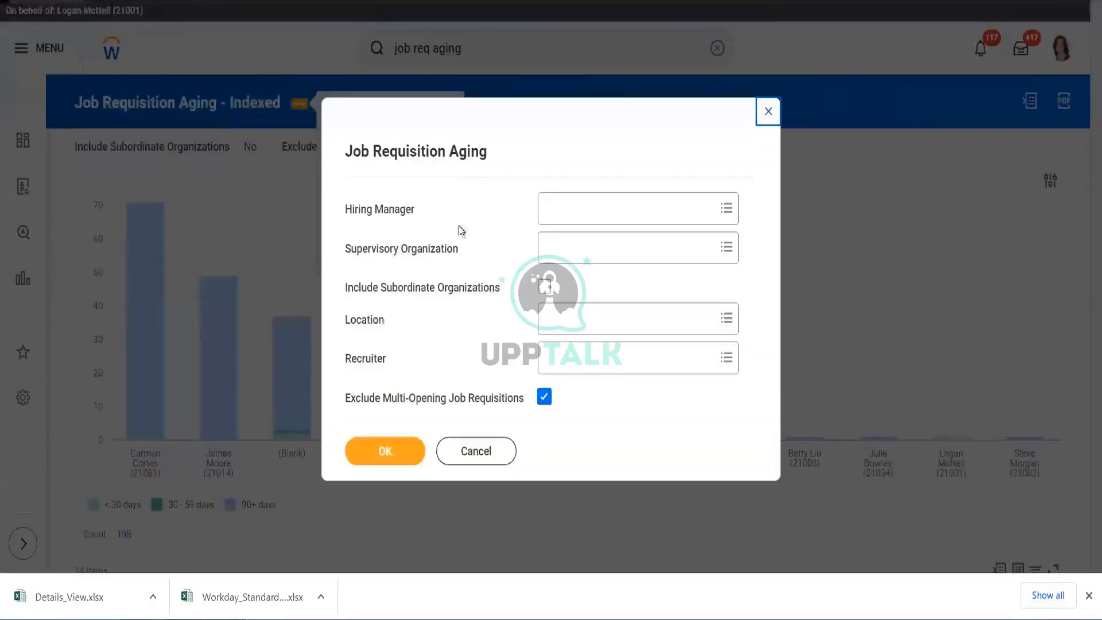
{"action": "left_click", "coordinate": [388, 456]}
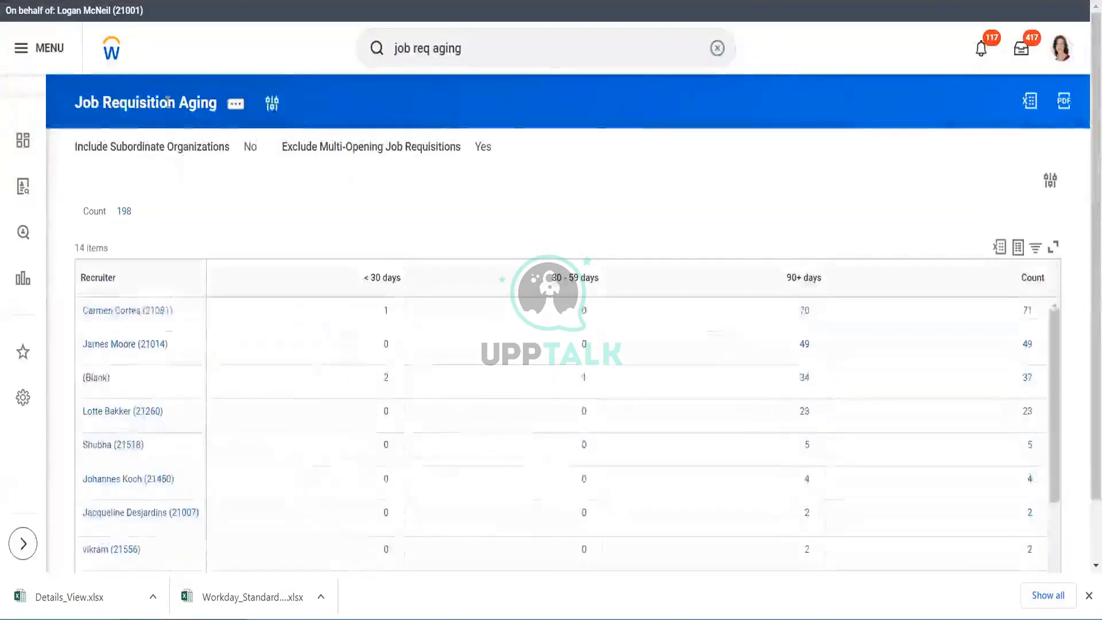
- Copy the Job Requisition Aging standard report to a custom report, replacing the name's Copy suffix with the author's surname
{"action": "left_click", "coordinate": [235, 104]}
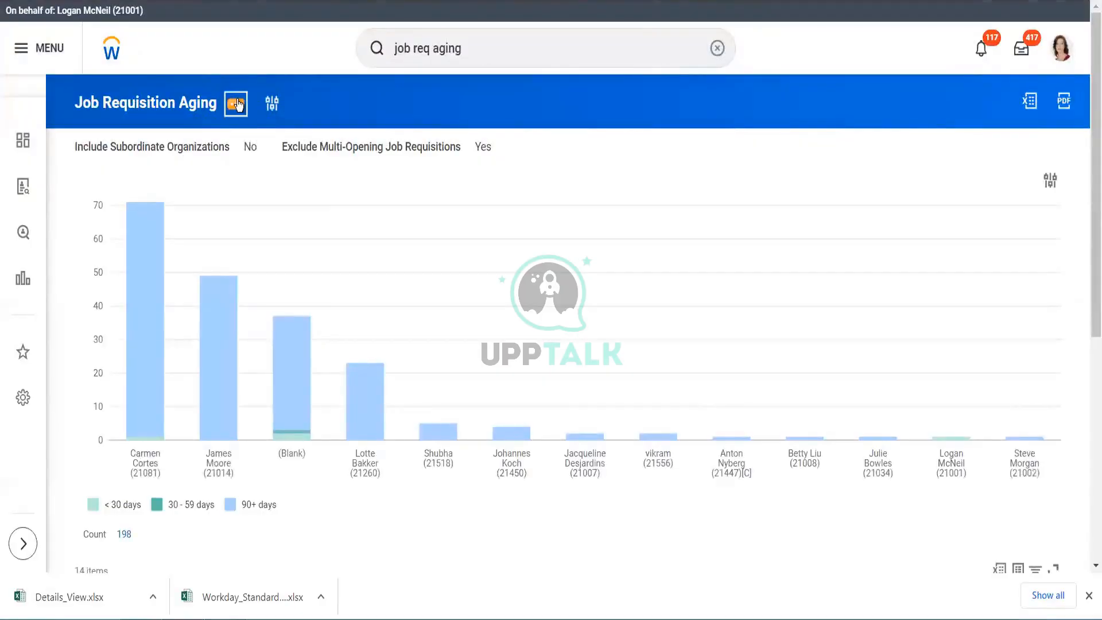
{"action": "left_click", "coordinate": [238, 105]}
{"action": "mouse_move", "coordinate": [300, 149]}
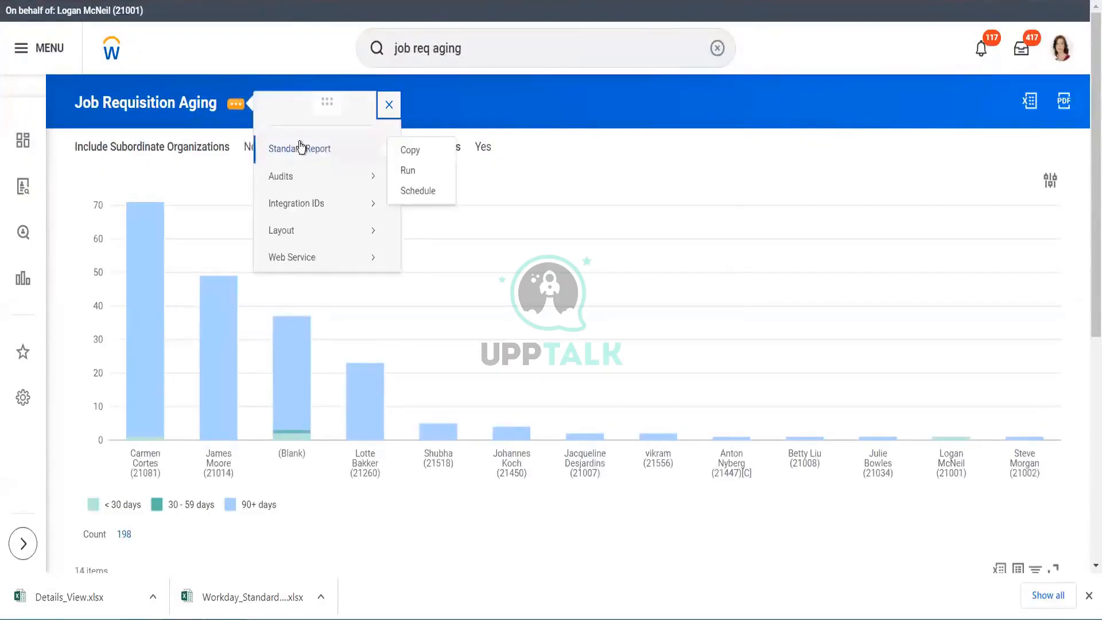
{"action": "left_click", "coordinate": [419, 151]}
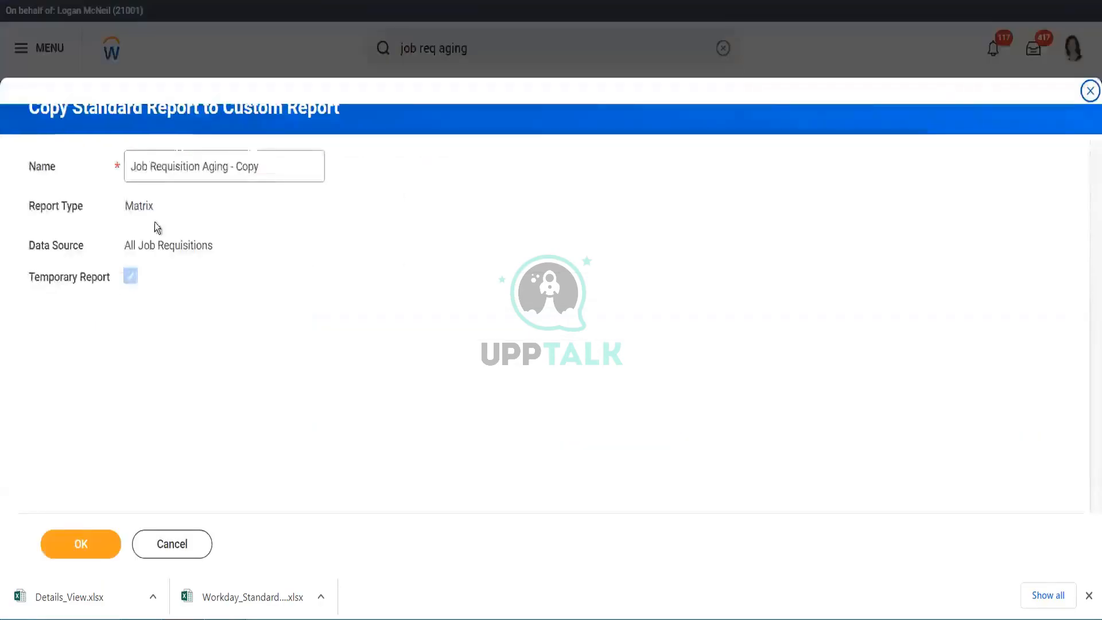
{"action": "left_click", "coordinate": [274, 162]}
{"action": "key", "text": "BackSpace"}
{"action": "key", "text": "BackSpace"}
{"action": "key", "text": "BackSpace"}
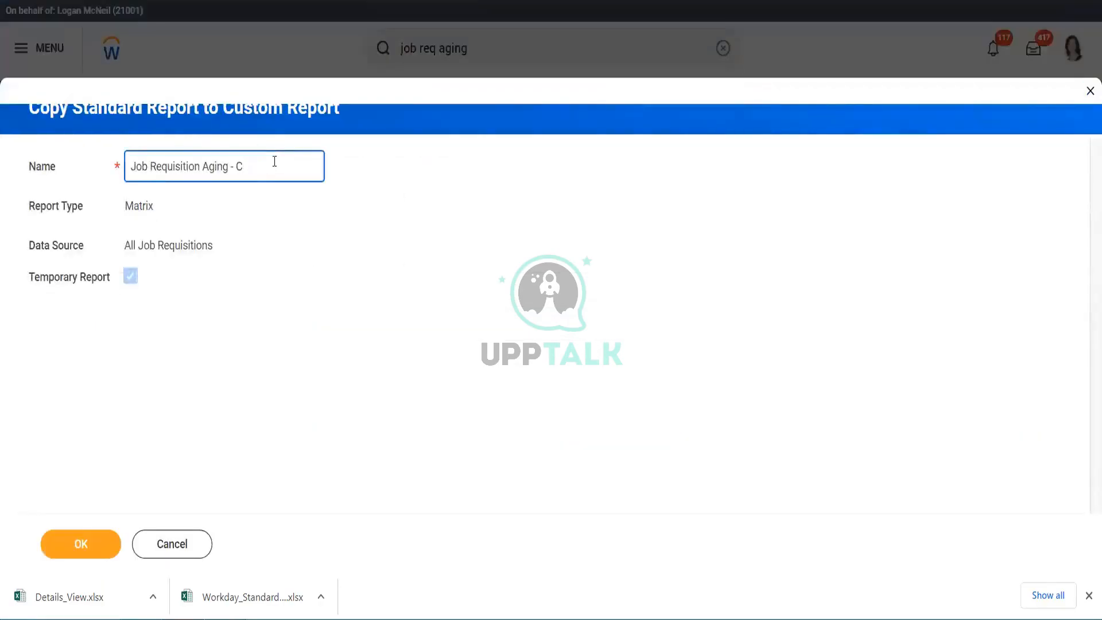
{"action": "key", "text": "BackSpace"}
{"action": "type", "text": "Sha"}
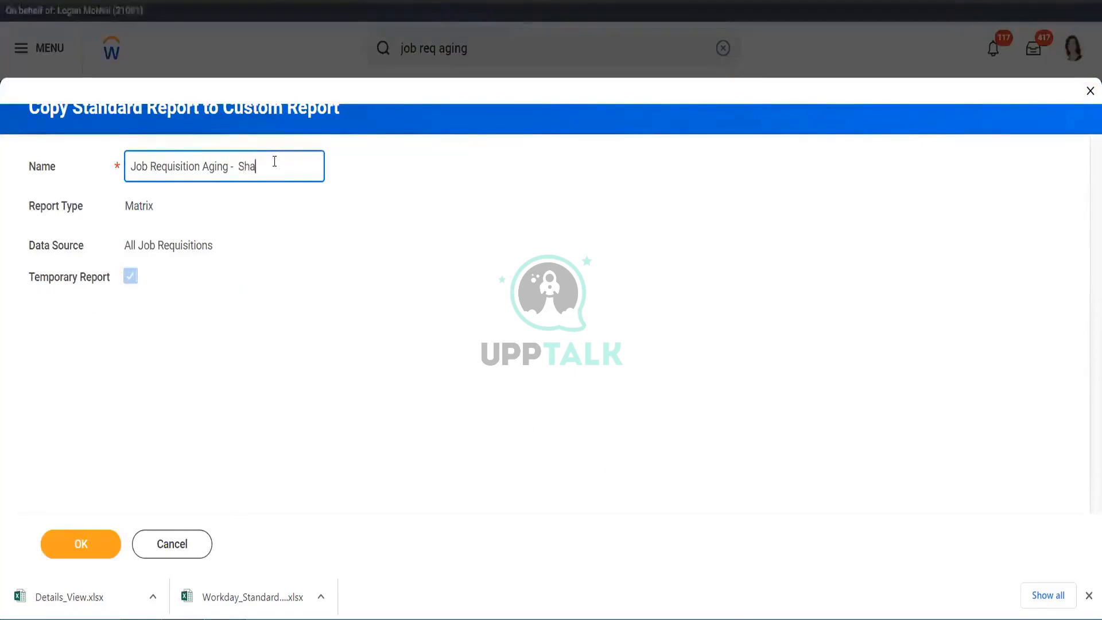
{"action": "type", "text": "h"}
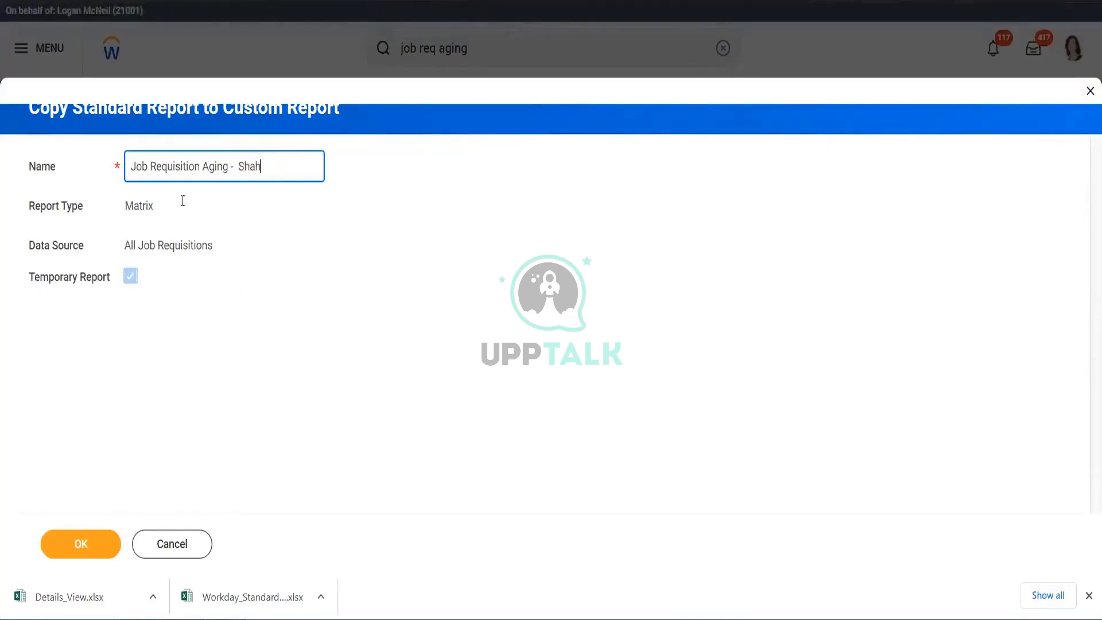
{"action": "left_click", "coordinate": [83, 544]}
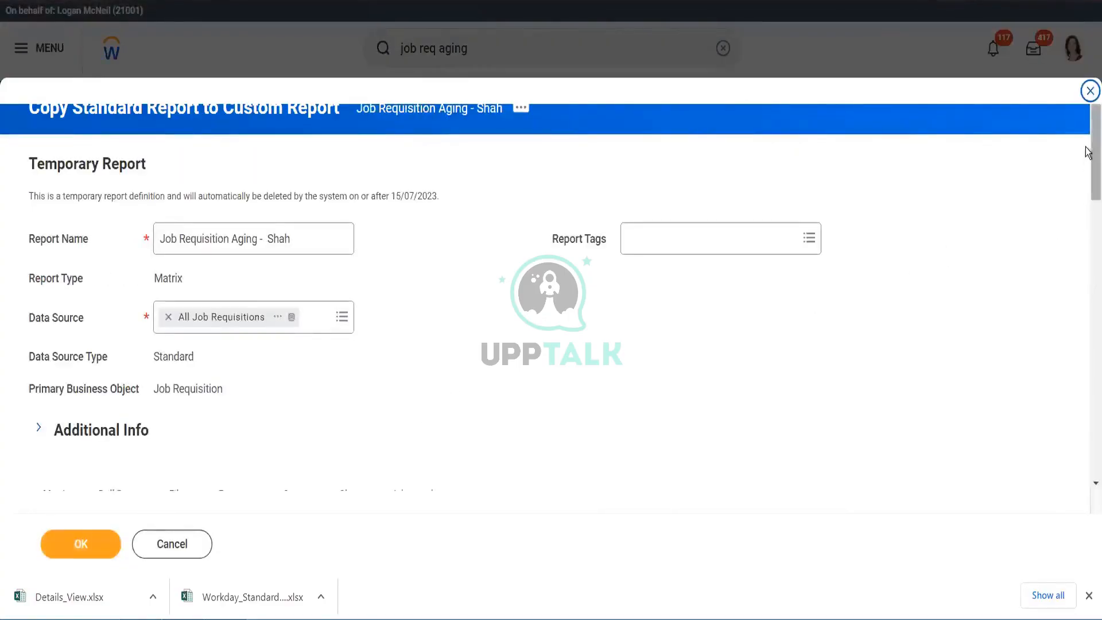
- Examine the copied report's definition, including its Matrix row grouping settings
{"action": "scroll", "coordinate": [1087, 163], "scroll_direction": "down", "scroll_amount": 5}
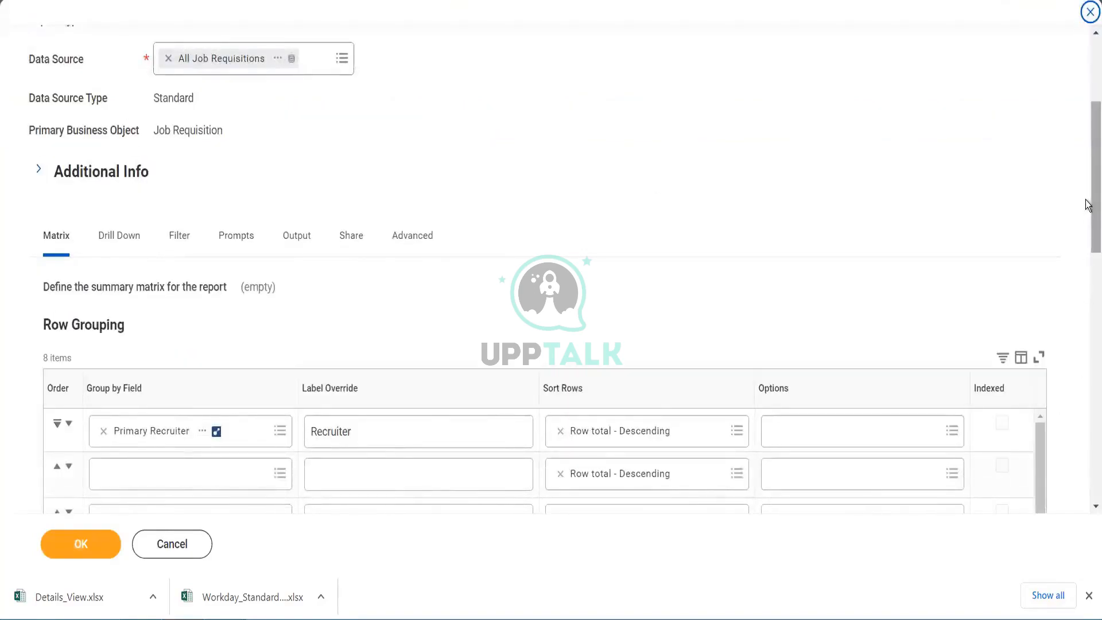
{"action": "scroll", "coordinate": [1088, 207], "scroll_direction": "up", "scroll_amount": 5}
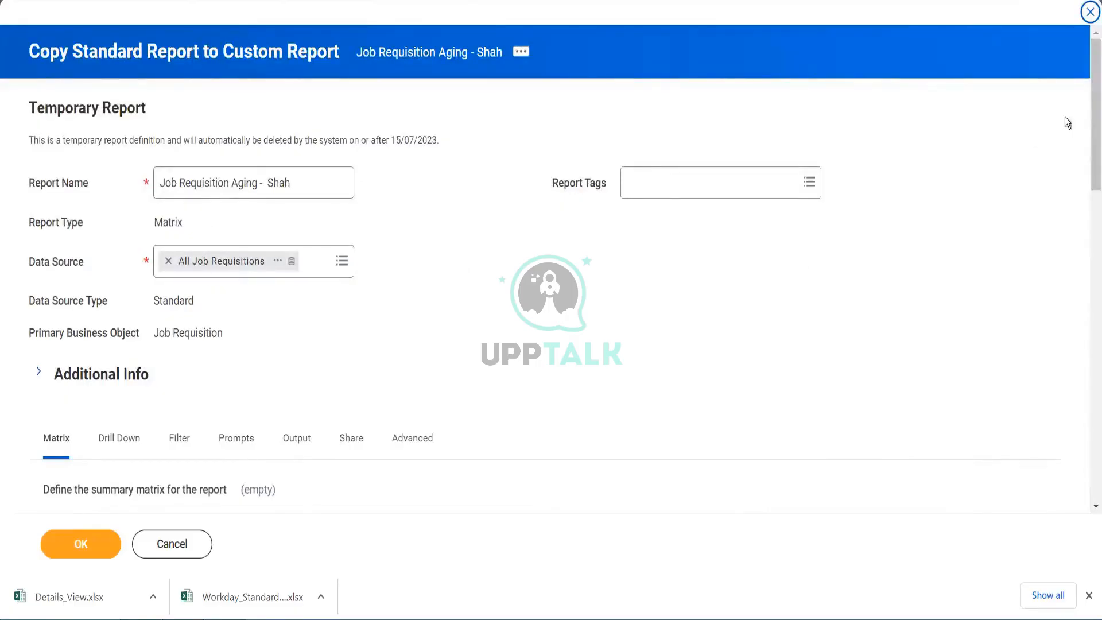
{"action": "left_click_drag", "start_coordinate": [1087, 161], "coordinate": [1087, 228]}
{"action": "scroll", "coordinate": [1087, 228], "scroll_direction": "down", "scroll_amount": 2}
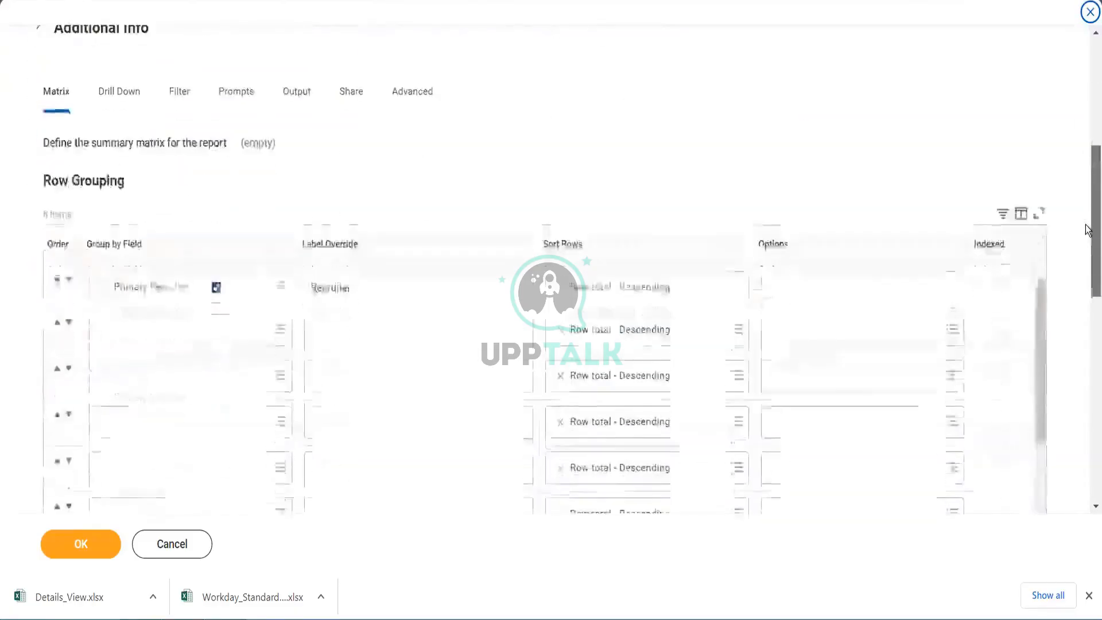
{"action": "scroll", "coordinate": [1086, 236], "scroll_direction": "down", "scroll_amount": 1}
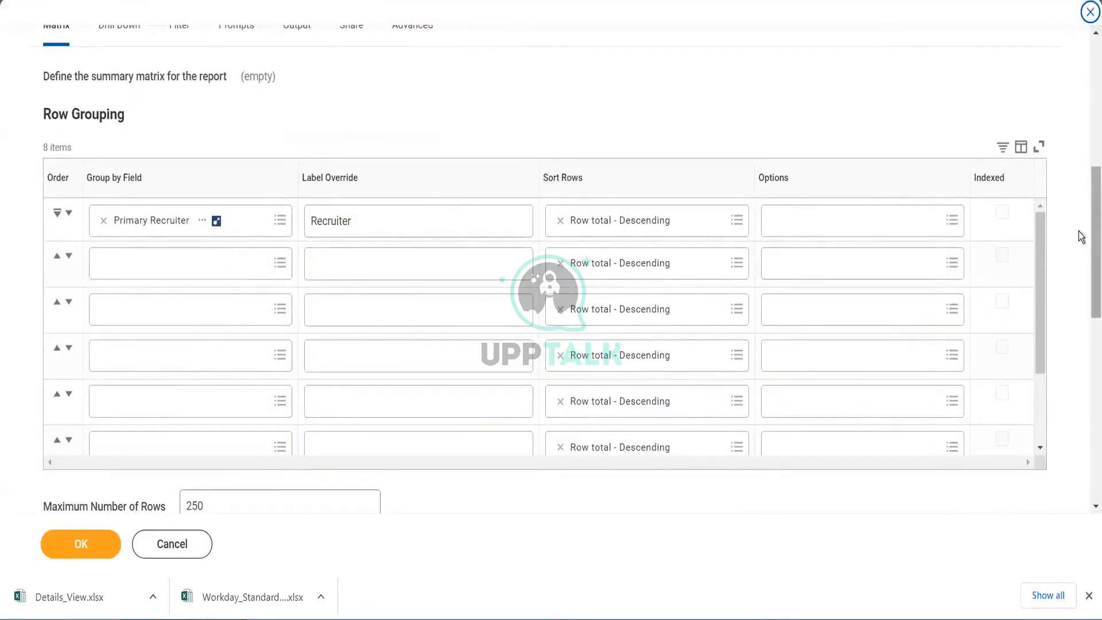
{"action": "left_click_drag", "start_coordinate": [1040, 258], "coordinate": [1042, 357]}
{"action": "scroll", "coordinate": [1024, 182], "scroll_direction": "up", "scroll_amount": 1}
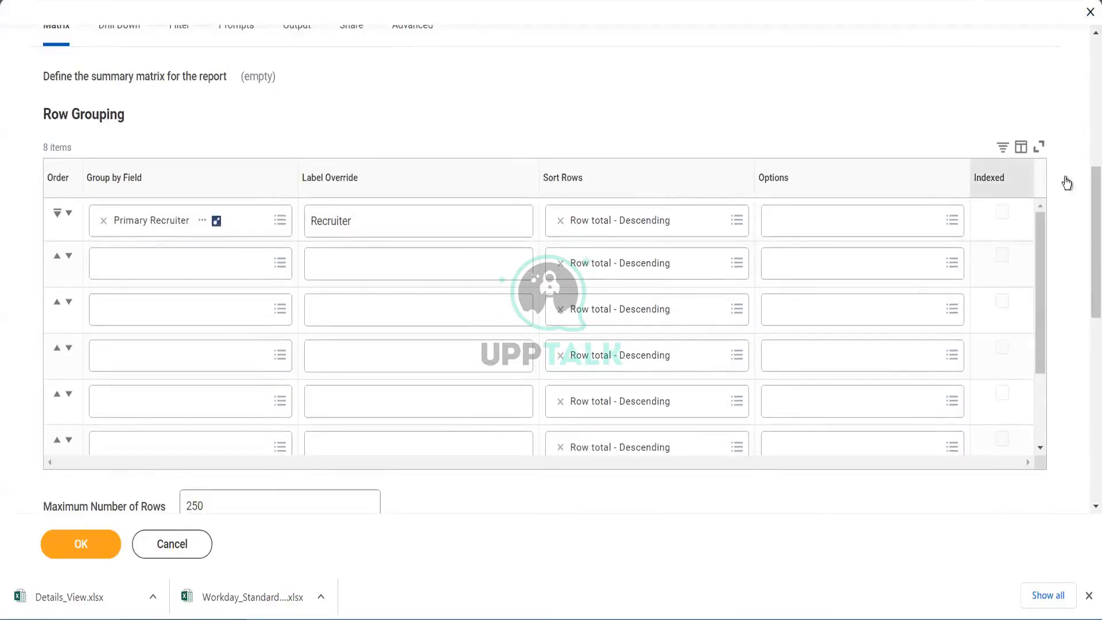
{"action": "scroll", "coordinate": [1089, 238], "scroll_direction": "down", "scroll_amount": 1}
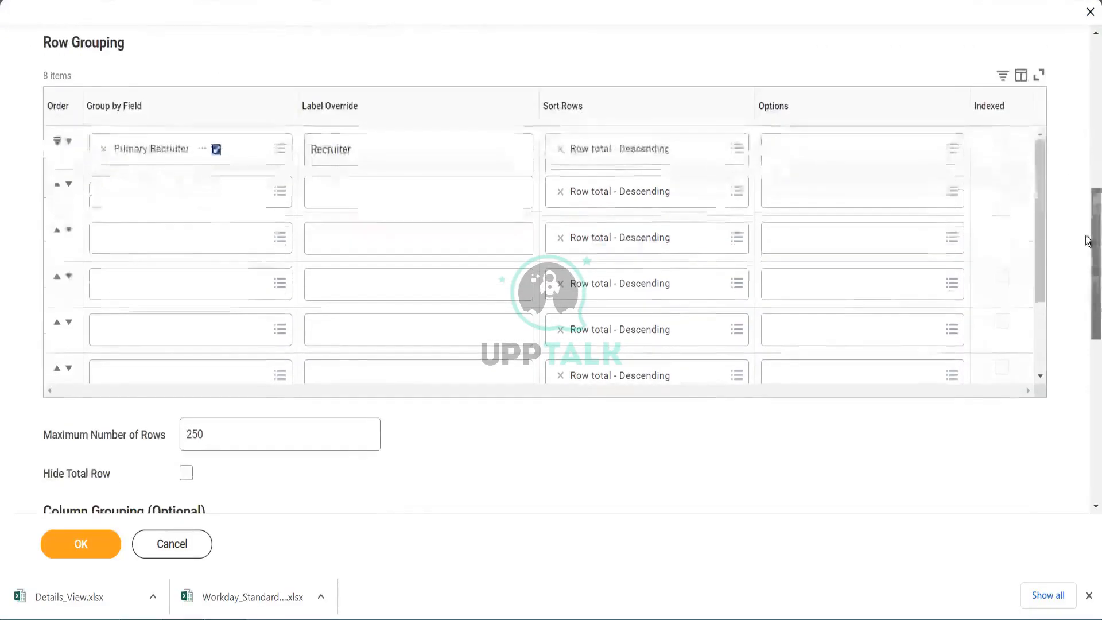
{"action": "left_click", "coordinate": [278, 191]}
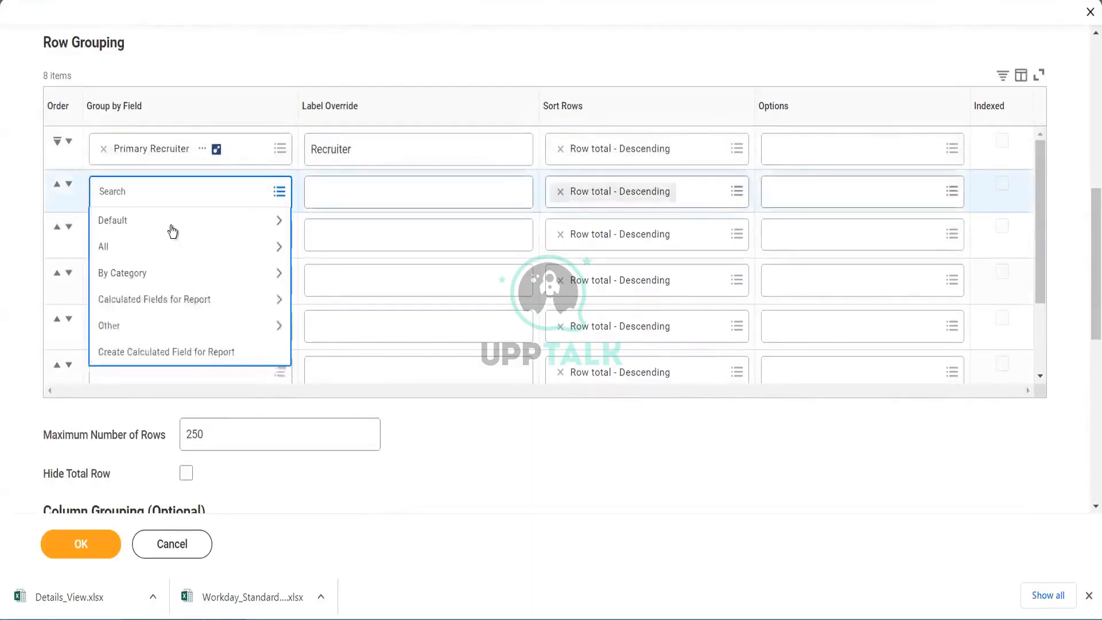
{"action": "left_click", "coordinate": [164, 254]}
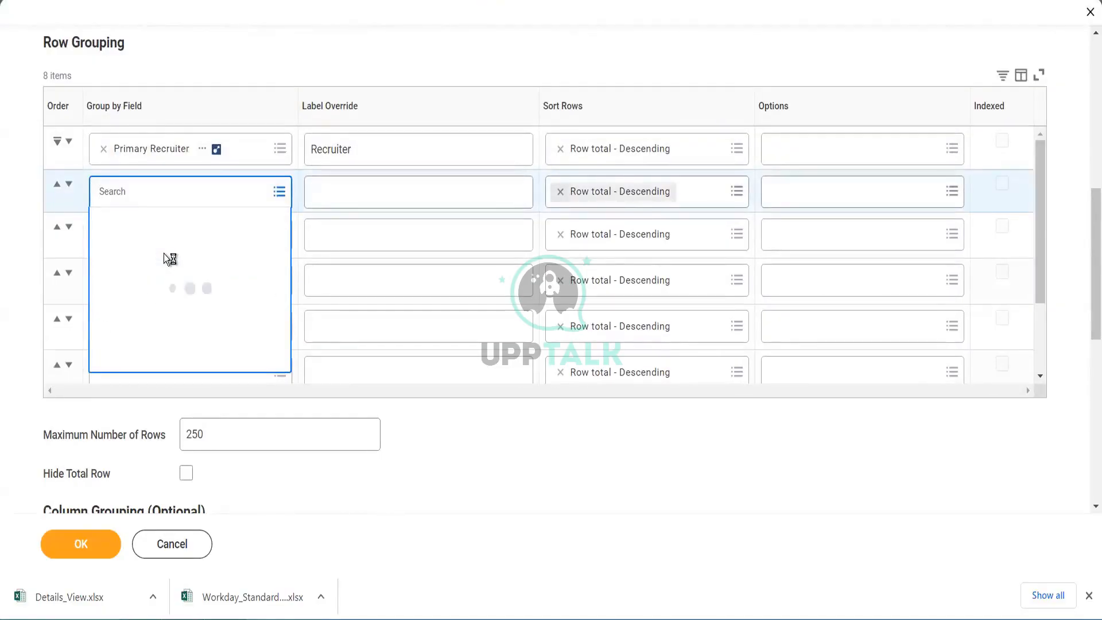
{"action": "left_click", "coordinate": [180, 191]}
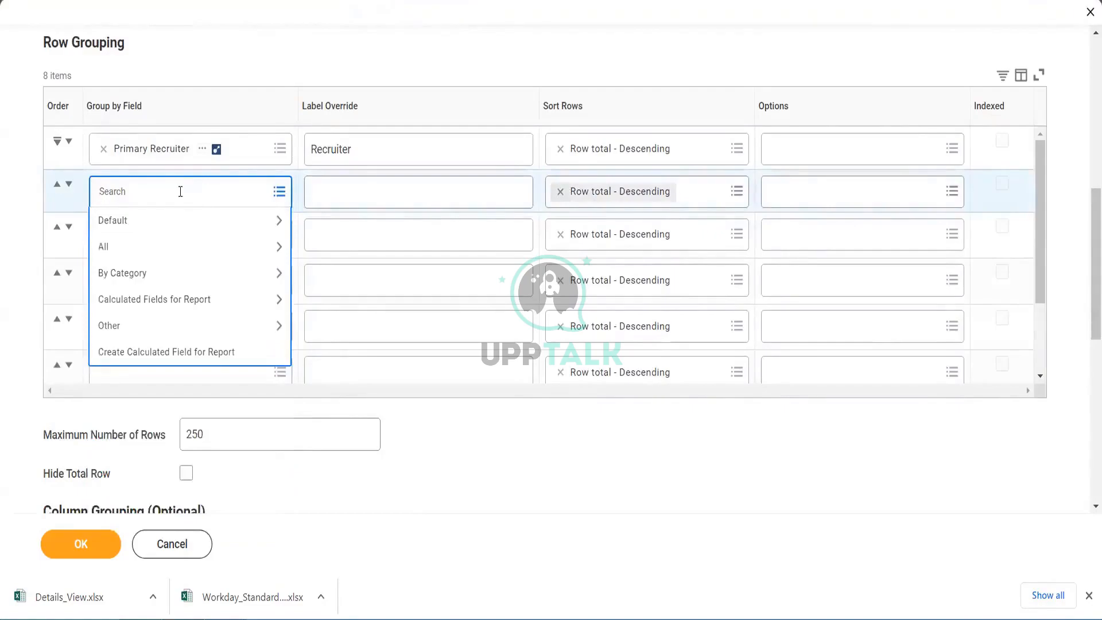
{"action": "type", "text": "job"}
{"action": "type", "text": "req"}
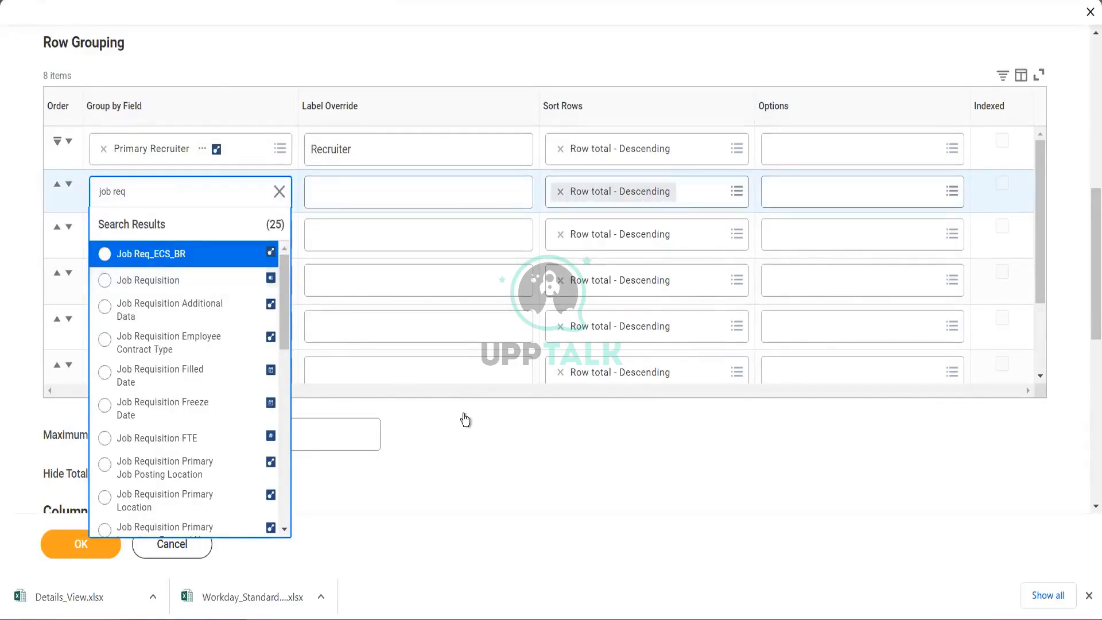
{"action": "left_click", "coordinate": [136, 585]}
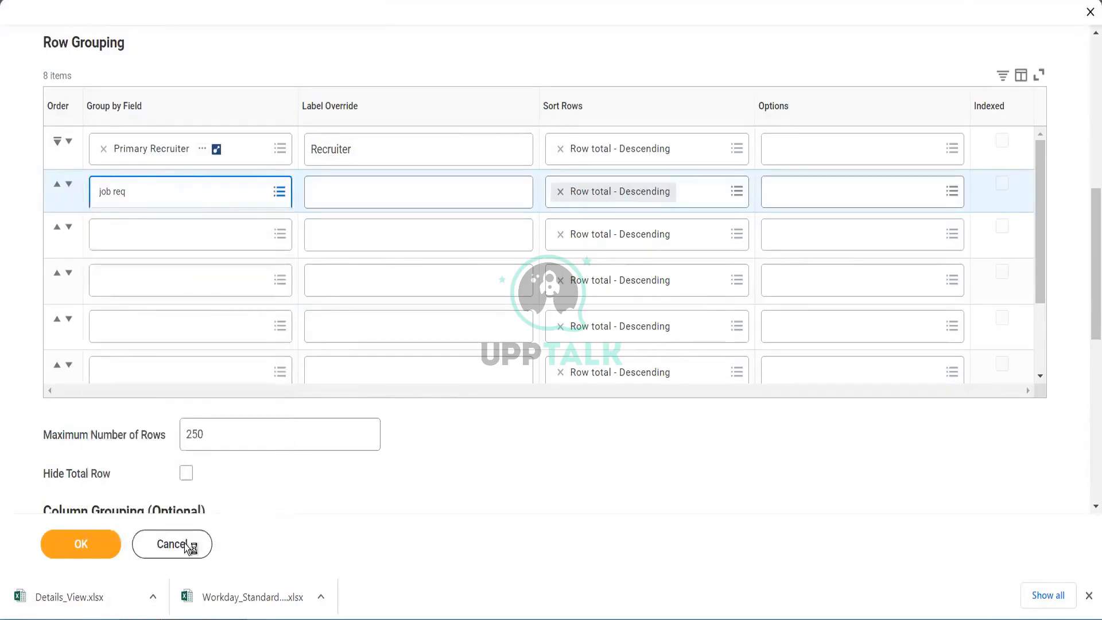
{"action": "left_click", "coordinate": [184, 543]}
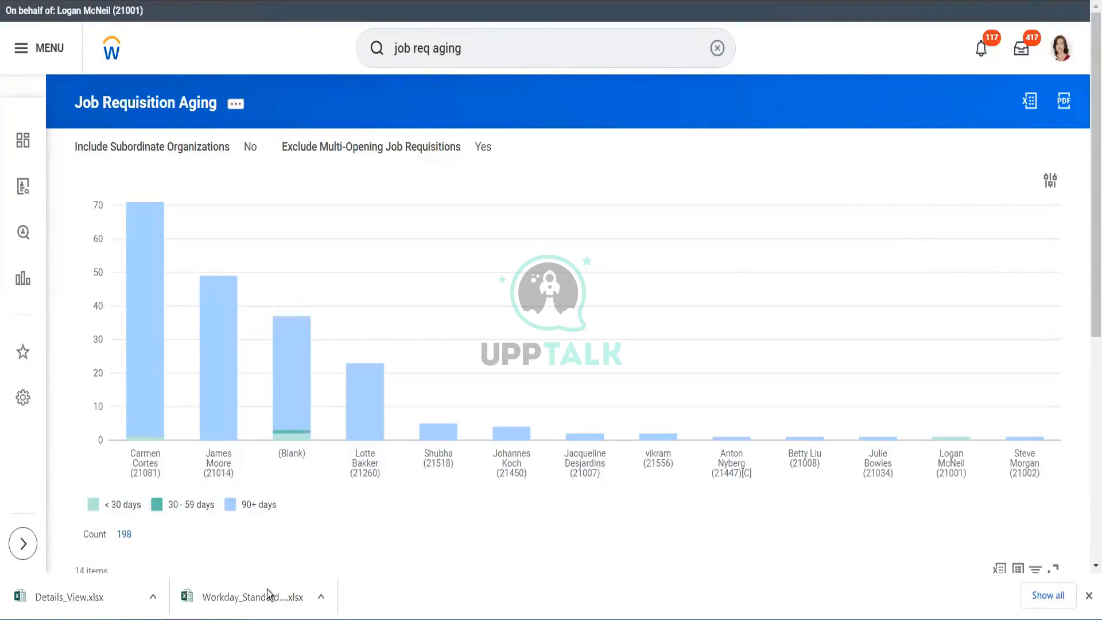
- Switch to the Workday_Standard_Reports workbook and open the Report column filter, clearing all selections
{"action": "mouse_move", "coordinate": [195, 616]}
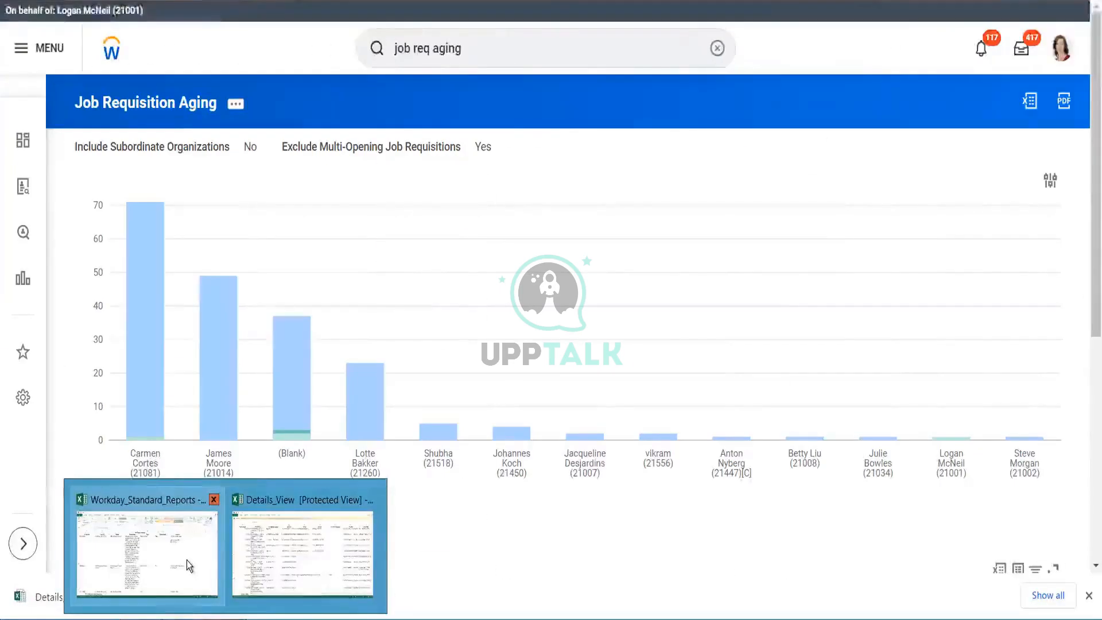
{"action": "left_click", "coordinate": [187, 560]}
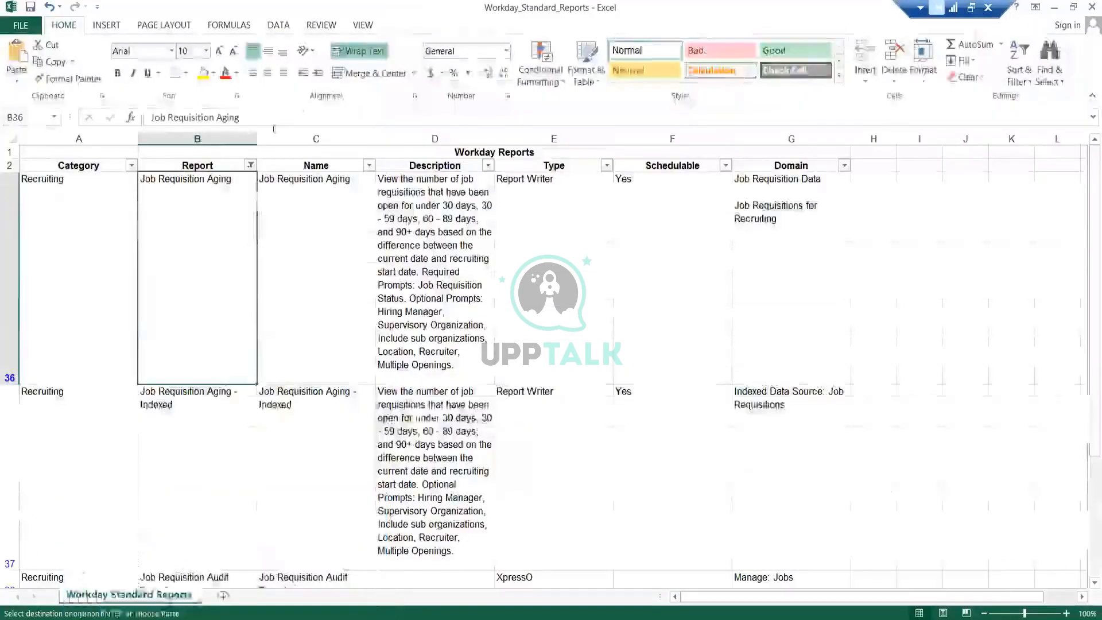
{"action": "left_click", "coordinate": [250, 166]}
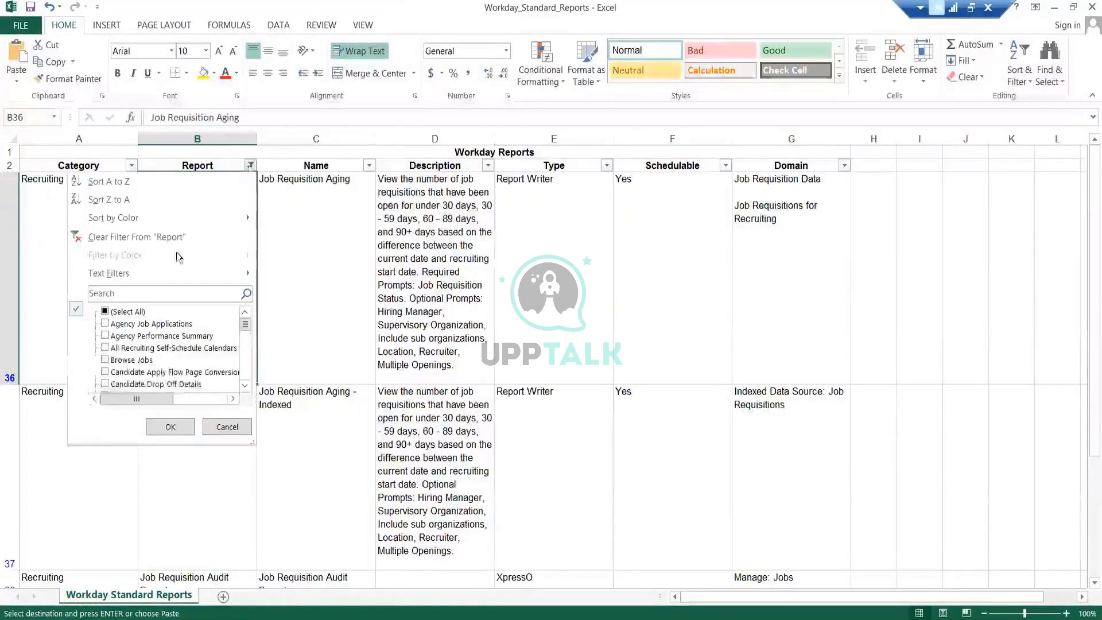
{"action": "left_click", "coordinate": [127, 316]}
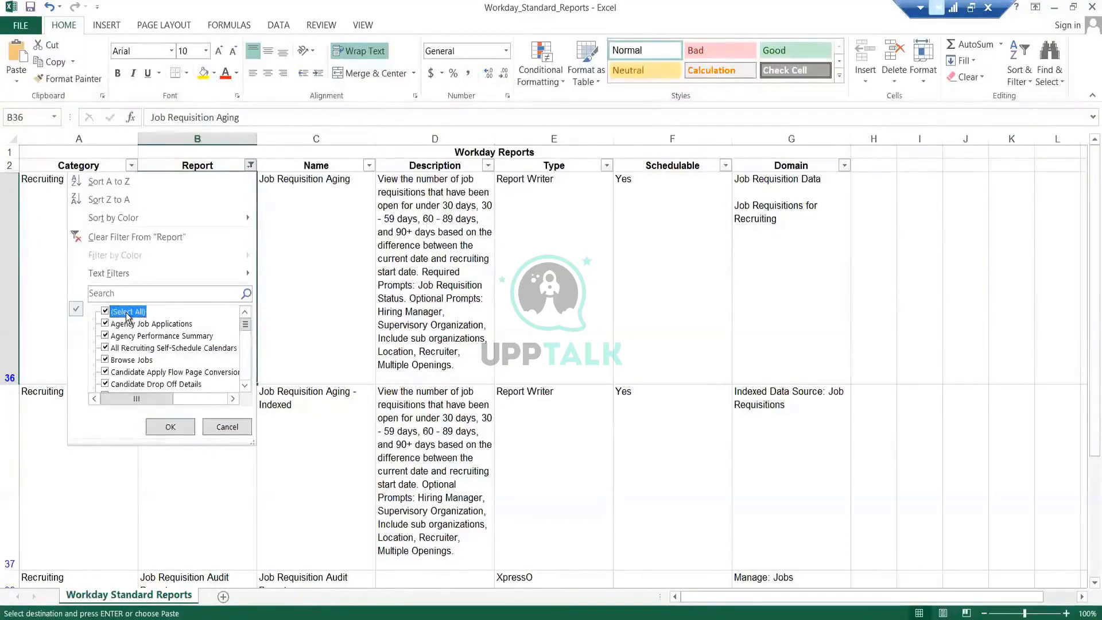
{"action": "left_click", "coordinate": [126, 314]}
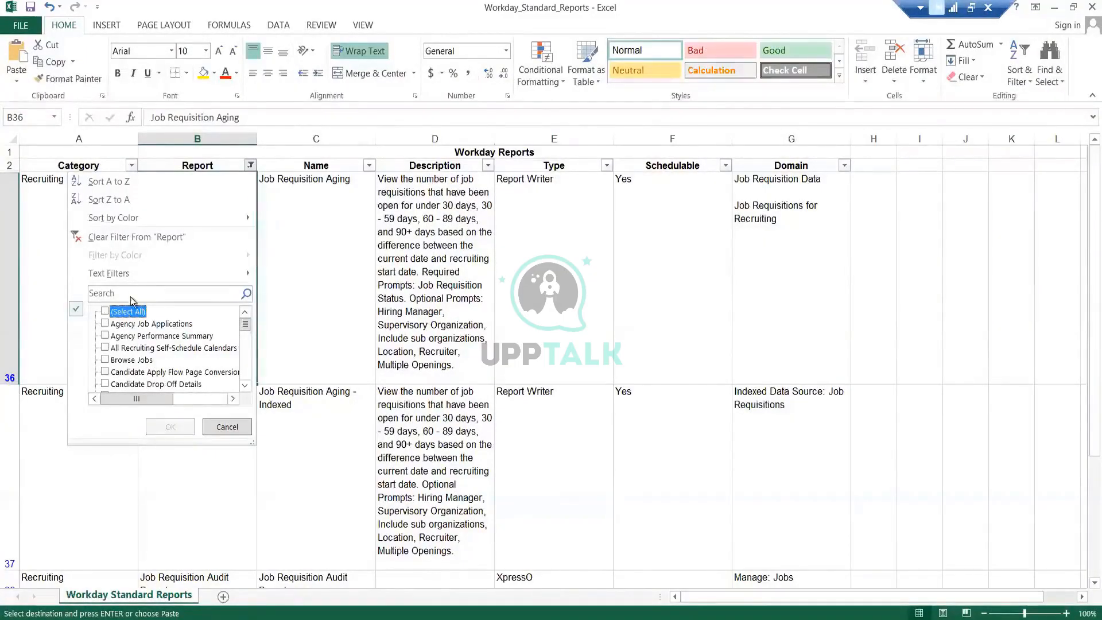
- Search the Report filter values for experience, then change the search term to feedb
{"action": "left_click", "coordinate": [134, 290]}
{"action": "type", "text": "e"}
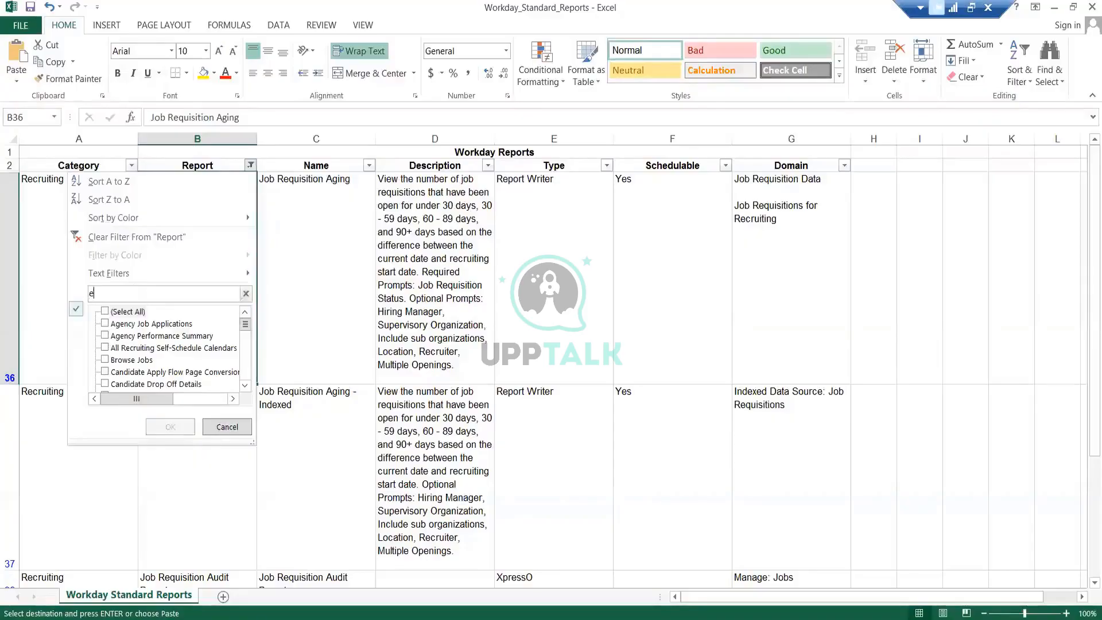
{"action": "type", "text": "xperience"}
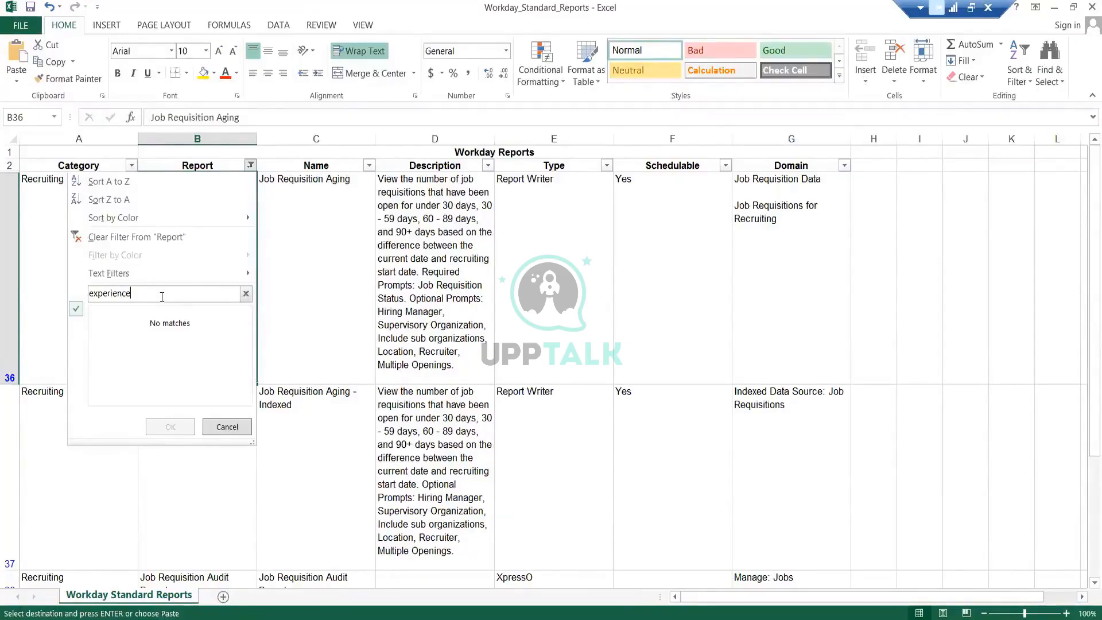
{"action": "key", "text": "BackSpace"}
{"action": "key", "text": "BackSpace"}
{"action": "key", "text": "BackSpace"}
{"action": "key", "text": "BackSpace"}
{"action": "key", "text": "BackSpace"}
{"action": "key", "text": "BackSpace"}
{"action": "key", "text": "BackSpace"}
{"action": "key", "text": "BackSpace"}
{"action": "key", "text": "BackSpace"}
{"action": "key", "text": "BackSpace"}
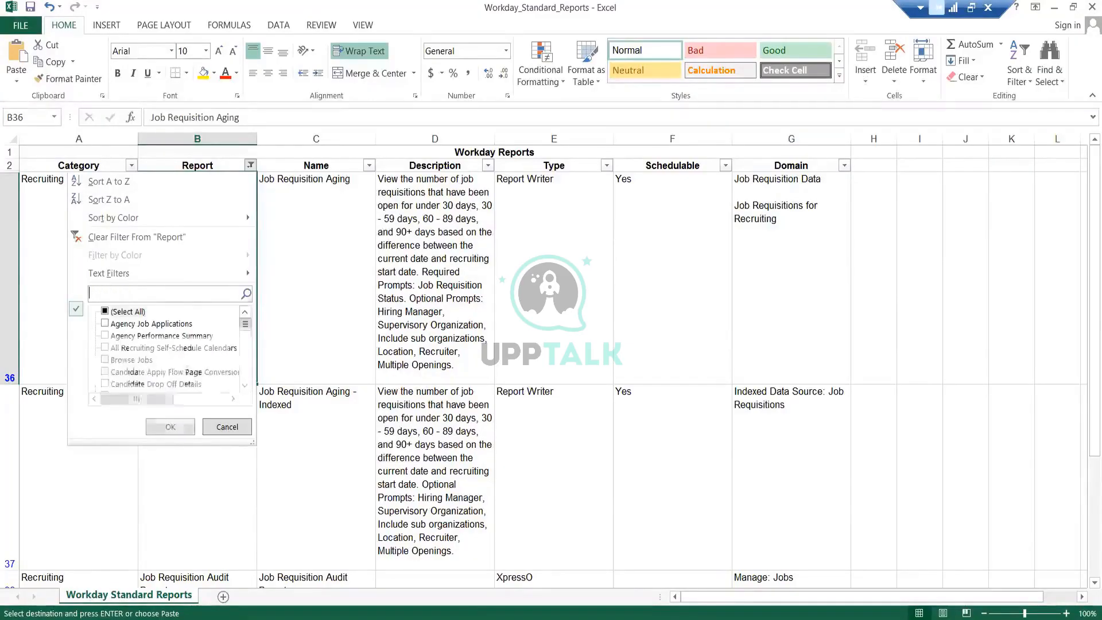
{"action": "type", "text": "feedb"}
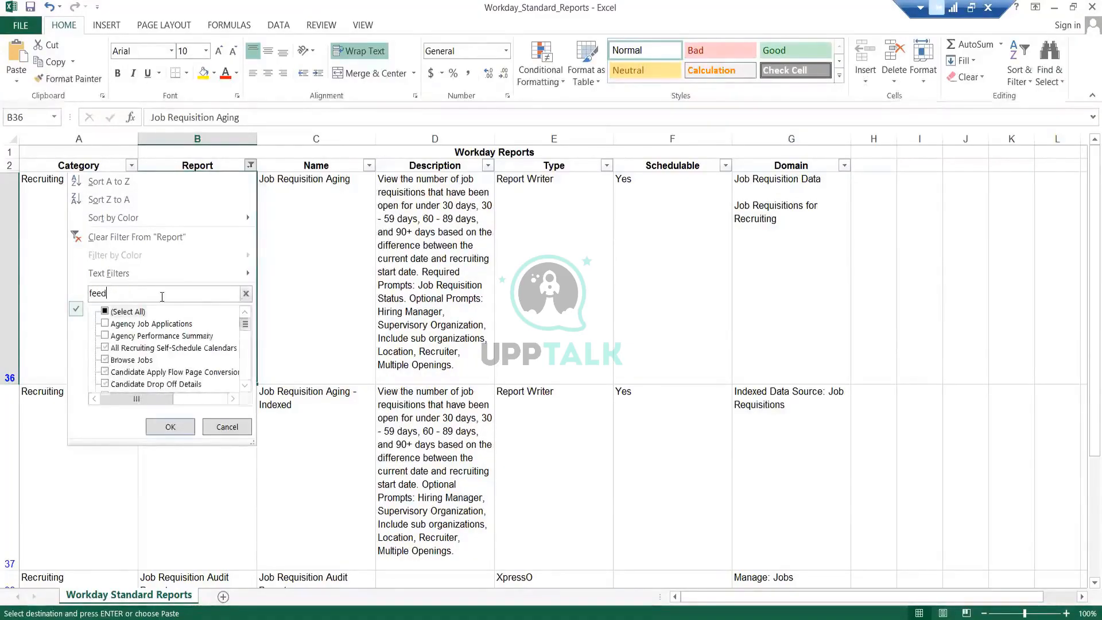